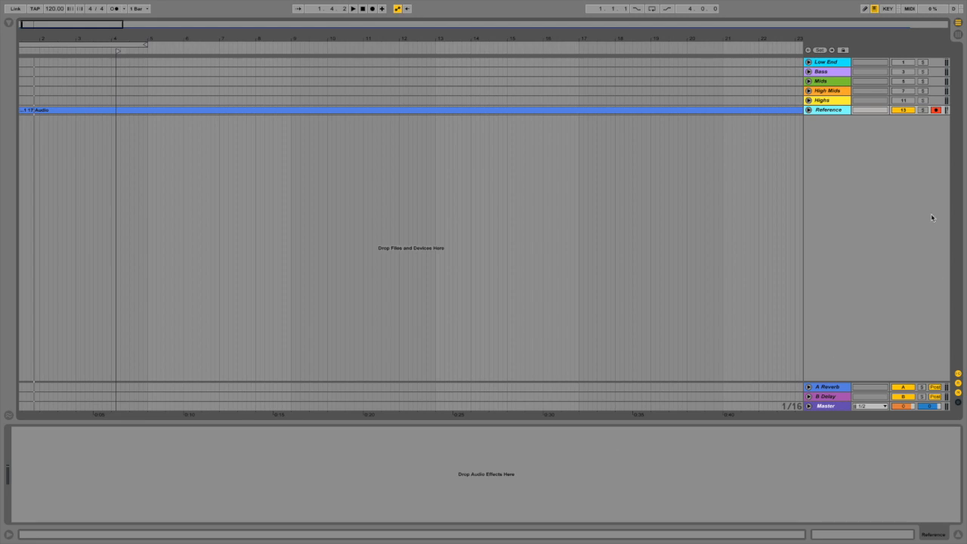
right_click(826, 136)
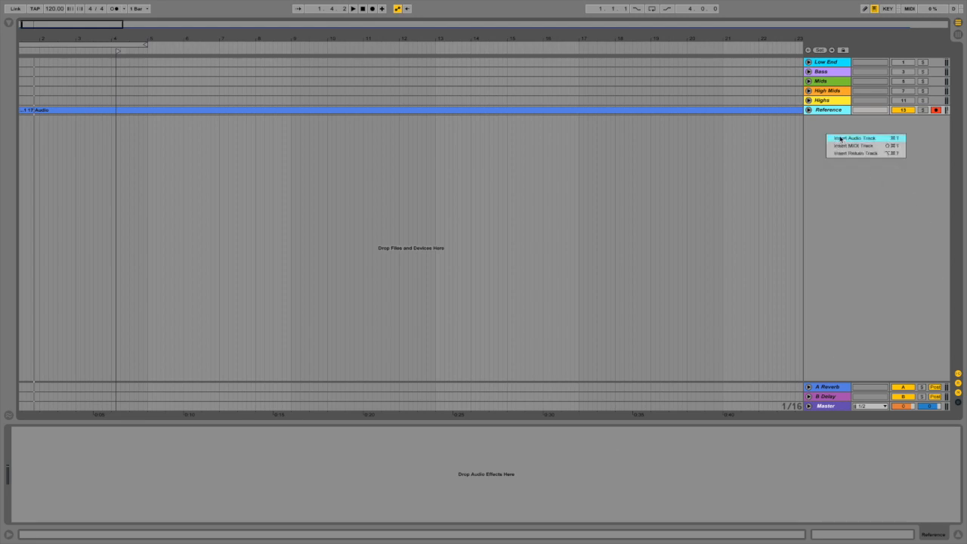
click(840, 139)
right_click(829, 140)
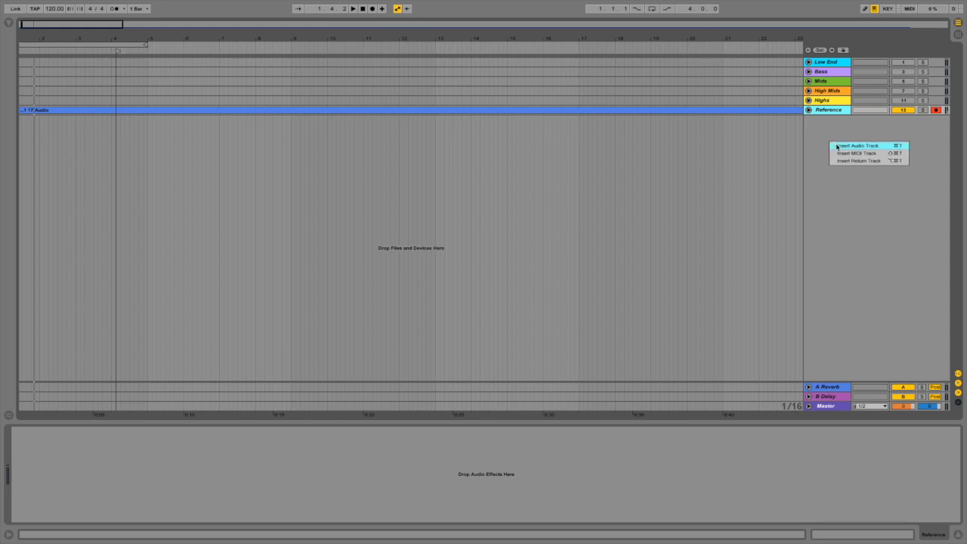
click(837, 149)
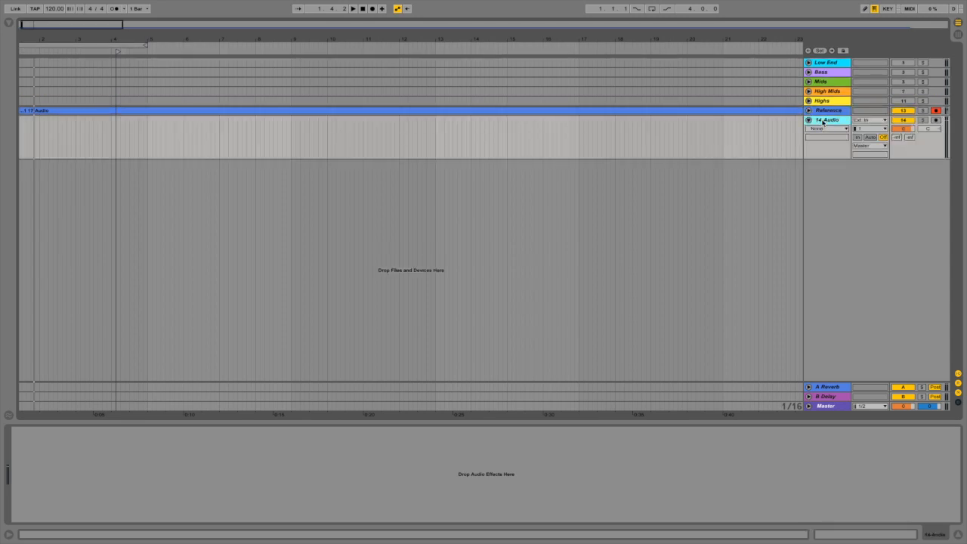
key(Delete)
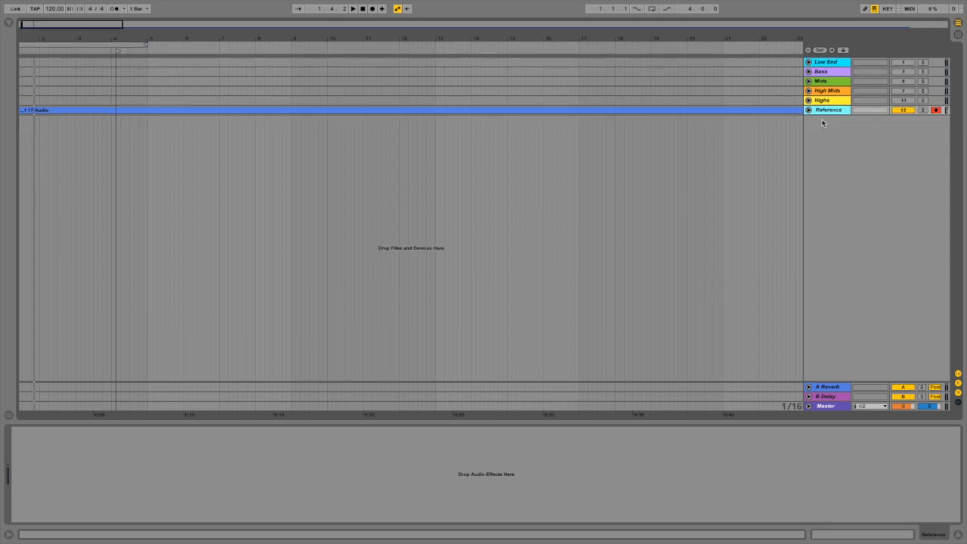
key(super+t)
click(823, 123)
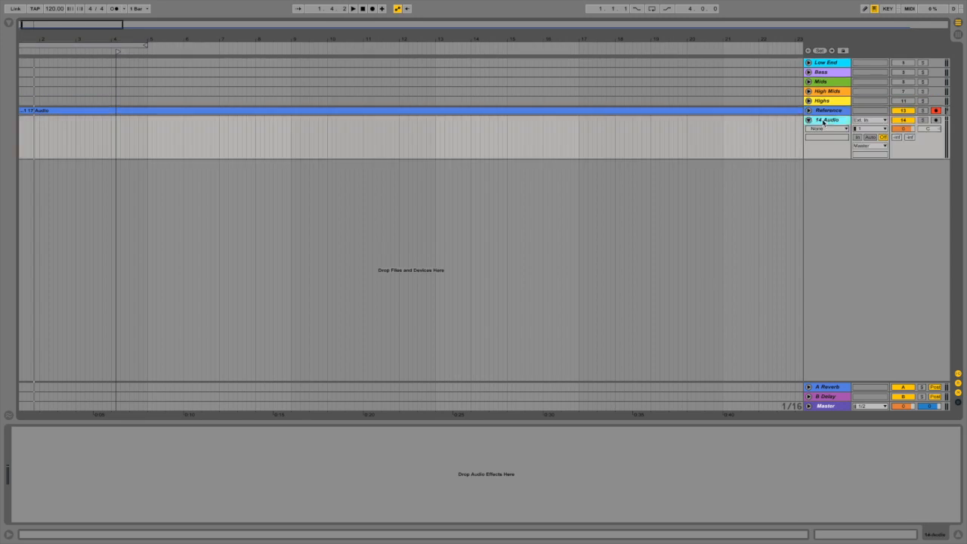
key(Delete)
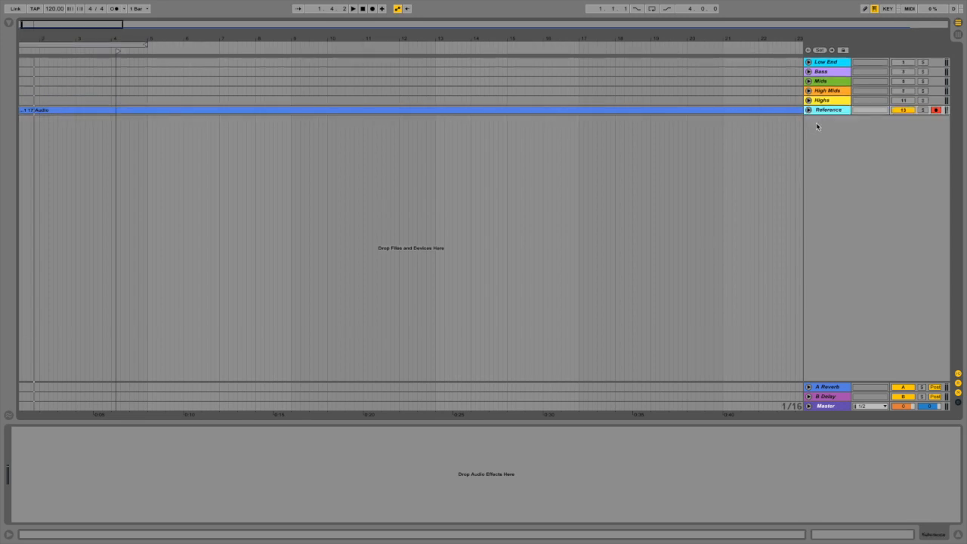
- Insert a new audio track below the Reference track, collapse it and expand the Reference track
key(super+t)
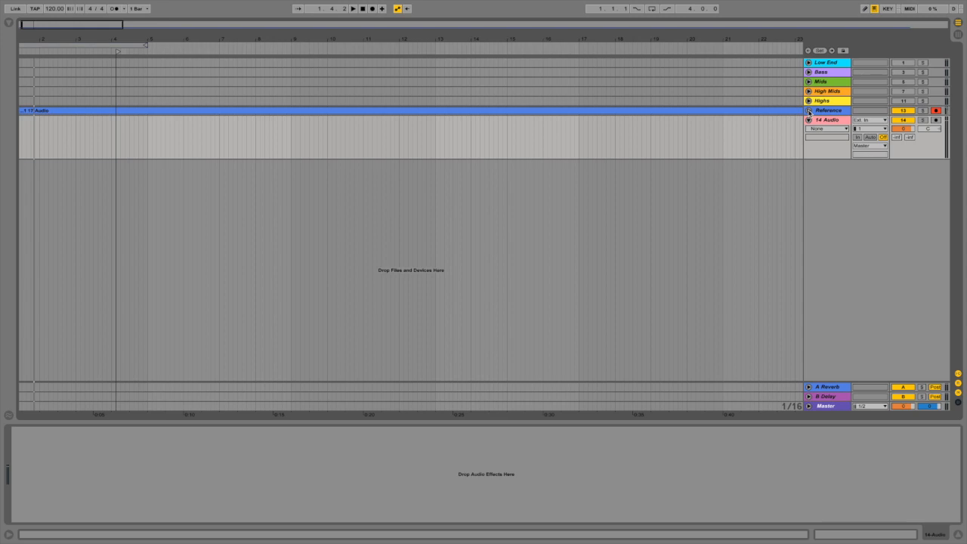
click(809, 119)
click(808, 111)
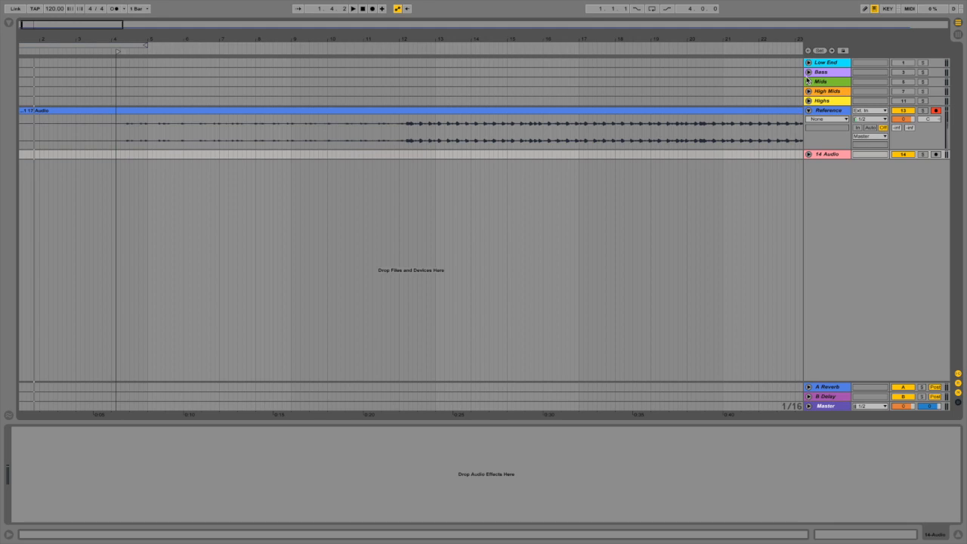
- Delete the Kick-909 instrument from the kick track in the Low End group and collapse the group
click(809, 64)
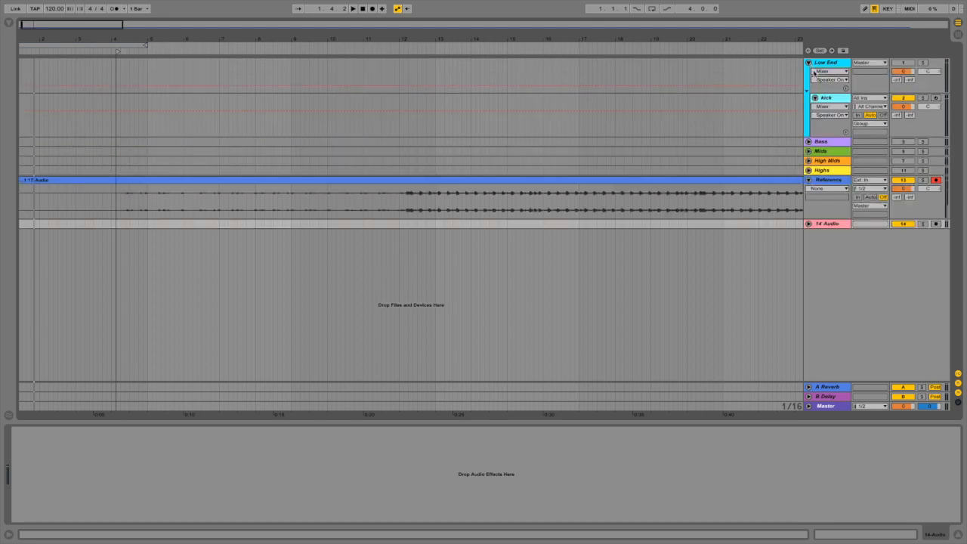
click(826, 99)
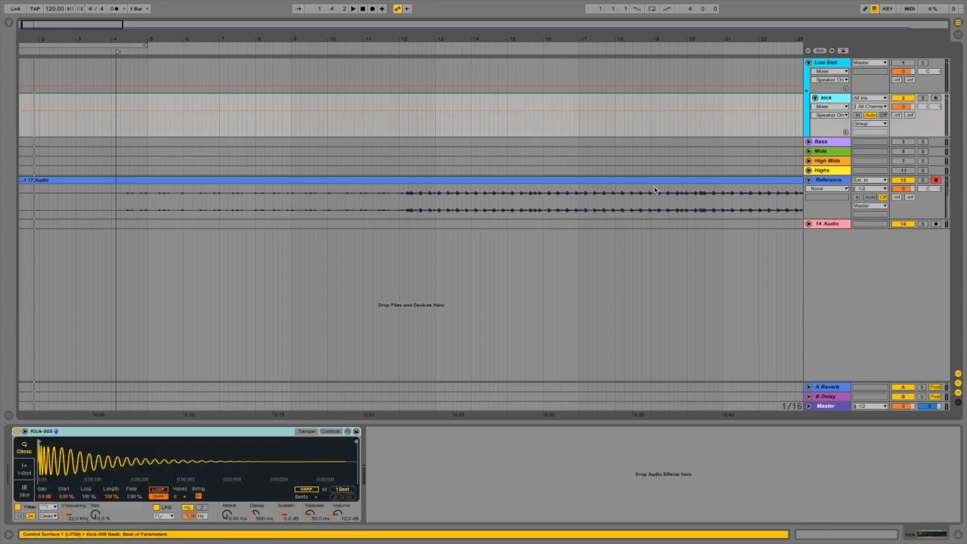
click(102, 431)
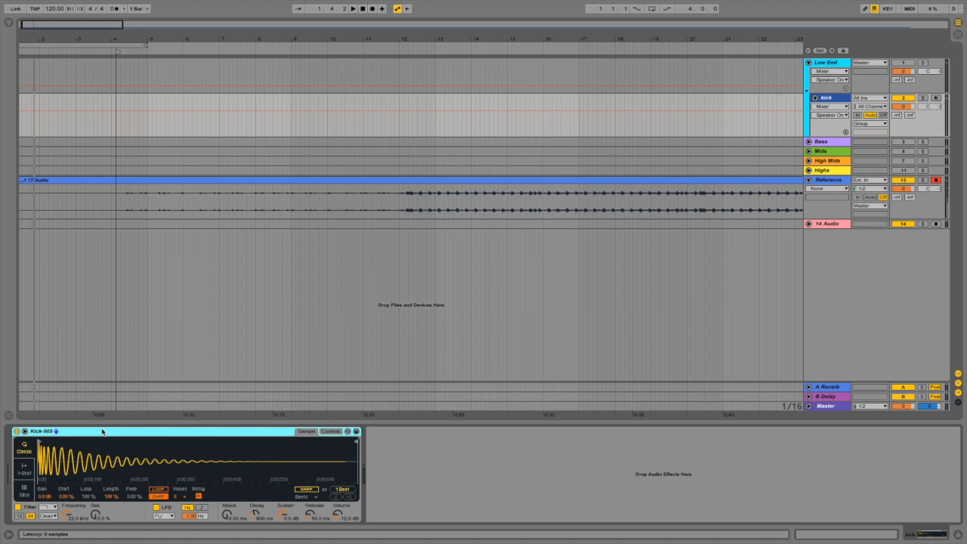
key(Delete)
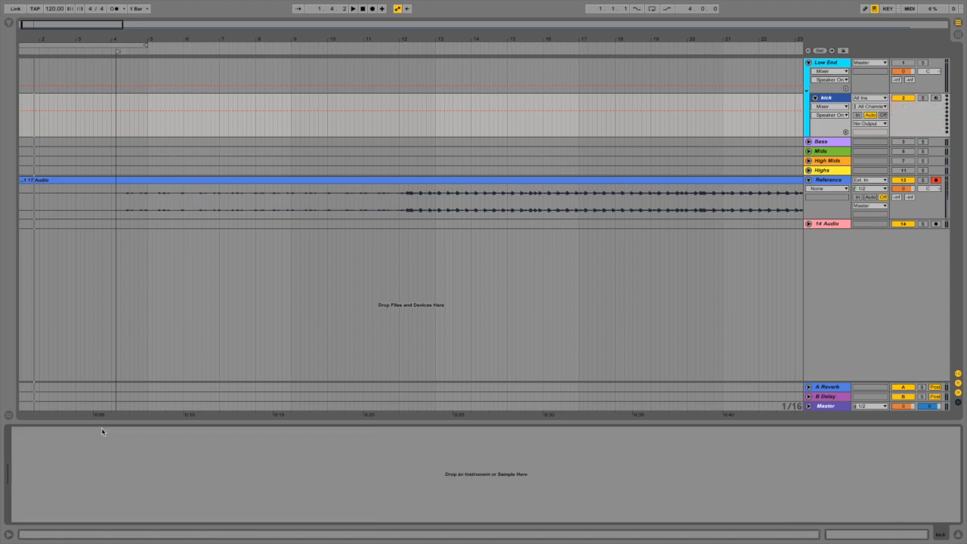
click(814, 99)
click(809, 64)
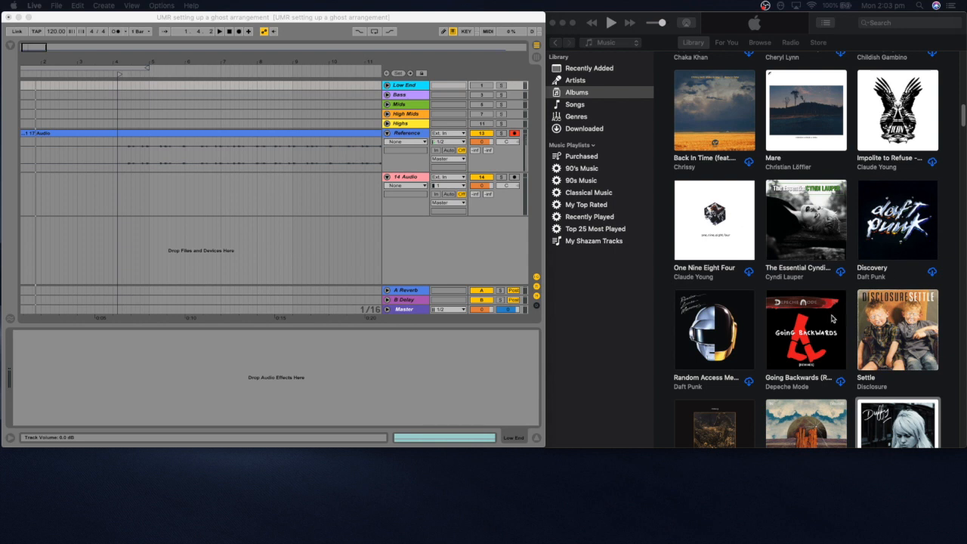
- Switch to iTunes and try to place "When a Fire Starts to Burn" from the album Settle on the new audio track in Live
click(906, 321)
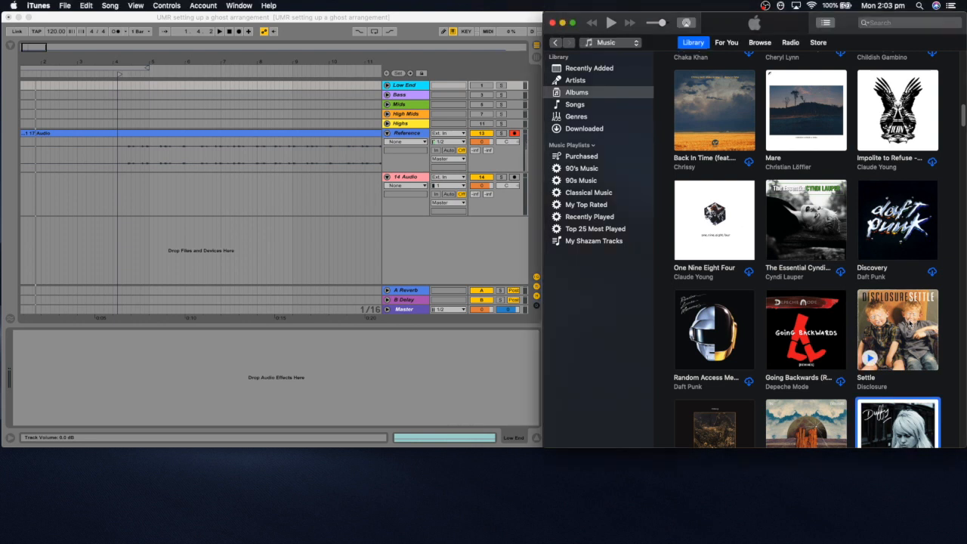
click(906, 321)
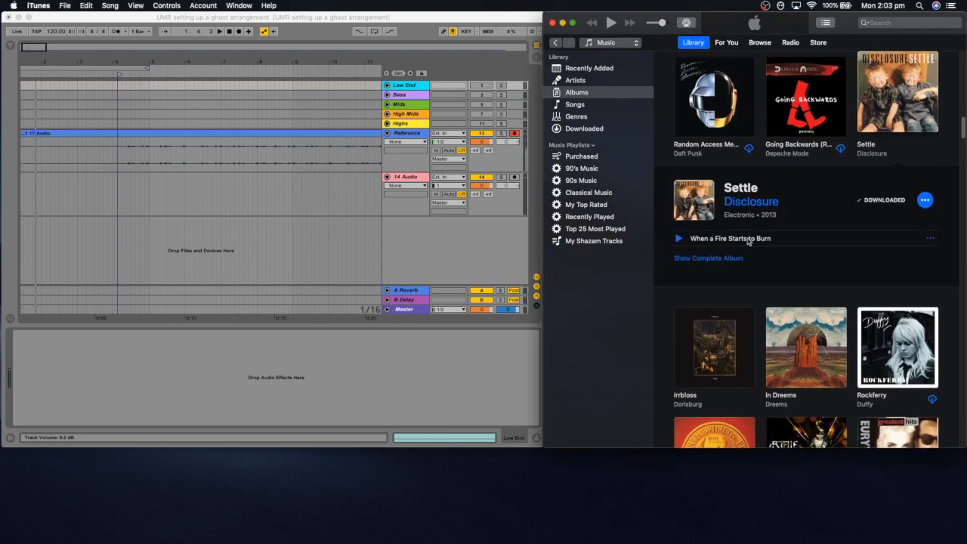
mouse_move(746, 240)
mouse_down()
mouse_move(474, 223)
mouse_move(389, 201)
mouse_move(236, 200)
mouse_move(228, 190)
mouse_up()
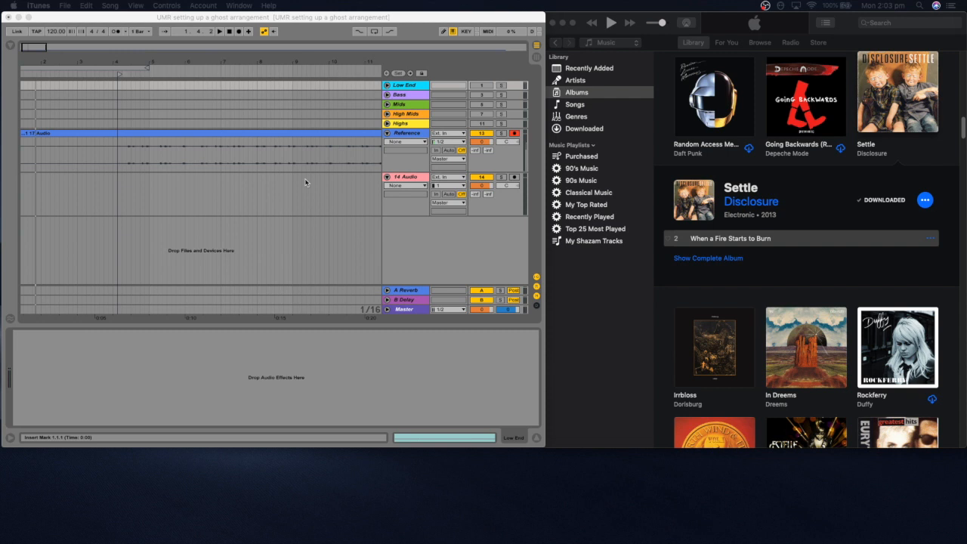
key(ctrl+super+f)
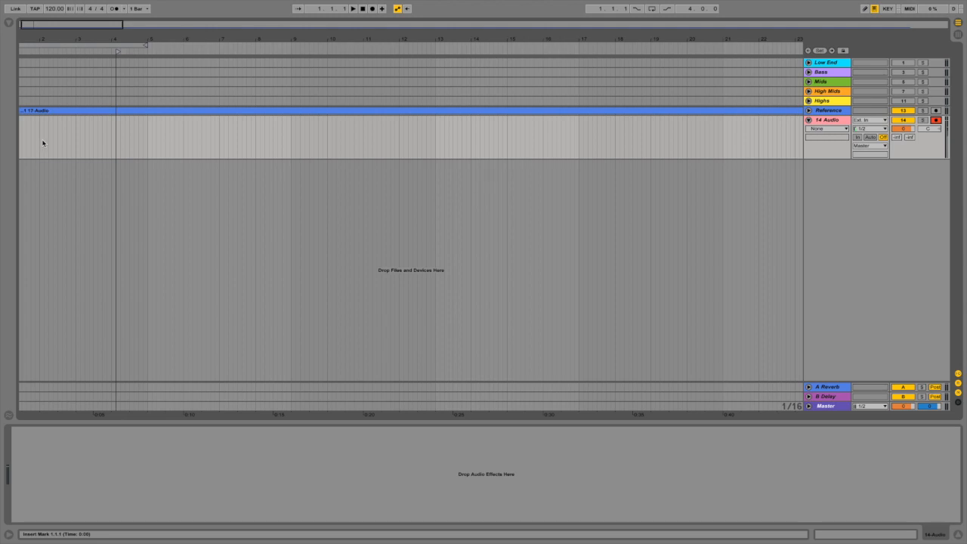
- Review the audio input and output device settings in Live's preferences and close them
mouse_move(64, 4)
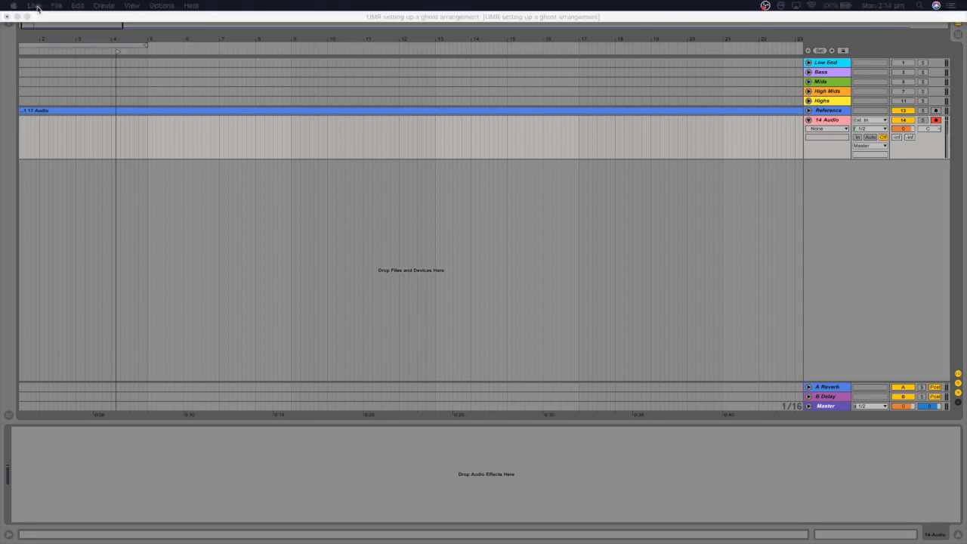
click(36, 6)
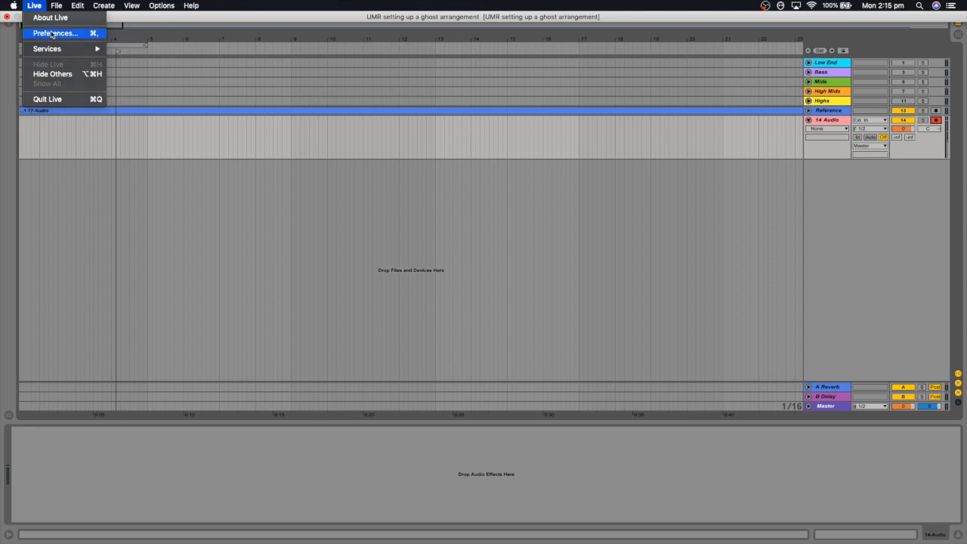
click(52, 35)
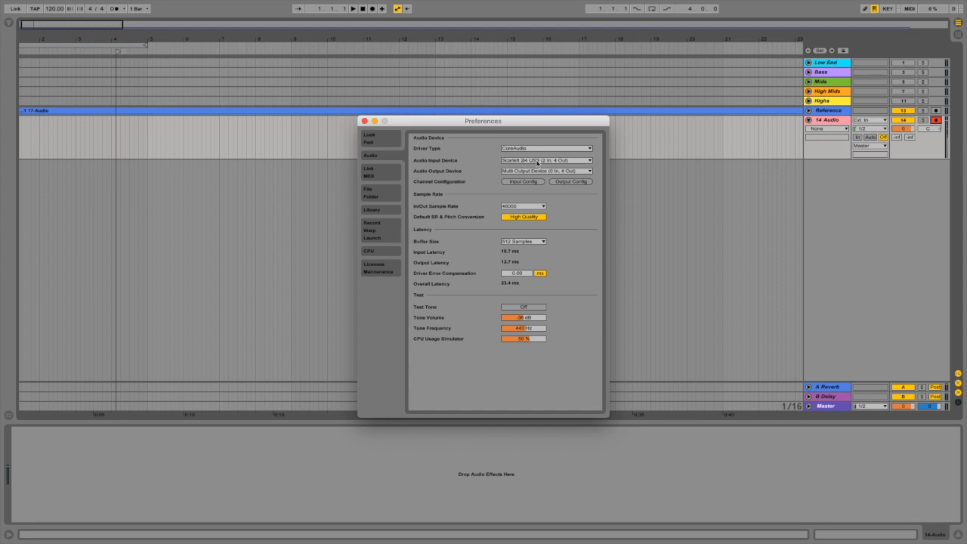
click(364, 120)
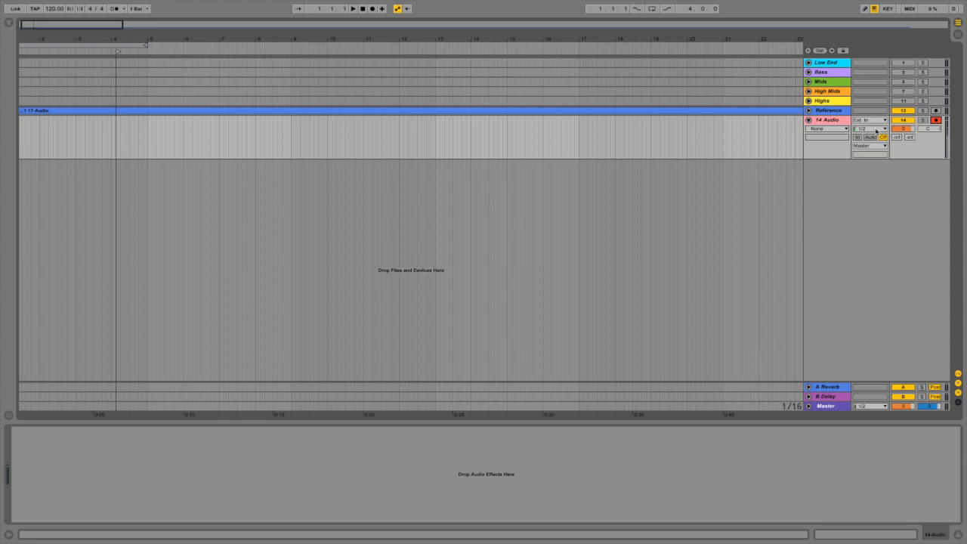
- Set the 14 Audio track's input to stereo channels 1/2 with monitoring off
click(880, 130)
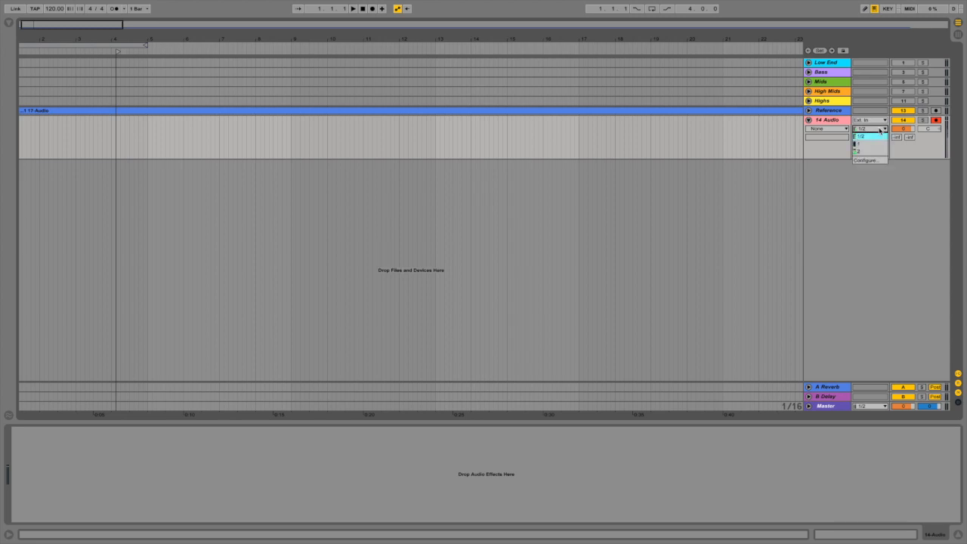
click(874, 137)
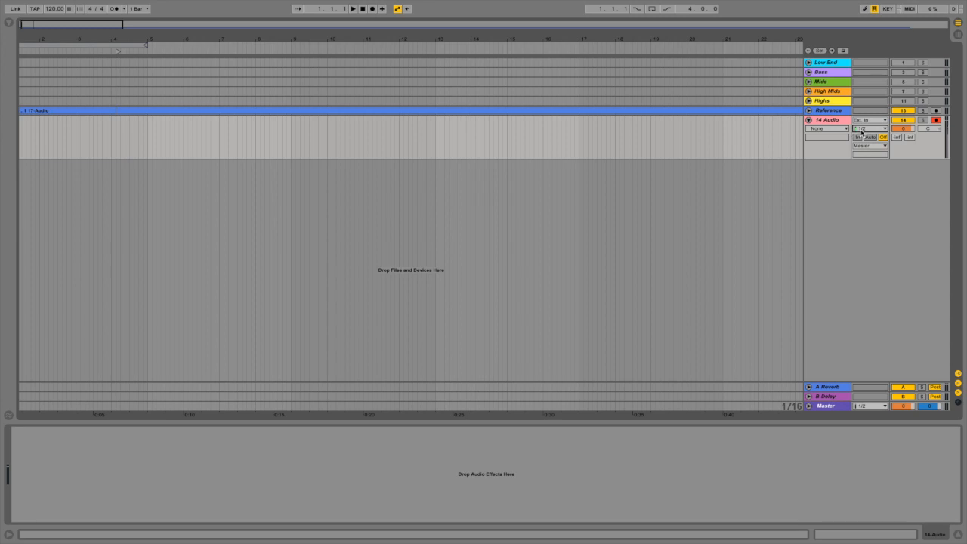
click(866, 130)
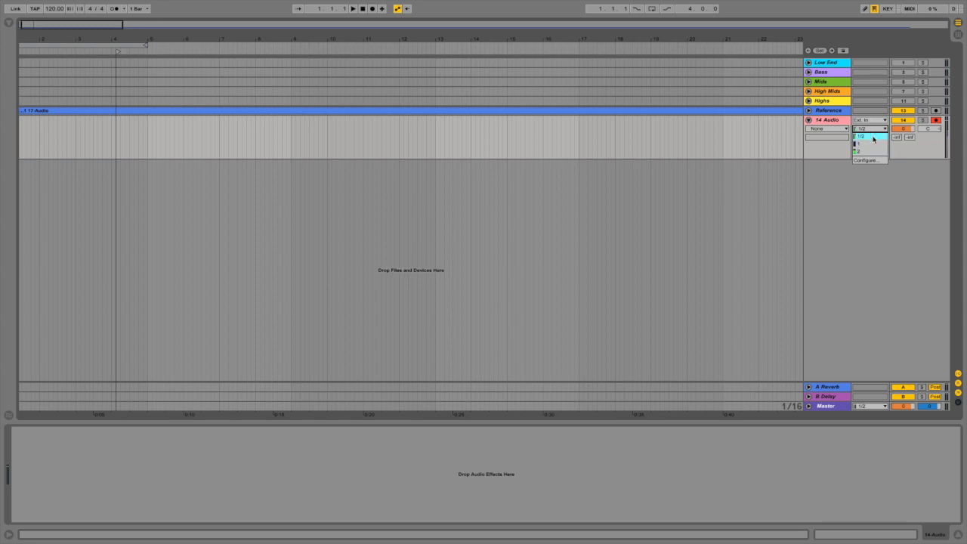
click(873, 137)
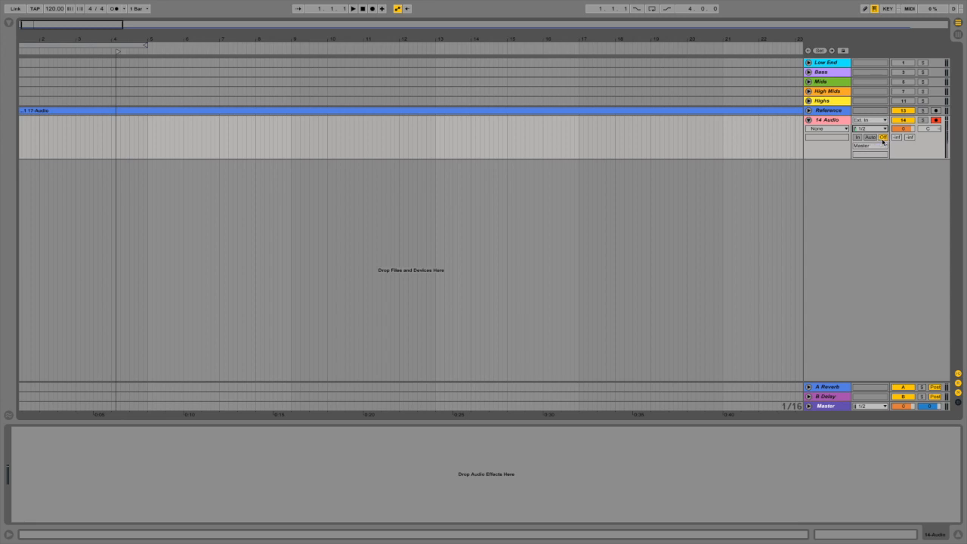
click(884, 140)
click(856, 145)
click(883, 139)
- Arm the 14 Audio track and start arrangement recording
click(936, 121)
click(936, 121)
click(936, 121)
click(936, 121)
click(372, 9)
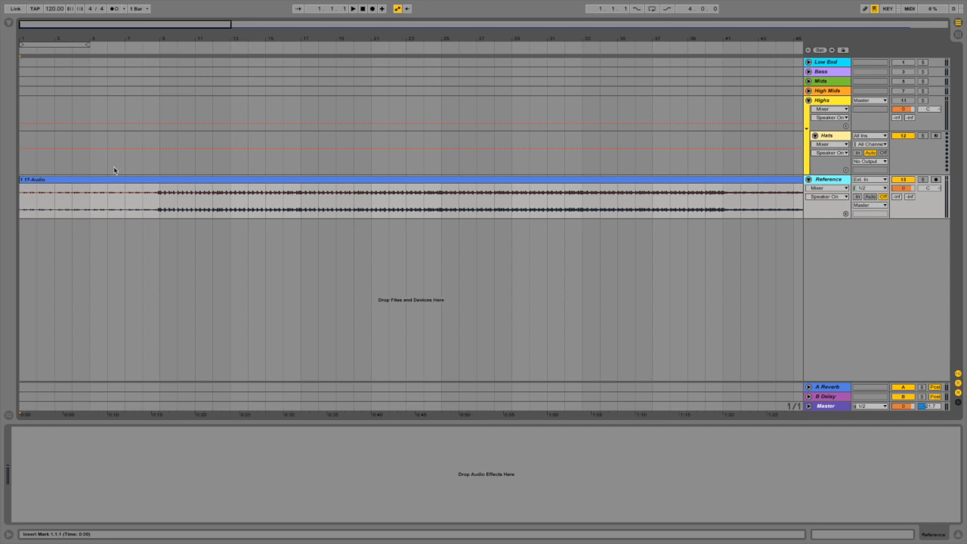
- Play the reference song from the start of the arrangement and stop playback
click(21, 165)
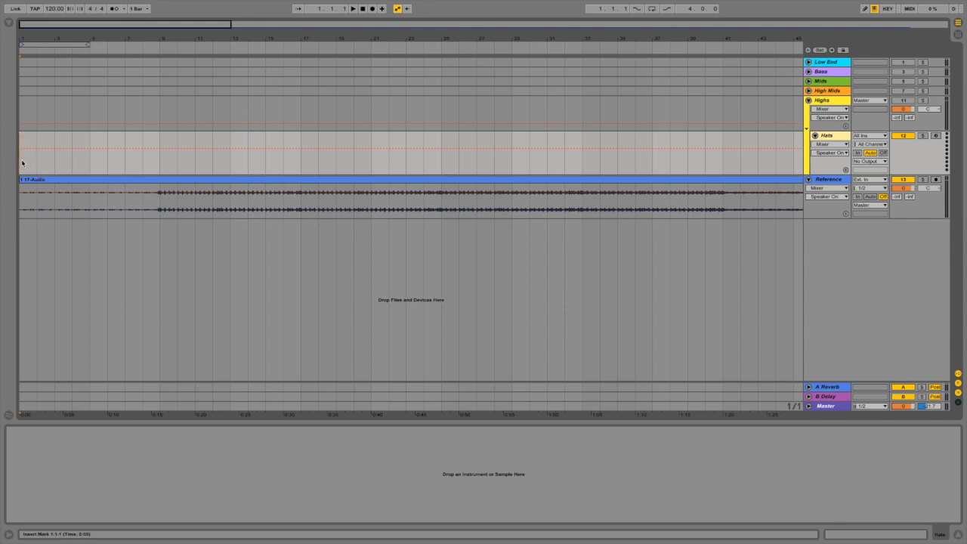
key(space)
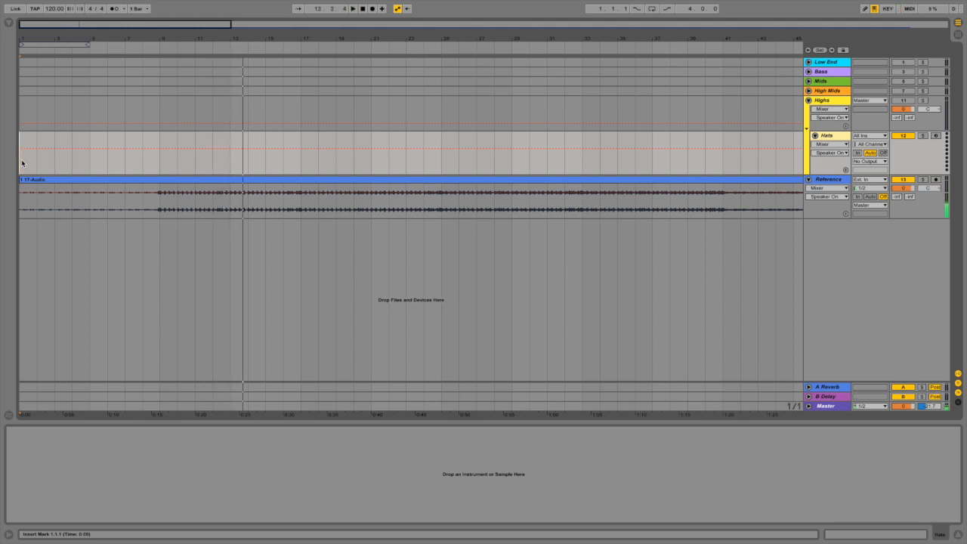
key(space)
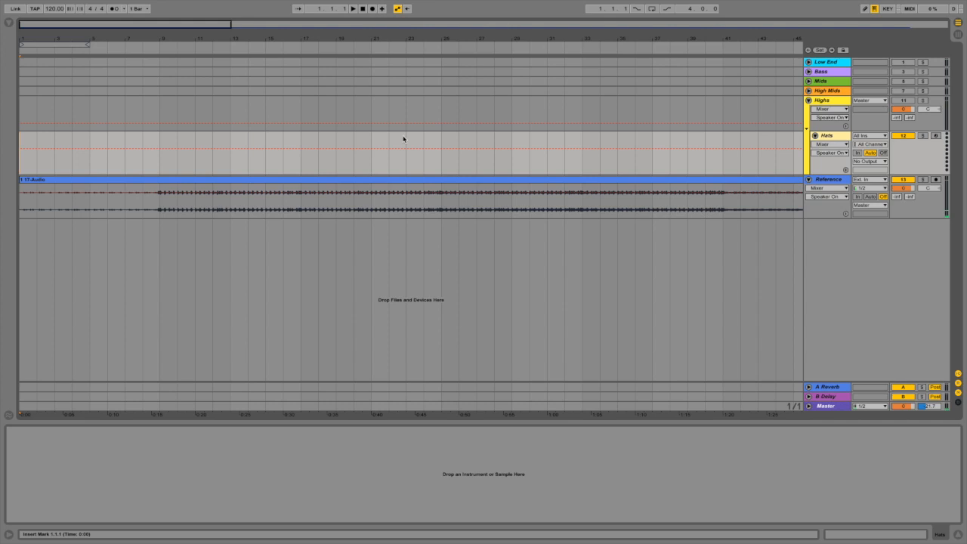
- Insert three new MIDI tracks below the Hats track in the Highs group
click(832, 137)
key(ctrl+shift+t)
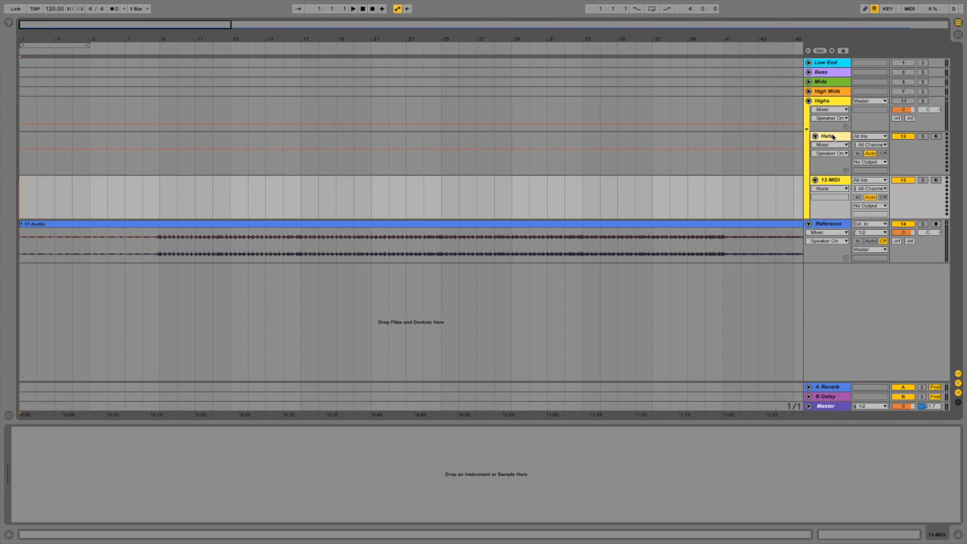
key(ctrl+shift+t)
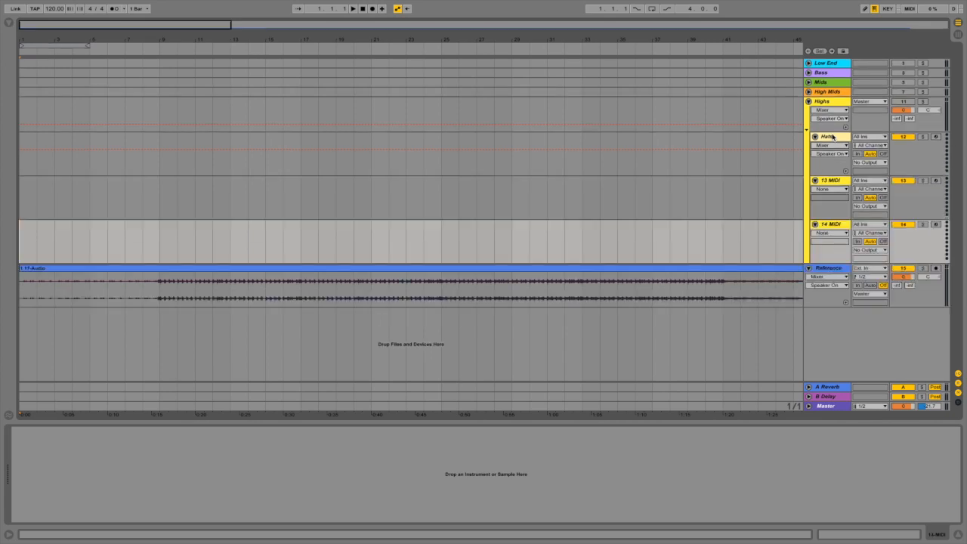
right_click(834, 224)
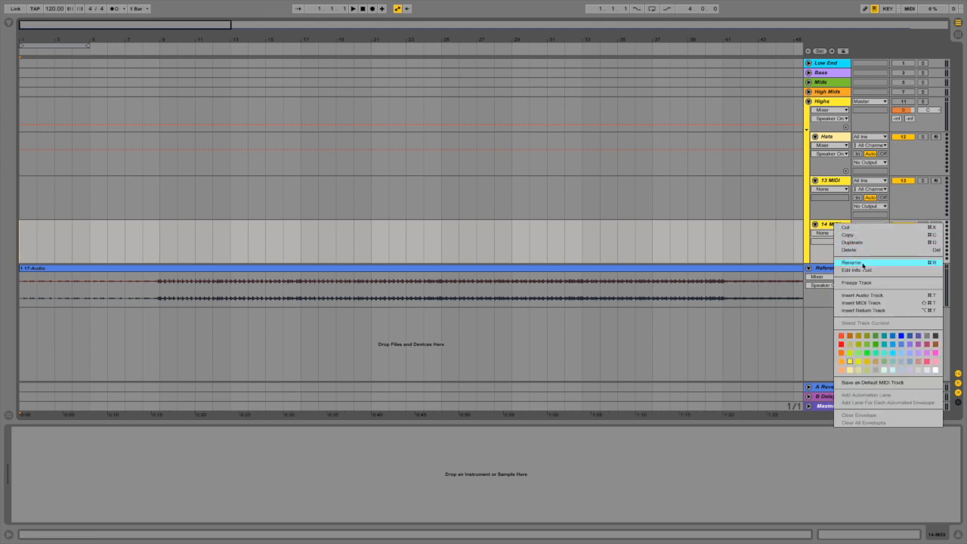
click(871, 303)
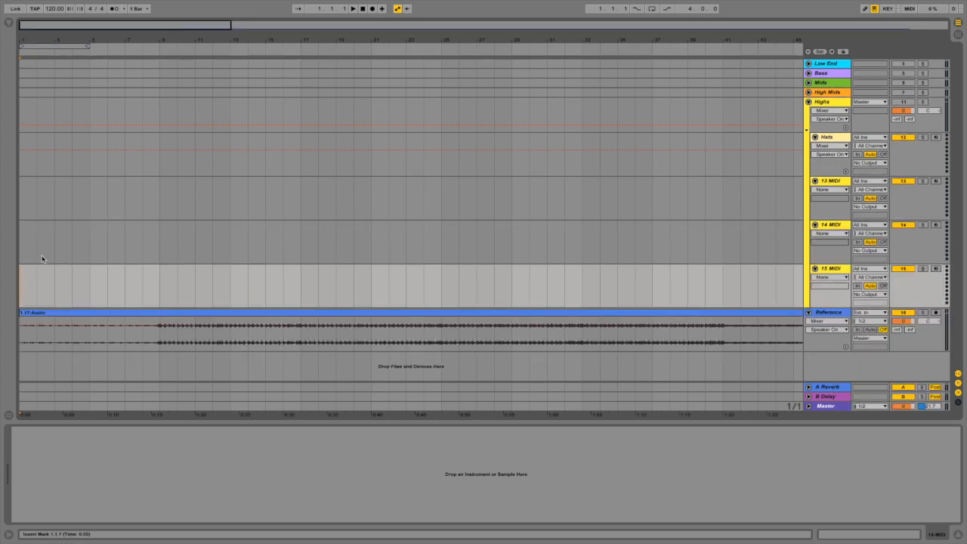
- Rename the 13 MIDI track in the Highs group as Tamb
click(21, 200)
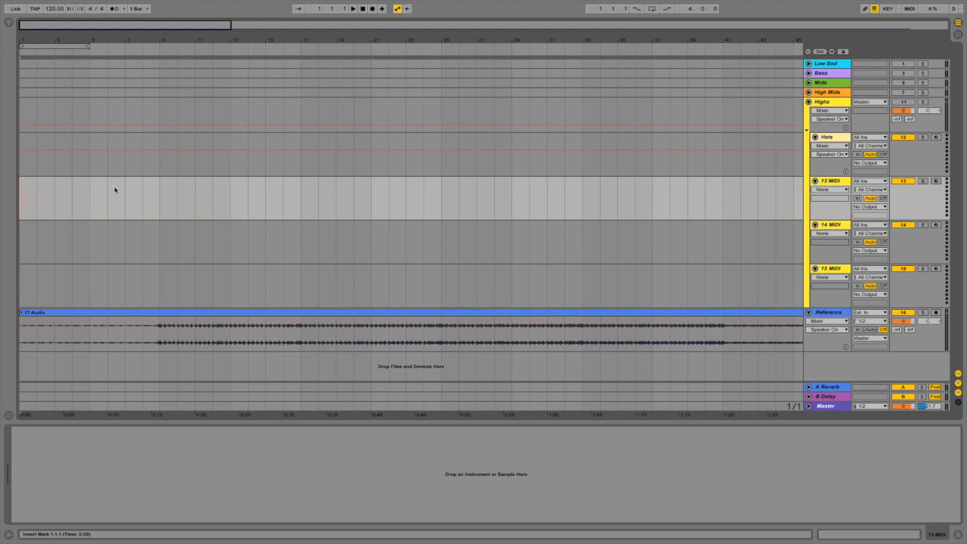
right_click(834, 182)
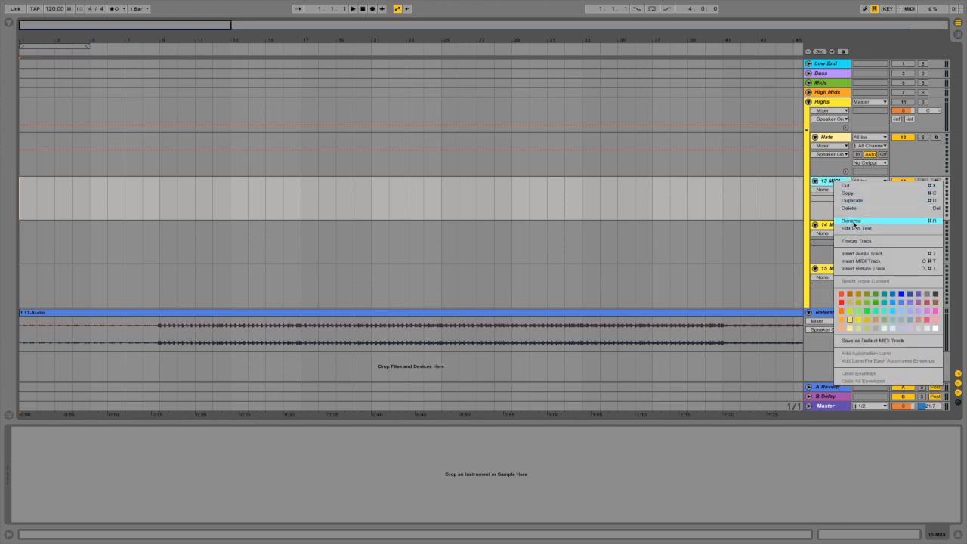
click(852, 220)
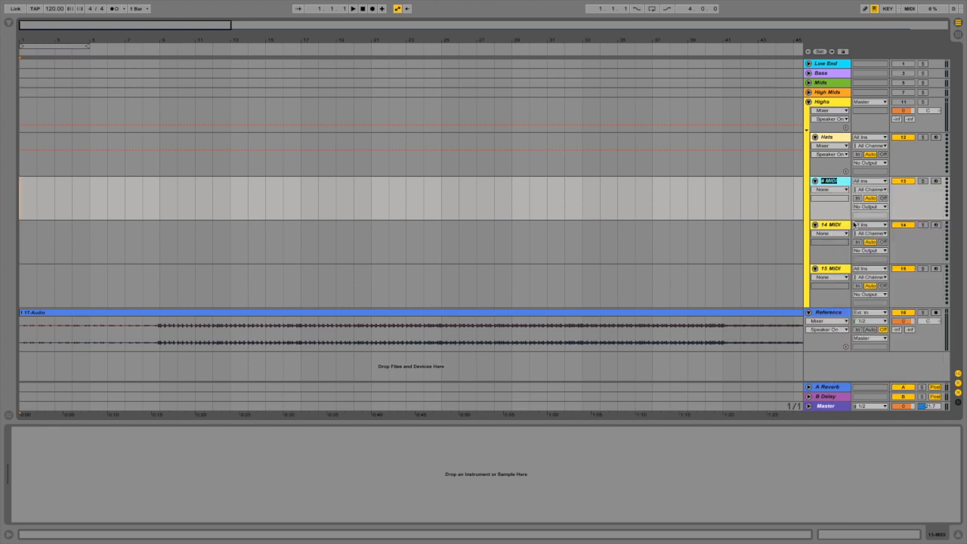
text(Tamb)
key(Return)
- Rename the 14 MIDI track as High hat and the 15 MIDI track as finger click
right_click(841, 227)
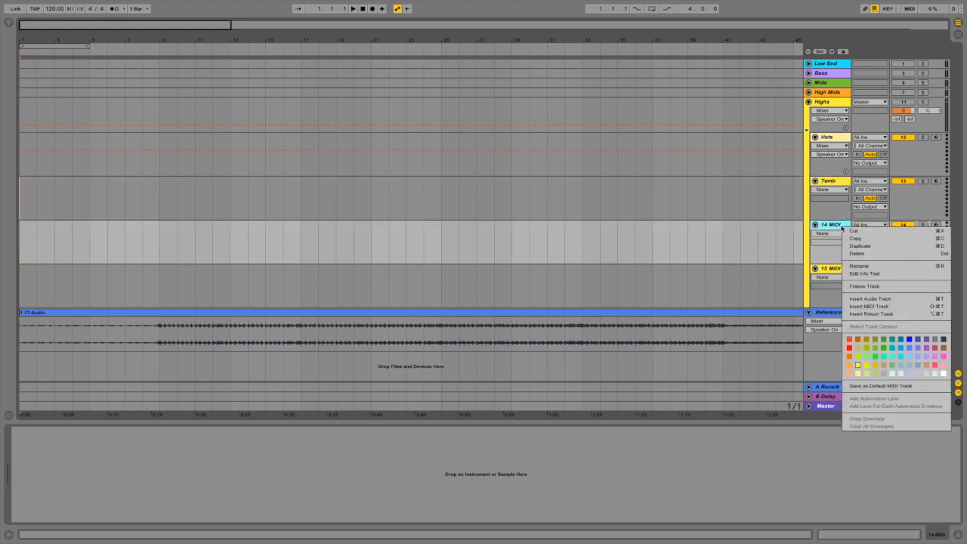
click(868, 268)
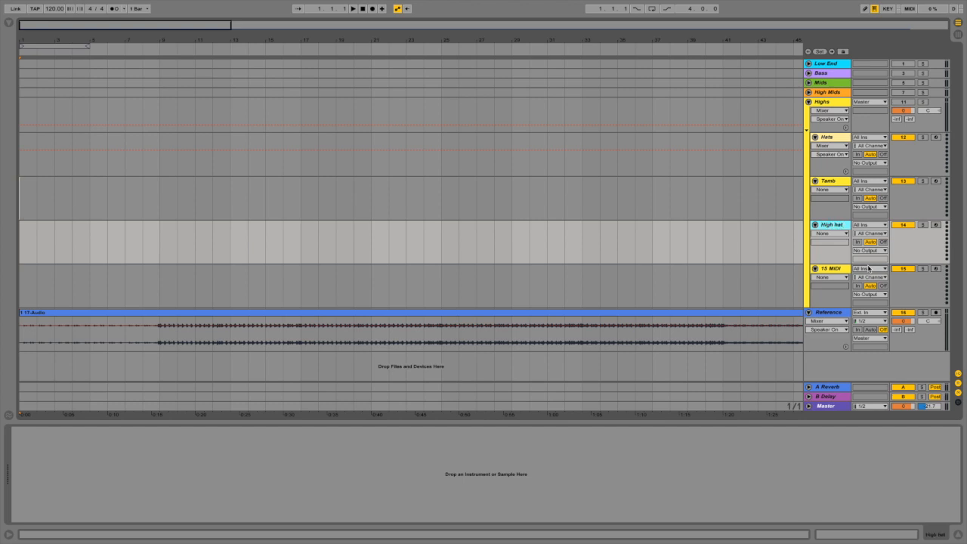
right_click(832, 270)
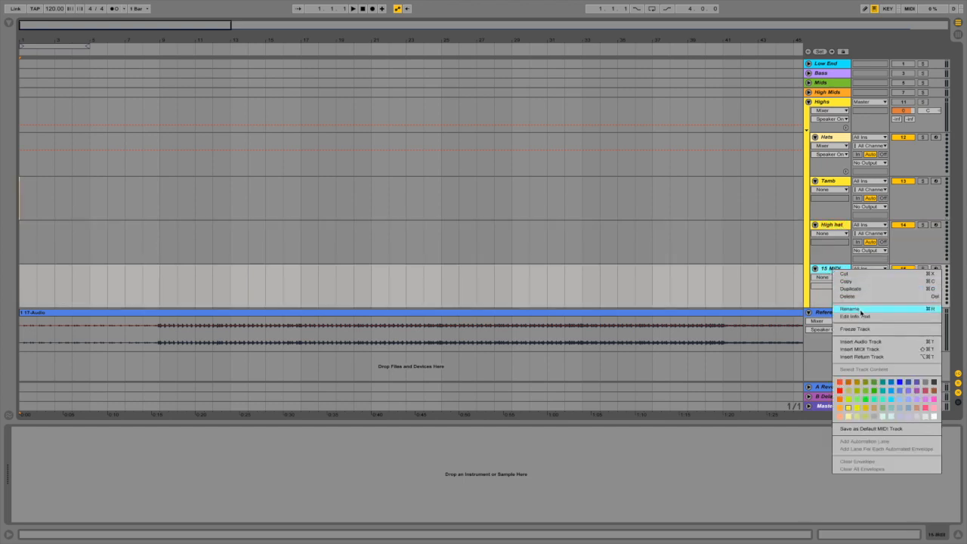
click(857, 309)
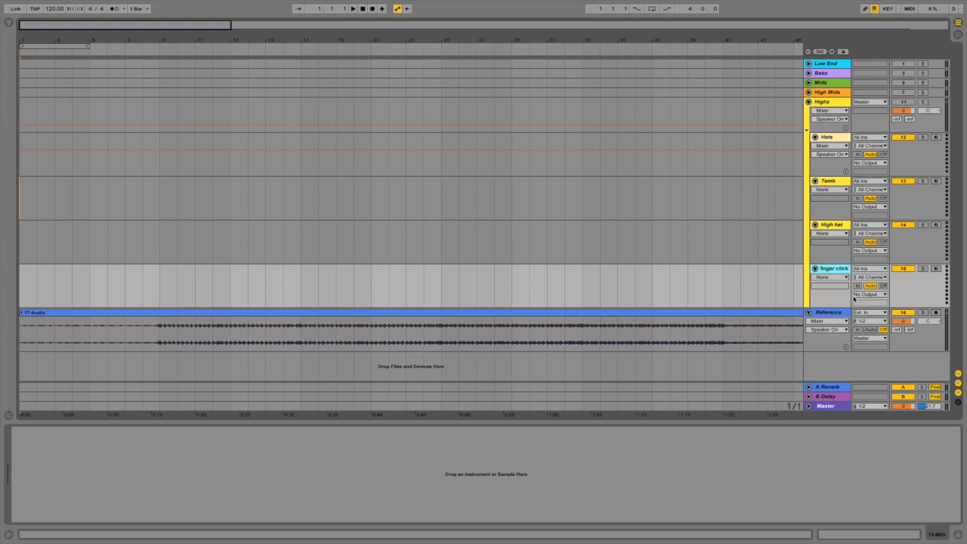
key(Return)
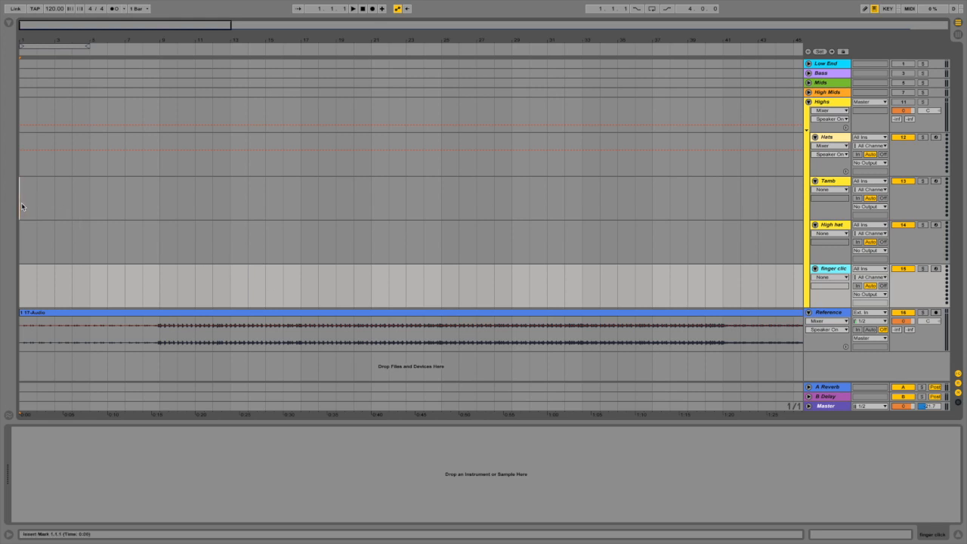
- Audition the song's opening and insert an empty four-bar MIDI clip at the start of the Tamb track
key(space)
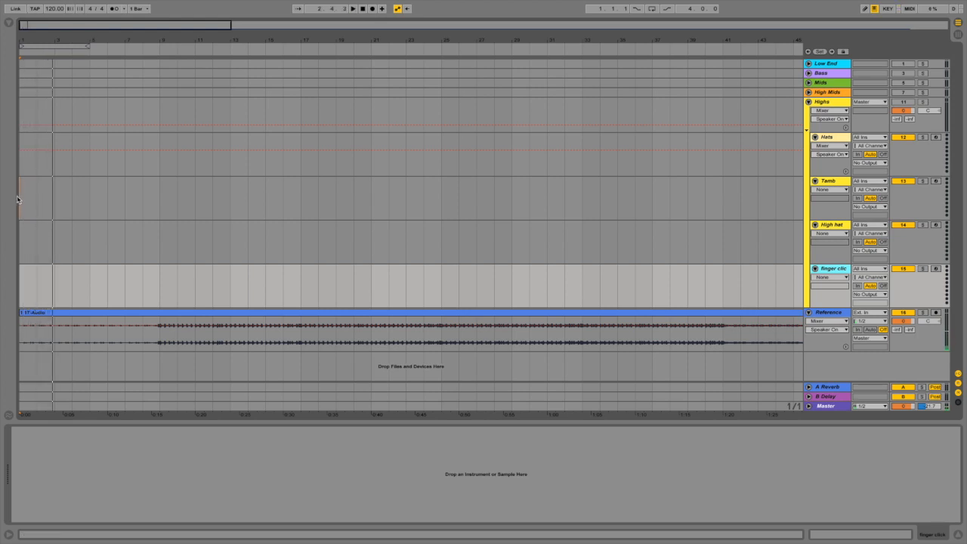
key(space)
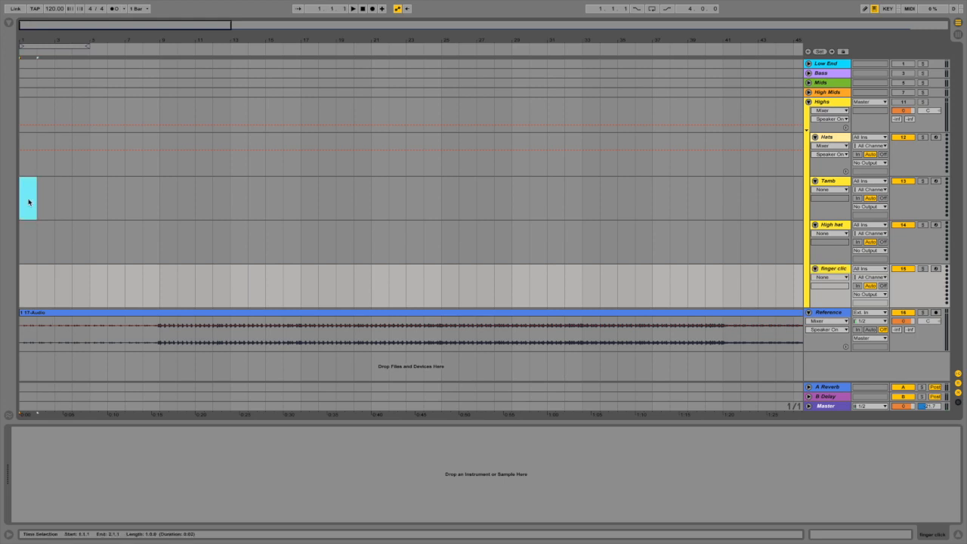
click(20, 200)
drag(20, 200, 74, 201)
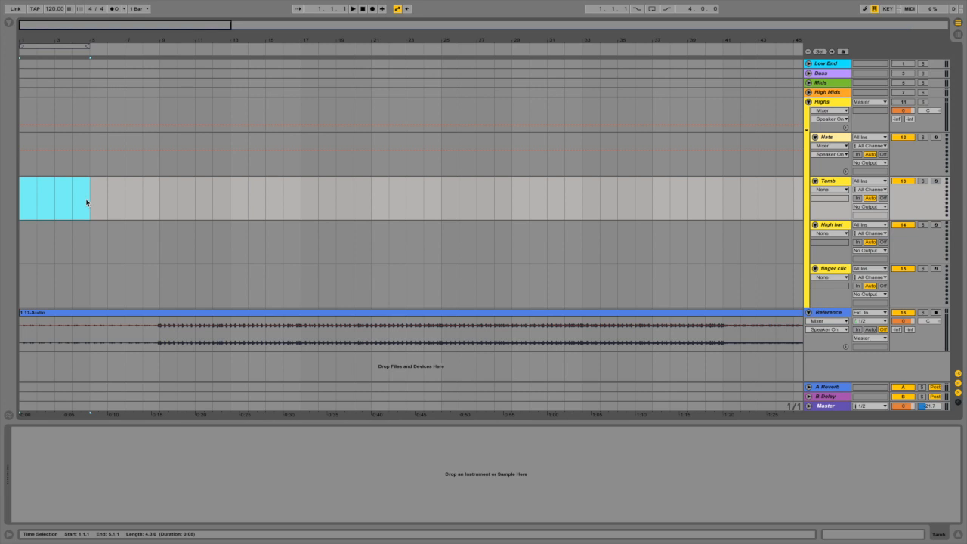
key(ctrl+shift+m)
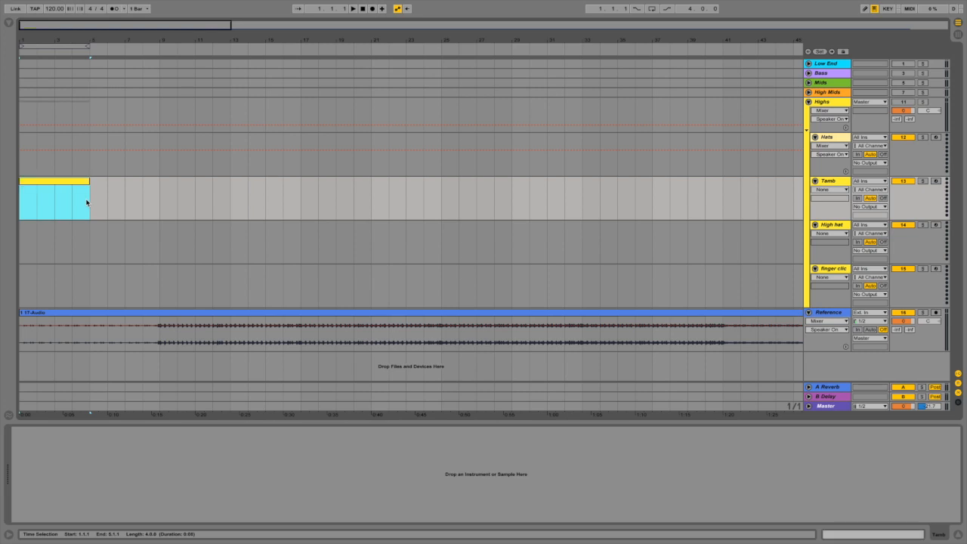
- Duplicate the four-bar Tamb clip end to end until the clips reach bar 41
click(77, 183)
key(ctrl+d)
key(ctrl+d)
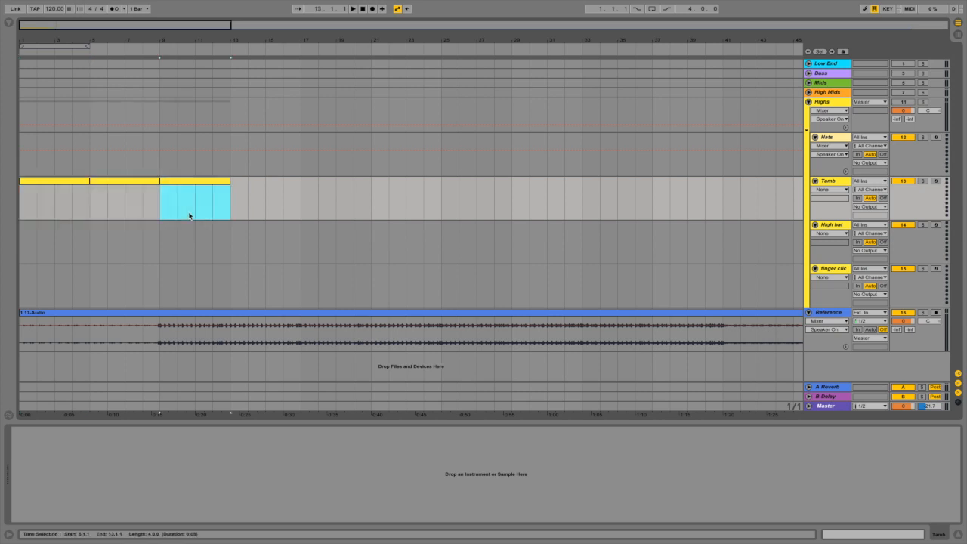
key(ctrl+d)
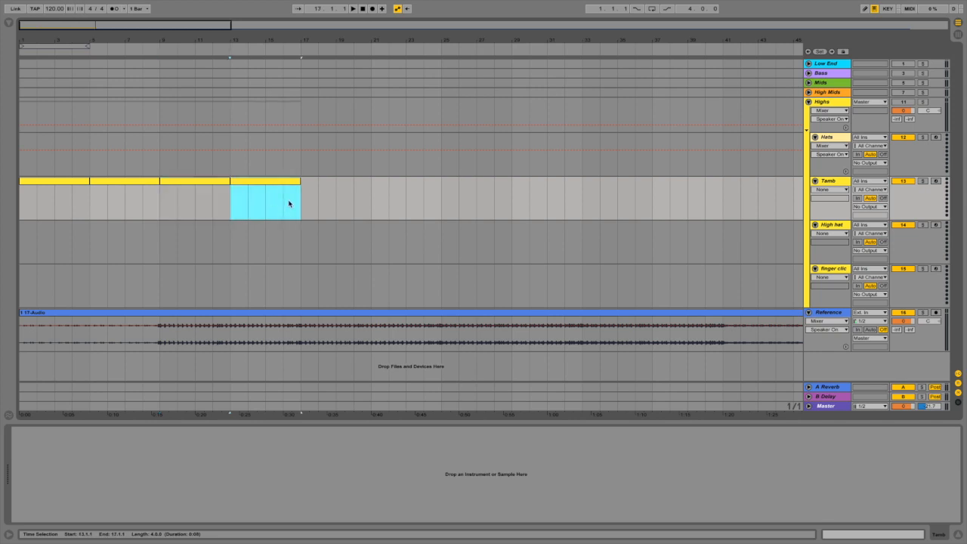
key(ctrl+d)
key(ctrl+d)
key(ctrl+d)
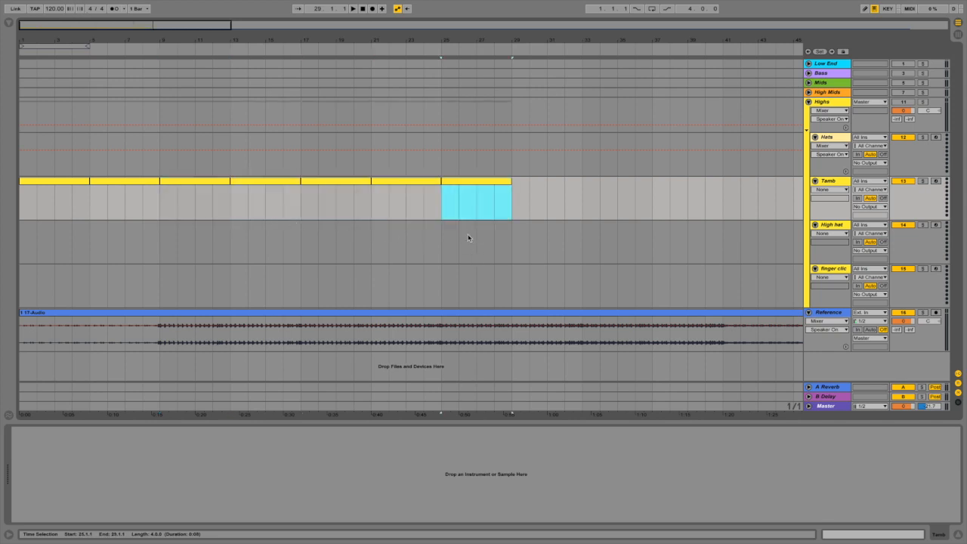
key(ctrl+d)
key(ctrl+d)
key(ctrl+d)
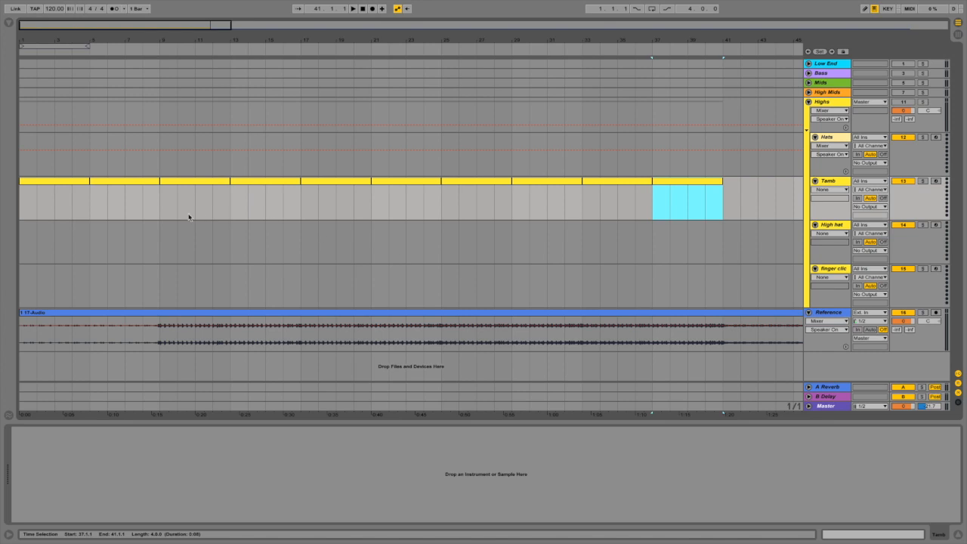
- Replay the song's opening and insert an empty four-bar MIDI clip at the start of the High hat track
click(22, 247)
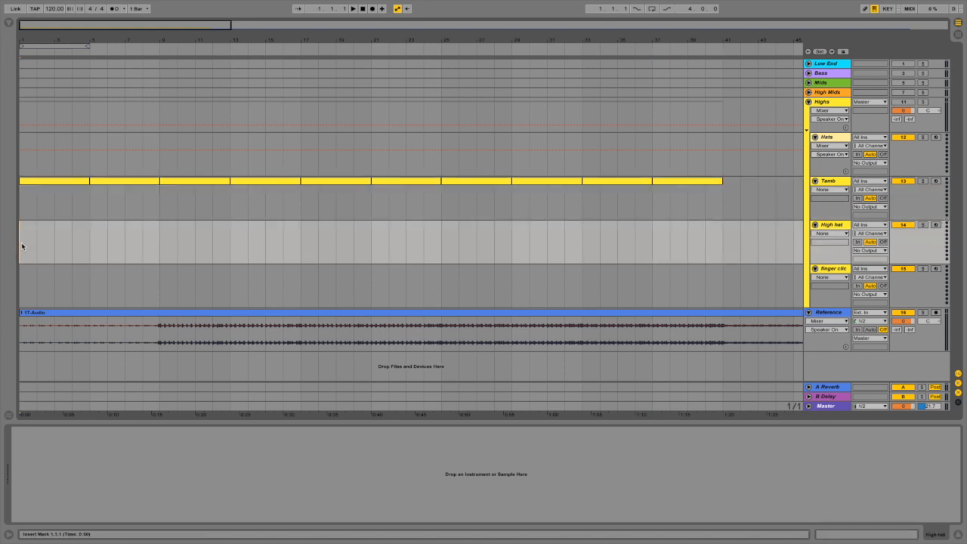
key(space)
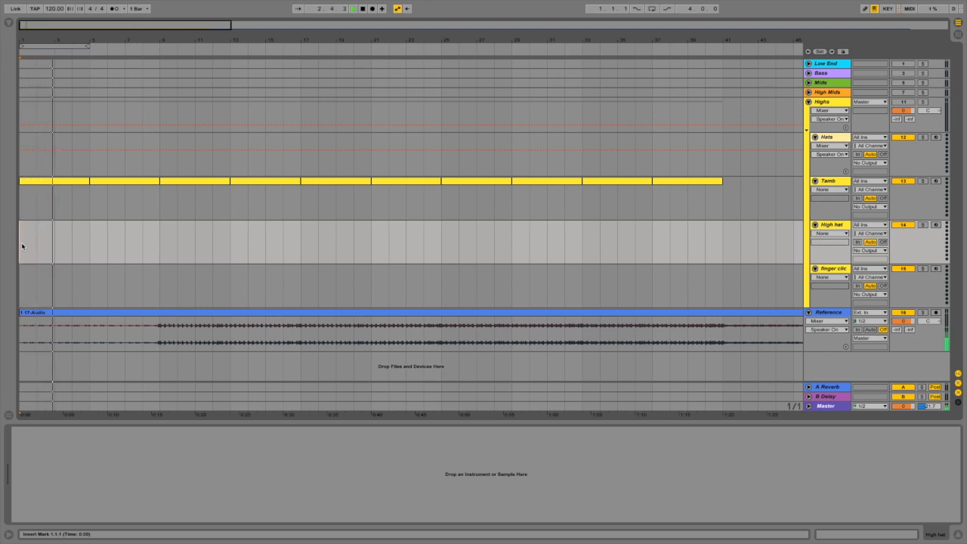
key(space)
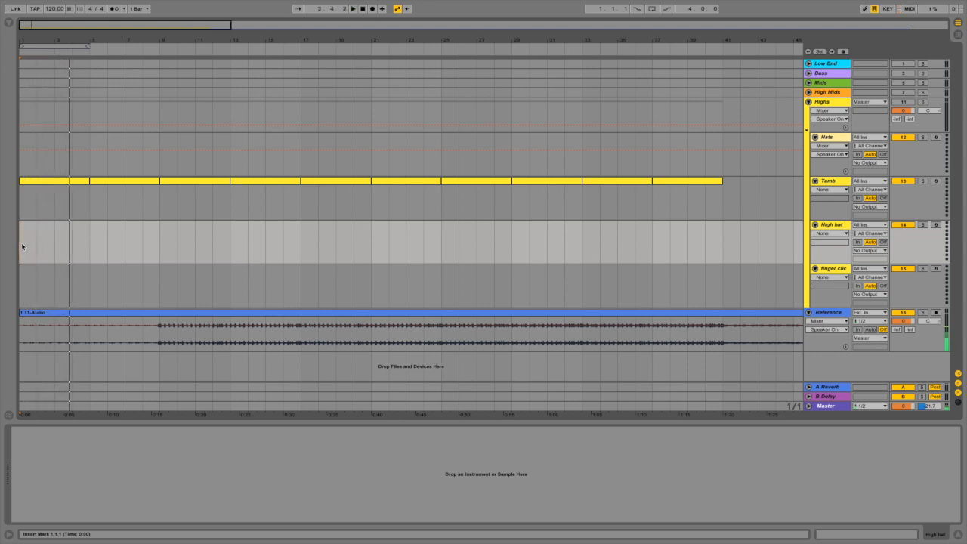
click(19, 241)
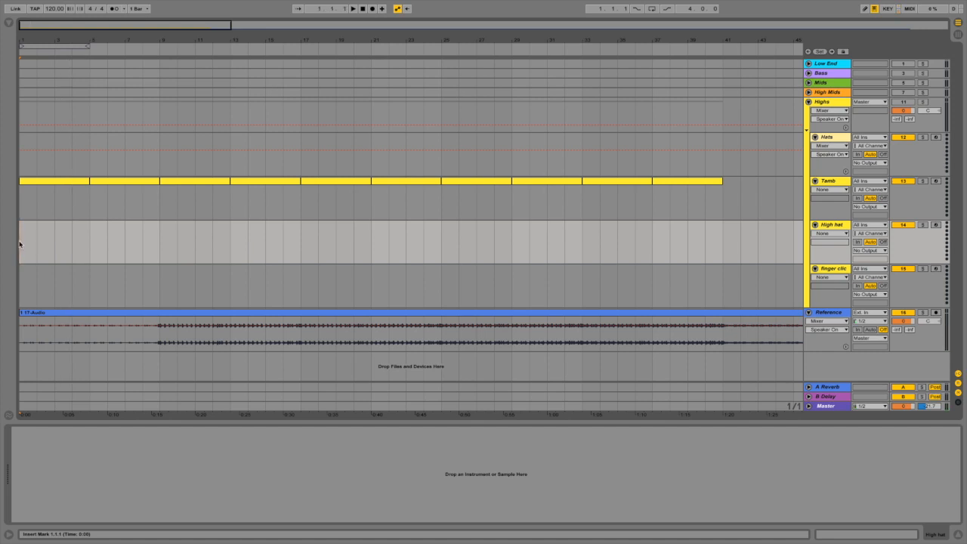
drag(25, 243, 85, 244)
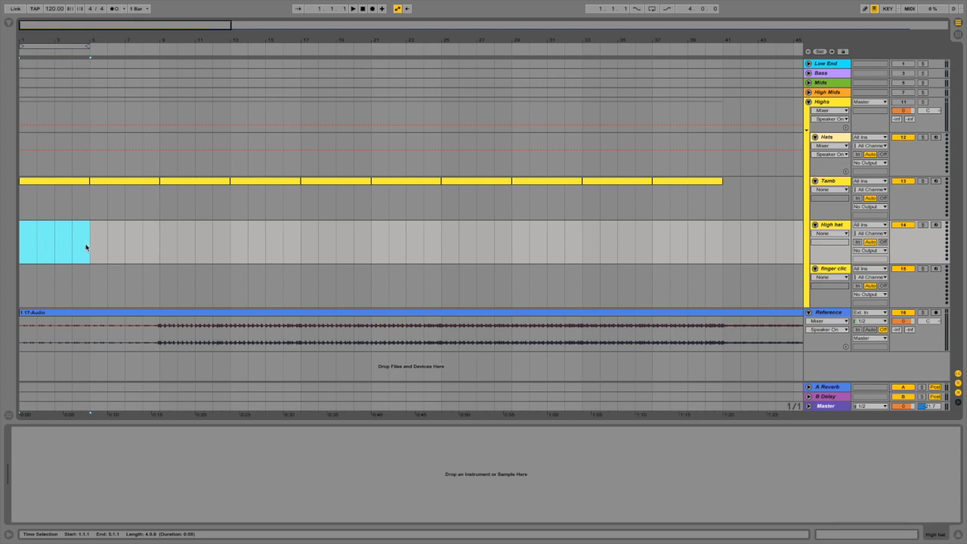
key(ctrl+shift+m)
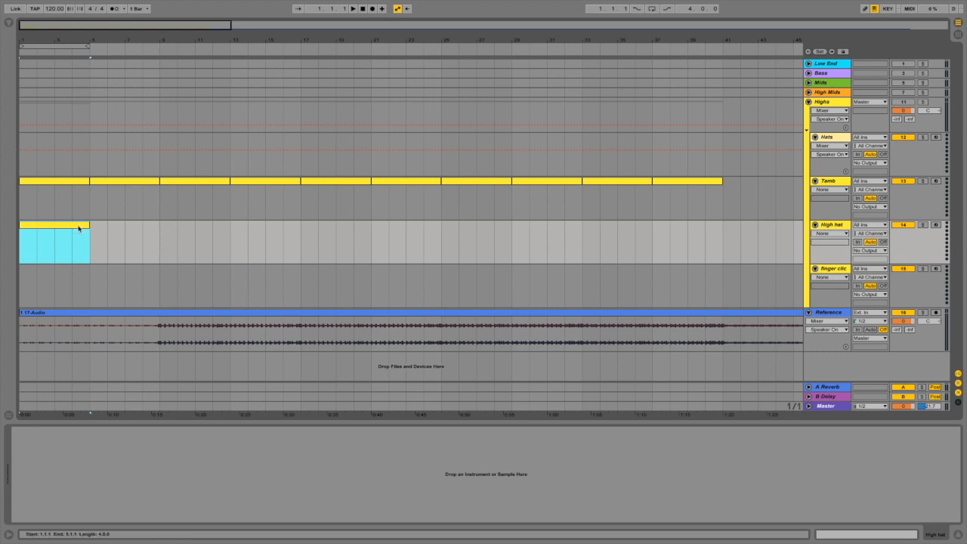
- Duplicate the four-bar High hat clip end to end until the clips reach bar 41
key(ctrl+d)
key(ctrl+d)
key(ctrl+d)
key(ctrl+d)
key(ctrl+d)
key(ctrl+d)
key(ctrl+d)
key(ctrl+d)
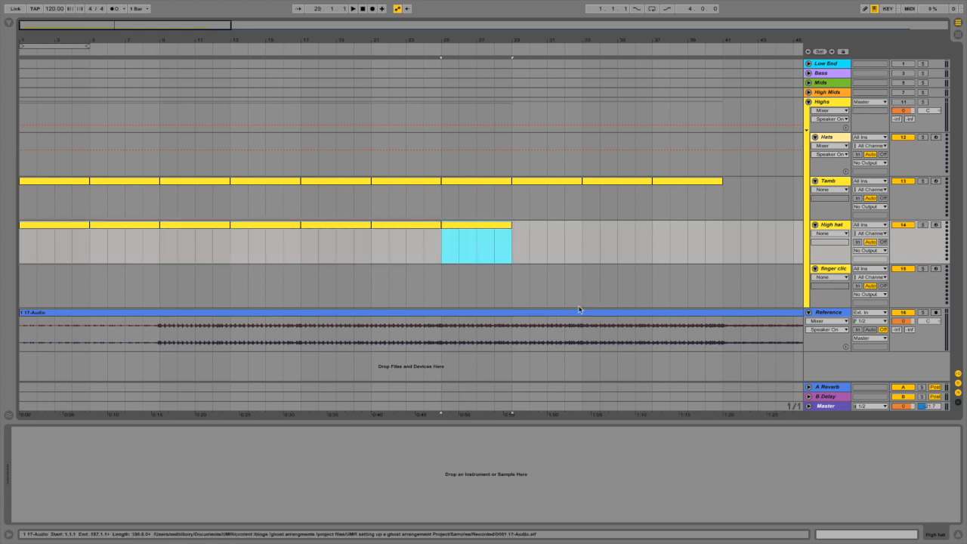
key(ctrl+d)
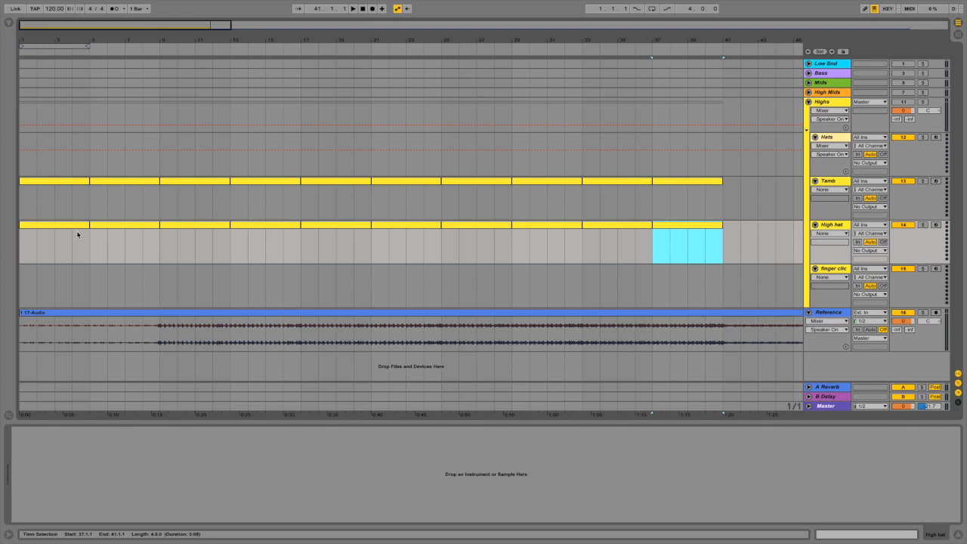
- Recolour all the High hat clips and the High hat track pale yellow, matching the Hats track
click(76, 225)
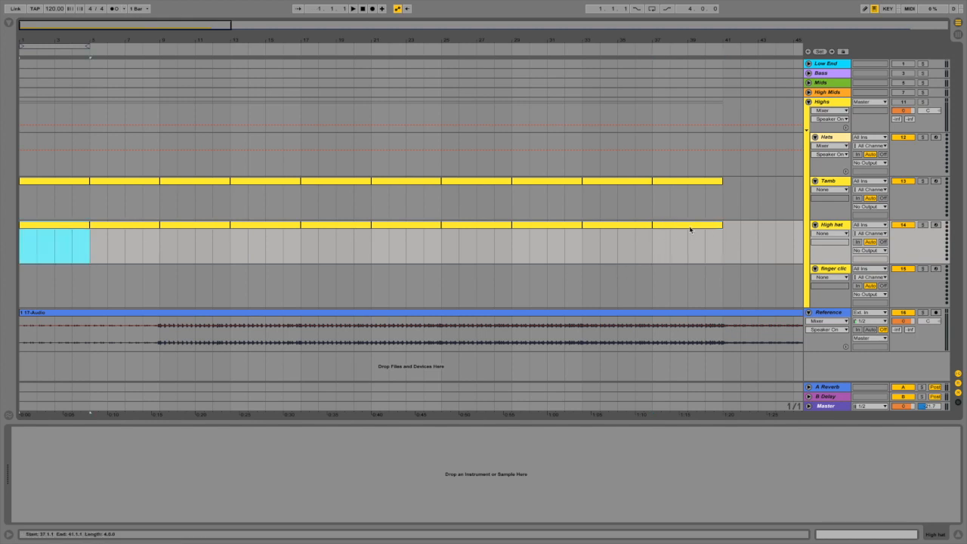
shift+click(690, 228)
right_click(690, 229)
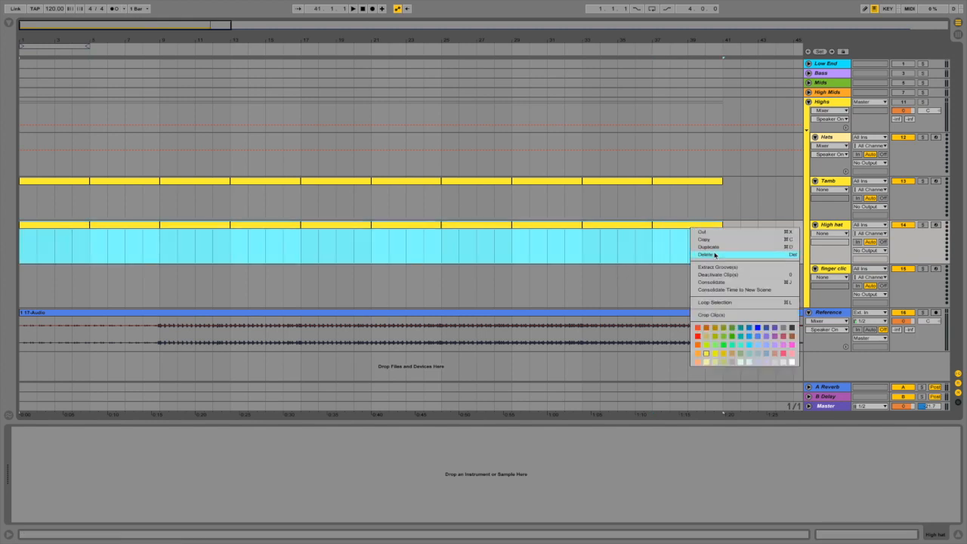
click(707, 364)
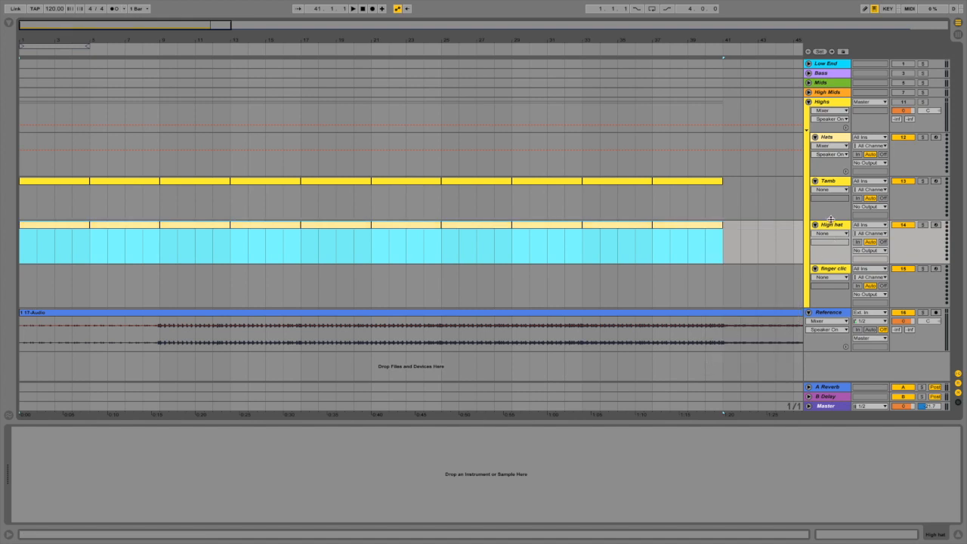
right_click(831, 225)
click(841, 374)
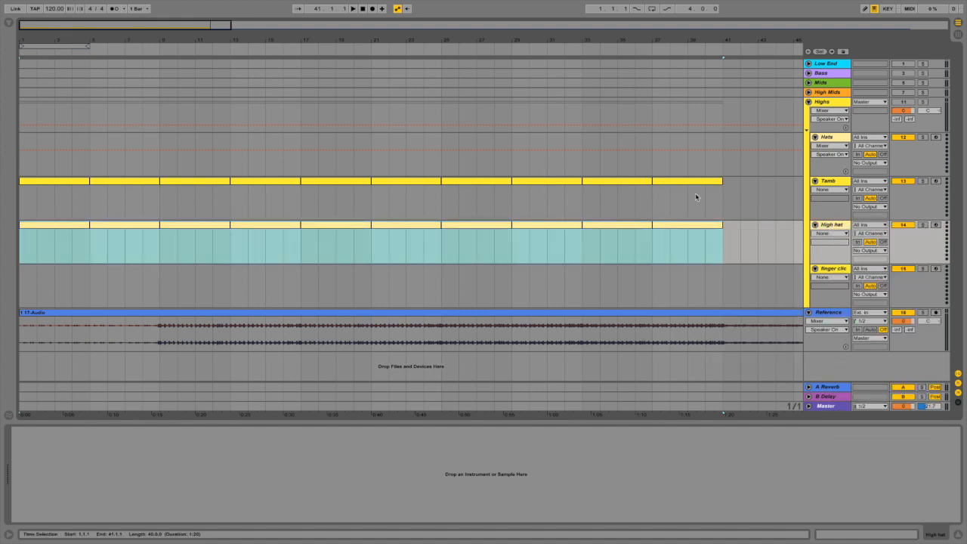
click(724, 203)
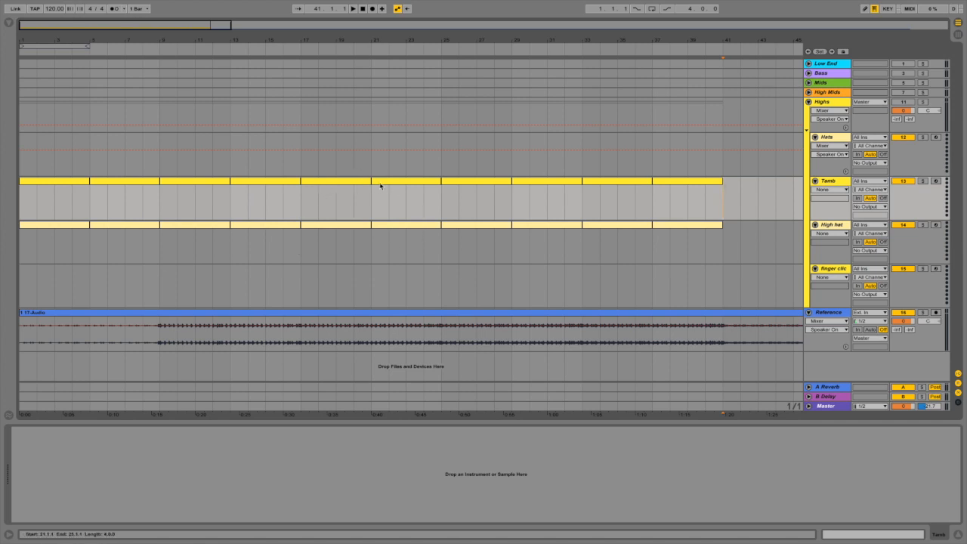
- Play the reference from bar 8, unfold the Low End group, and insert a four-bar MIDI clip from bar 9 to 13 on the kick track
click(142, 335)
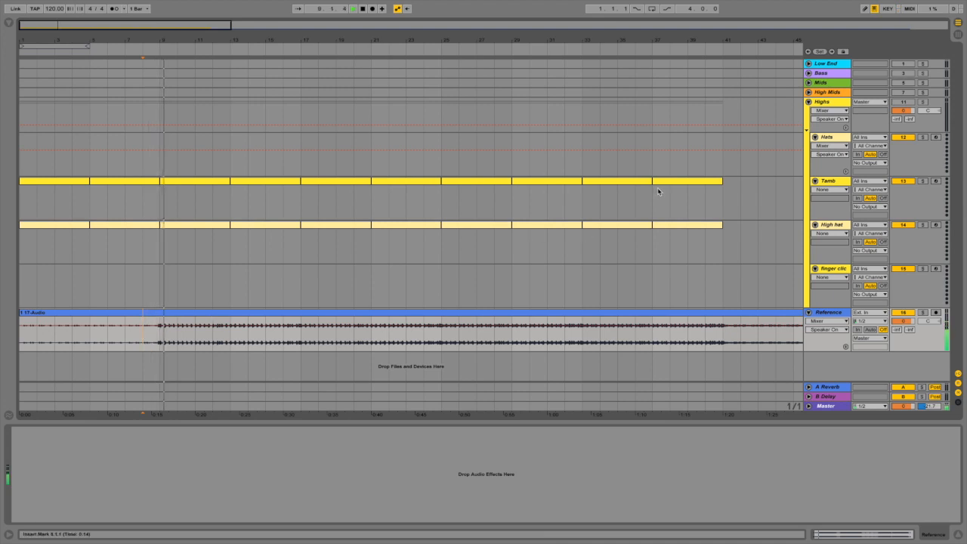
click(808, 64)
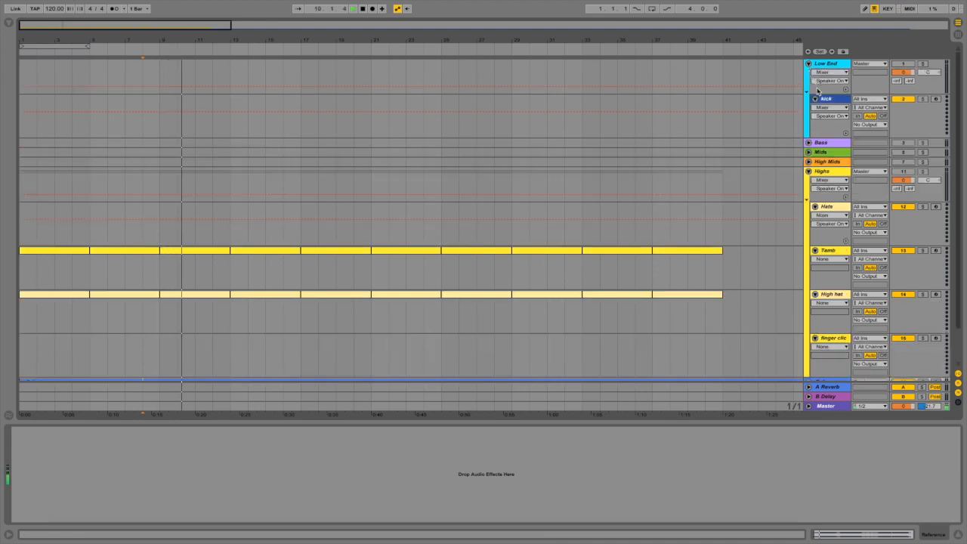
click(604, 123)
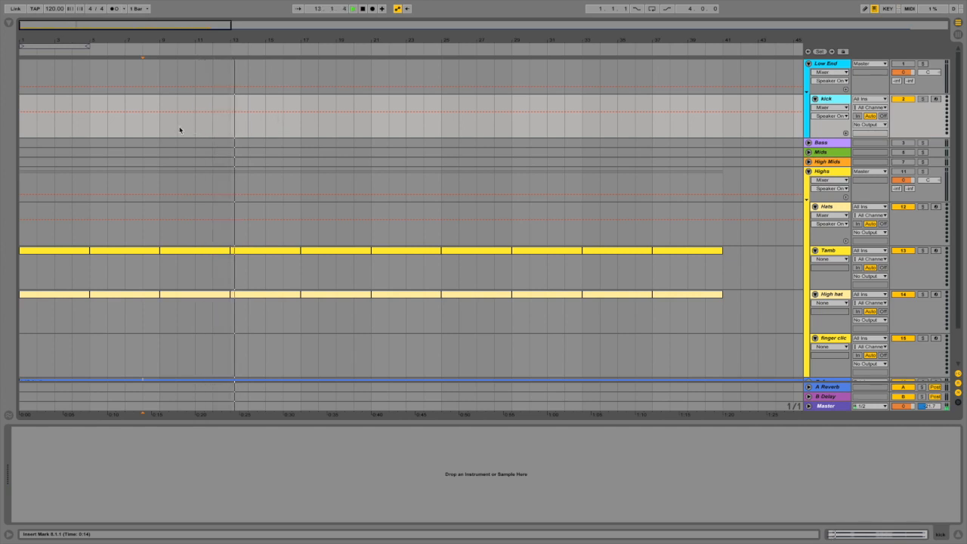
drag(161, 121, 230, 120)
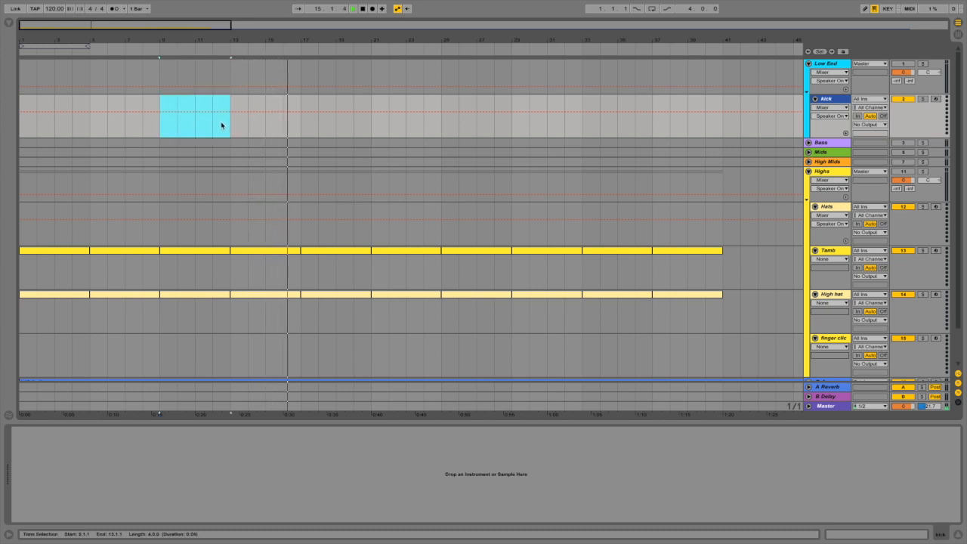
key(ctrl+shift+m)
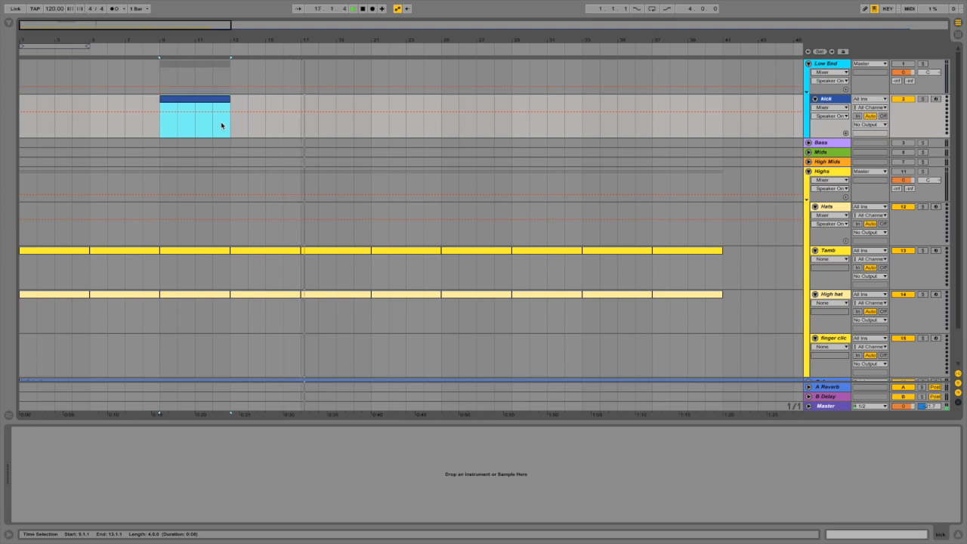
click(215, 99)
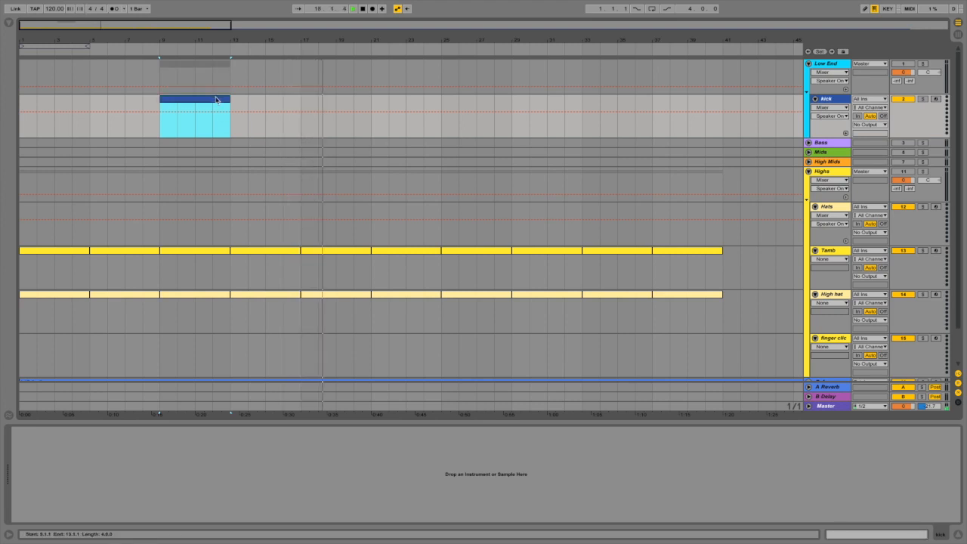
- Duplicate the four-bar kick clip end to end until the kick clips reach bar 41, level with the Tamb and High hat clips
key(ctrl+d)
key(ctrl+d)
key(ctrl+d)
key(ctrl+d)
key(ctrl+d)
key(ctrl+d)
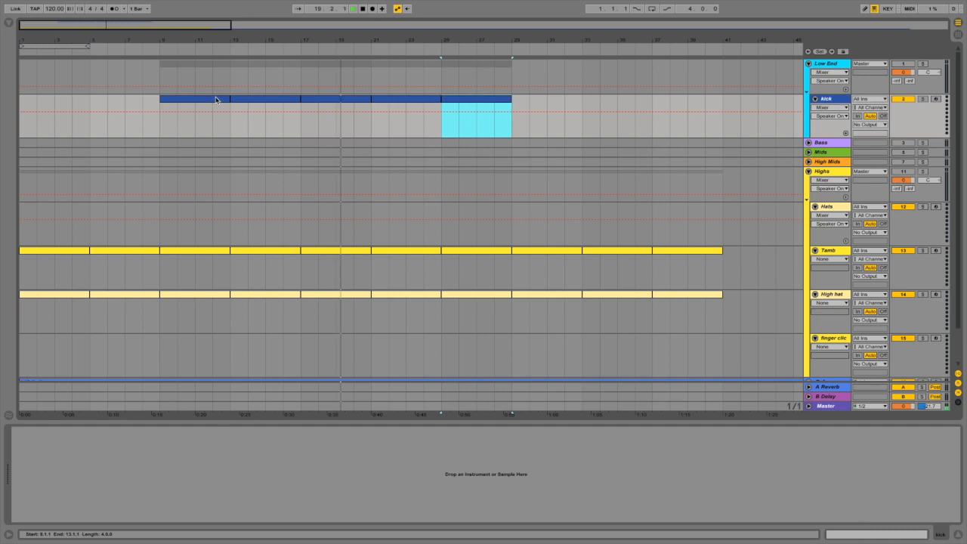
mouse_move(489, 33)
mouse_down()
mouse_move(490, 6)
mouse_move(489, 27)
mouse_up()
scroll(348, 272, down, 2)
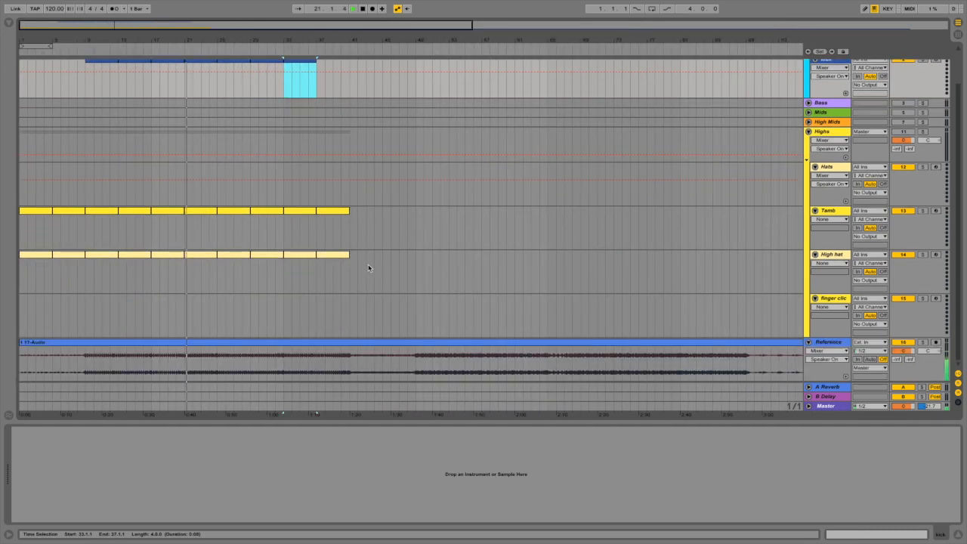
click(350, 311)
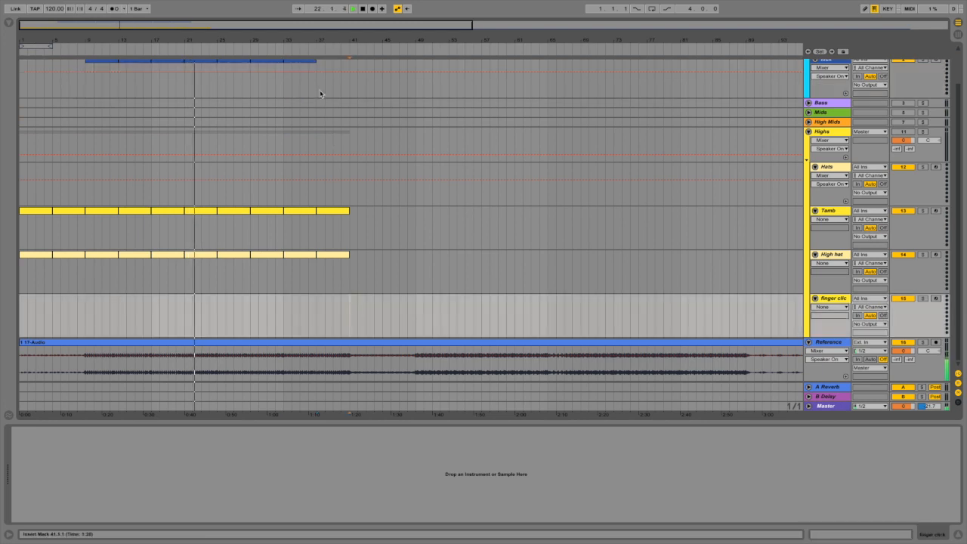
click(310, 64)
key(ctrl+d)
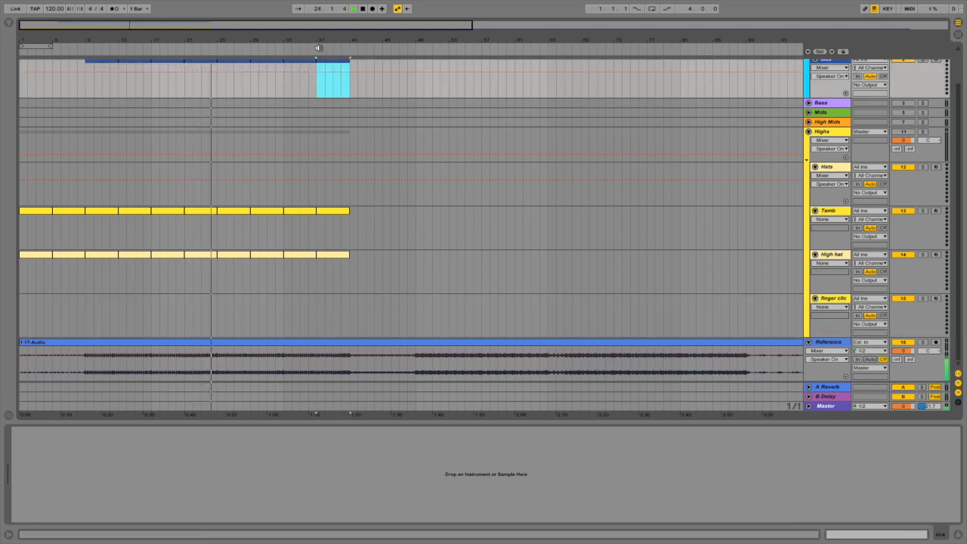
- Play the reference up to the break at bar 41 and duplicate the last Tamb and High hat clips twice, filling bars 41 to 49
click(318, 48)
drag(345, 40, 345, 89)
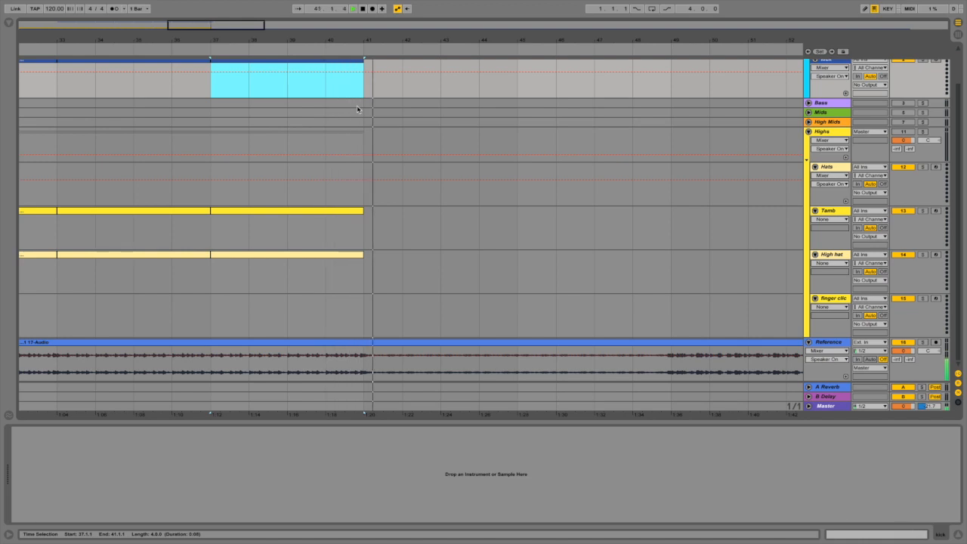
click(344, 211)
shift+click(343, 257)
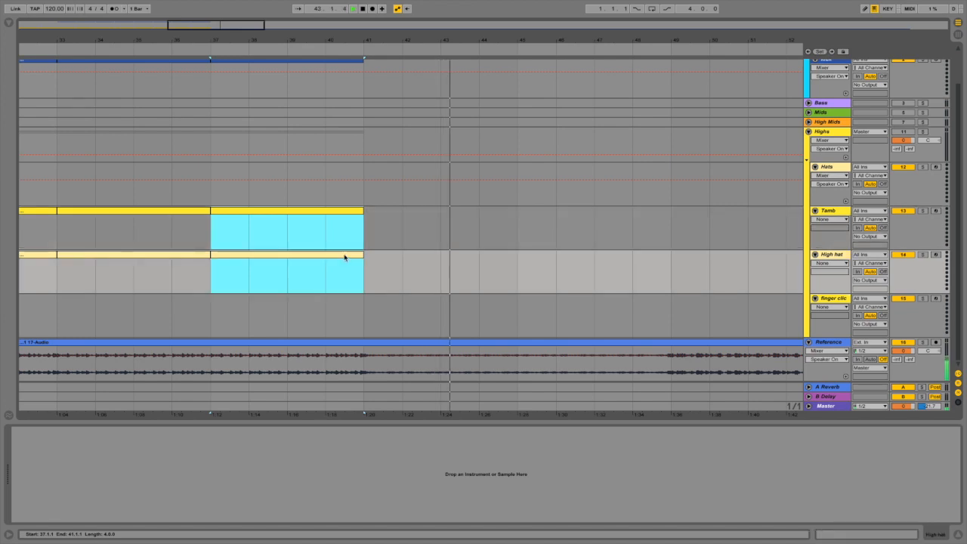
key(ctrl+d)
key(ctrl+d)
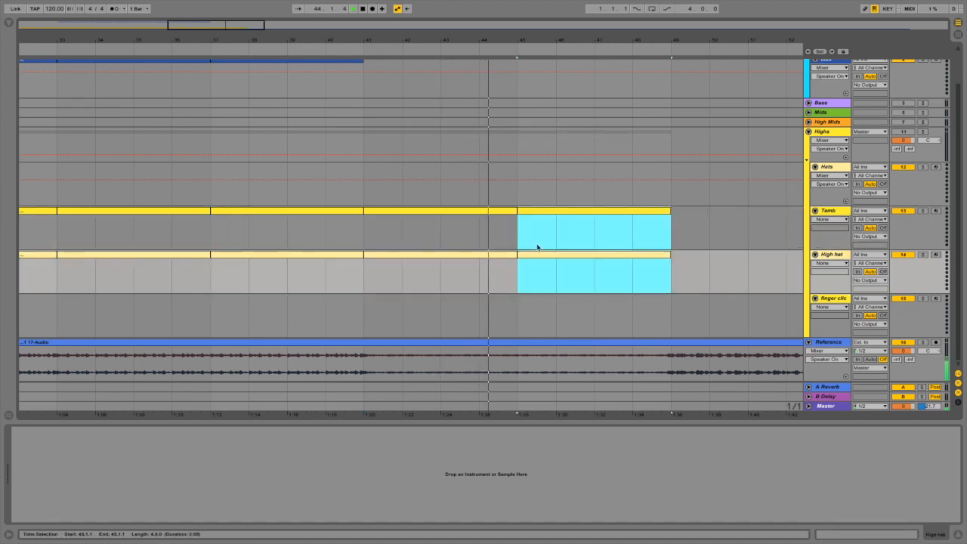
- Duplicate the last kick clip and move the copy to bars 49 to 53, leaving bars 41 to 49 empty on the kick track
drag(319, 41, 270, 34)
click(272, 62)
key(ctrl+d)
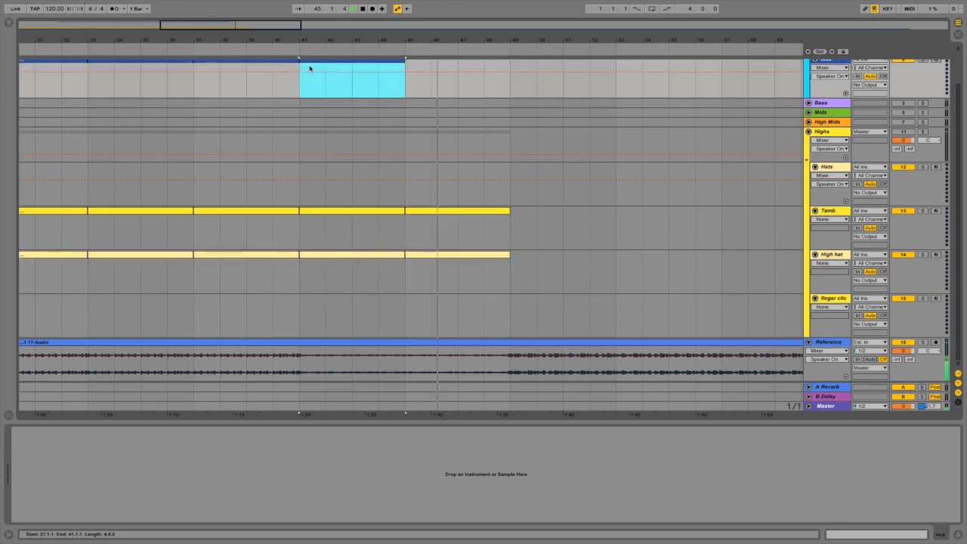
drag(341, 69, 520, 89)
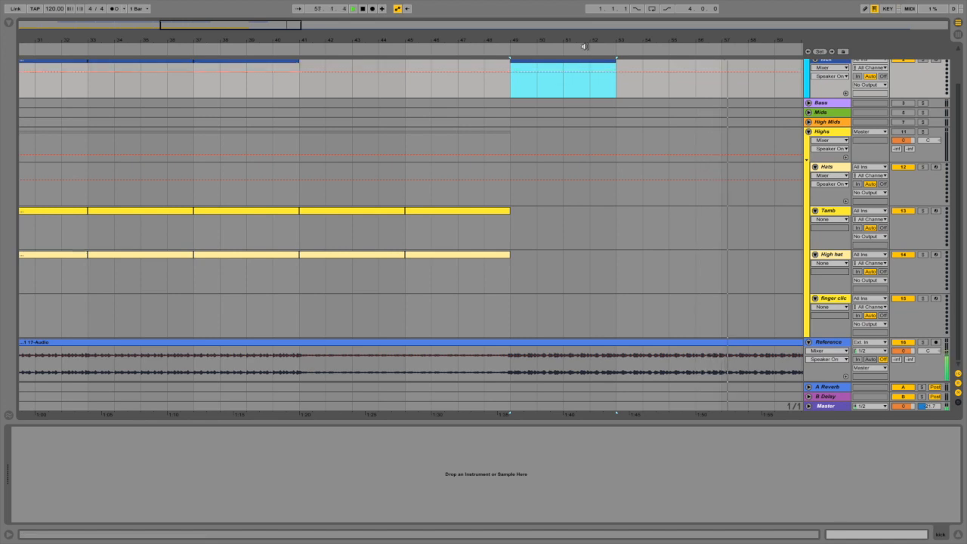
- Examine the full ghost arrangement across all groups from Low End to Reference, including the Piano rise, Vocals and Pad/string clips
drag(592, 40, 279, 39)
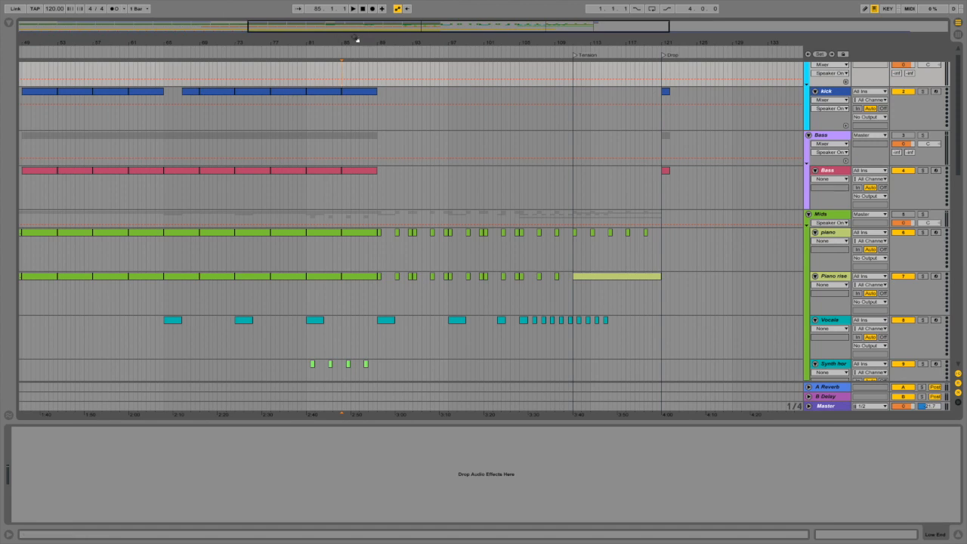
drag(356, 39, 362, 9)
scroll(385, 236, down, 8)
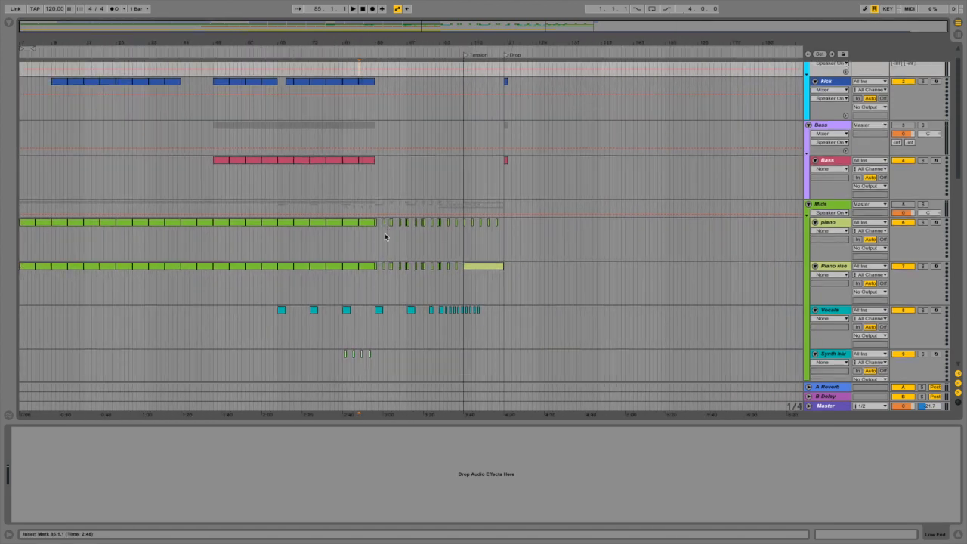
scroll(385, 237, down, 10)
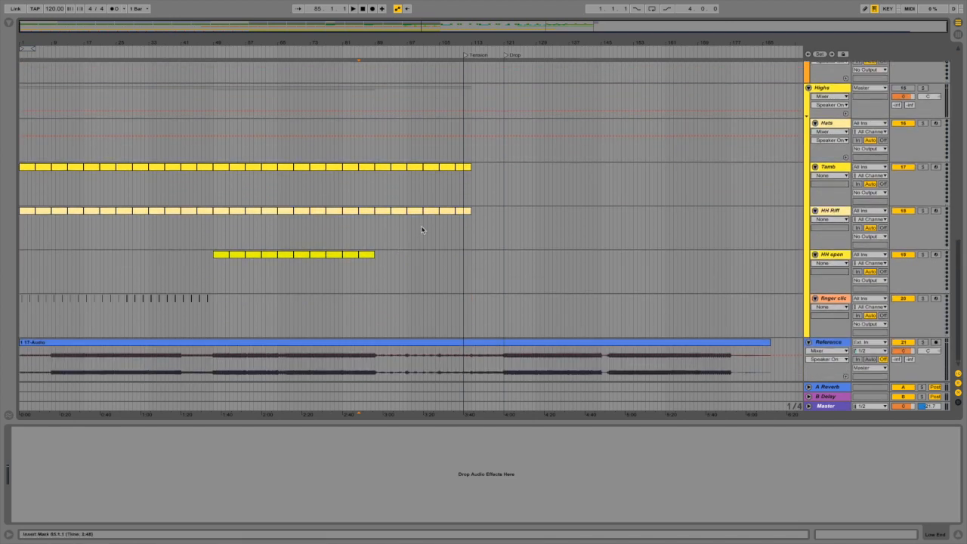
scroll(423, 222, up, 12)
scroll(422, 261, up, 5)
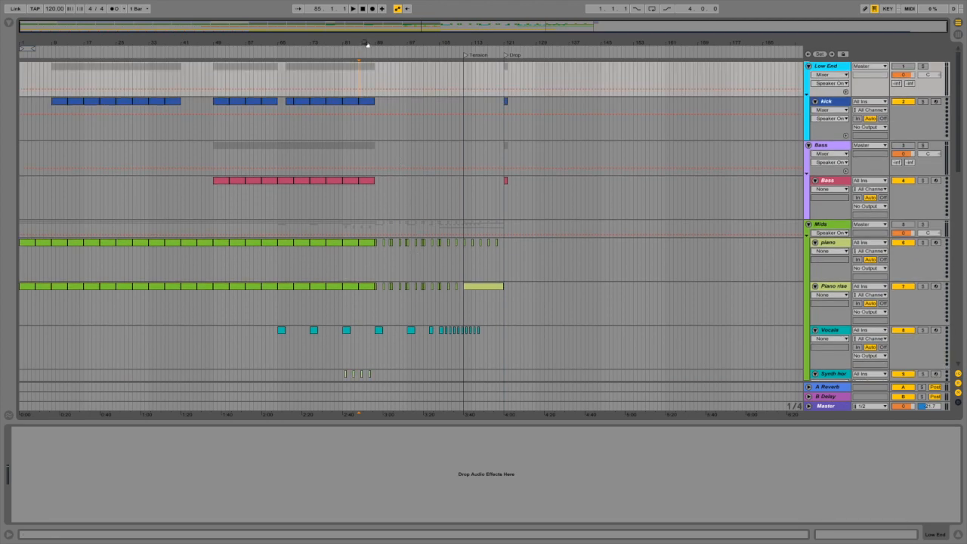
drag(367, 41, 367, 67)
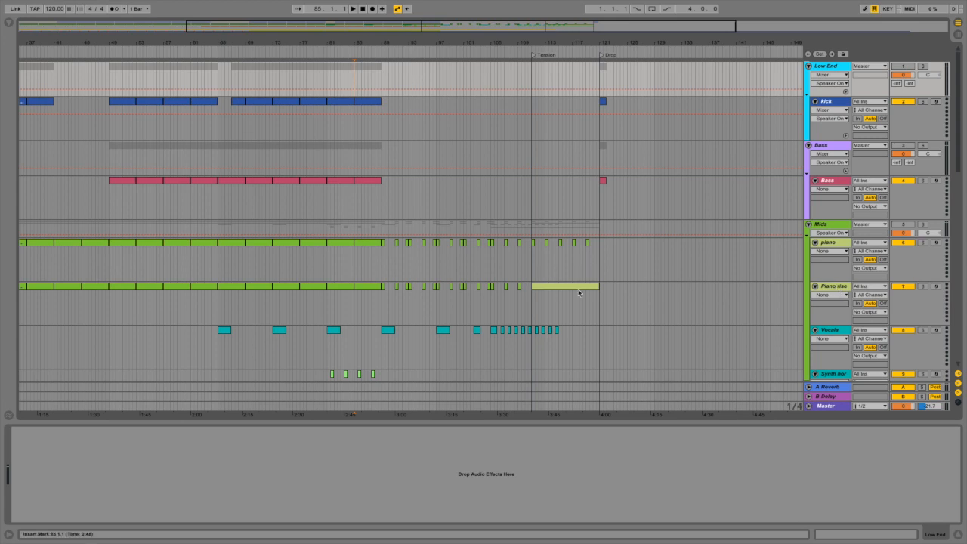
scroll(749, 277, down, 3)
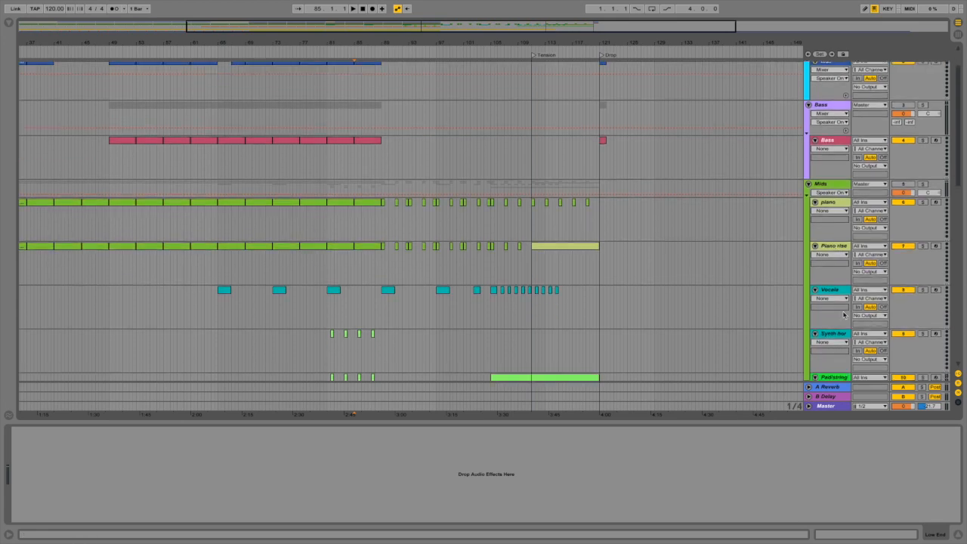
scroll(762, 306, down, 4)
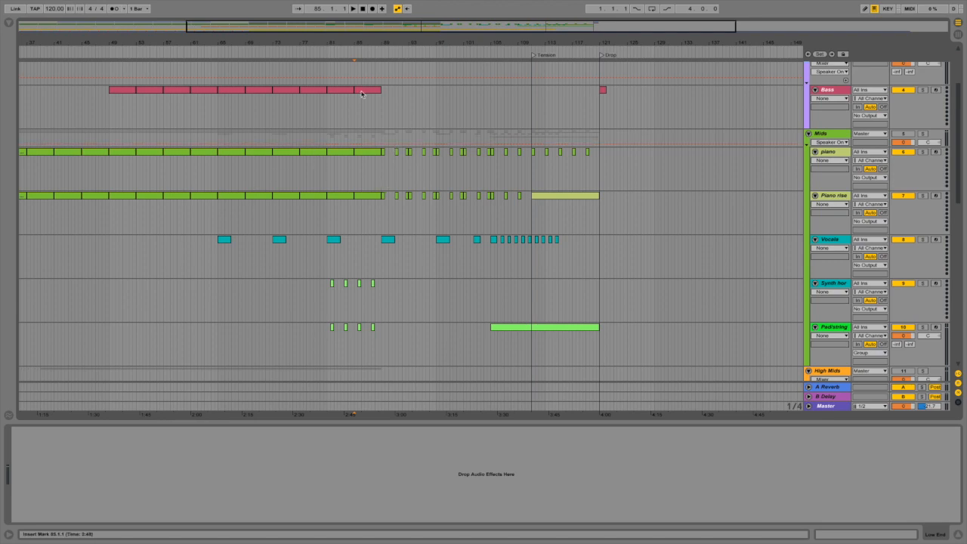
- Play the reference from bar 85 and check the section change where the kick and Bass clips end
scroll(335, 84, up, 2)
click(328, 52)
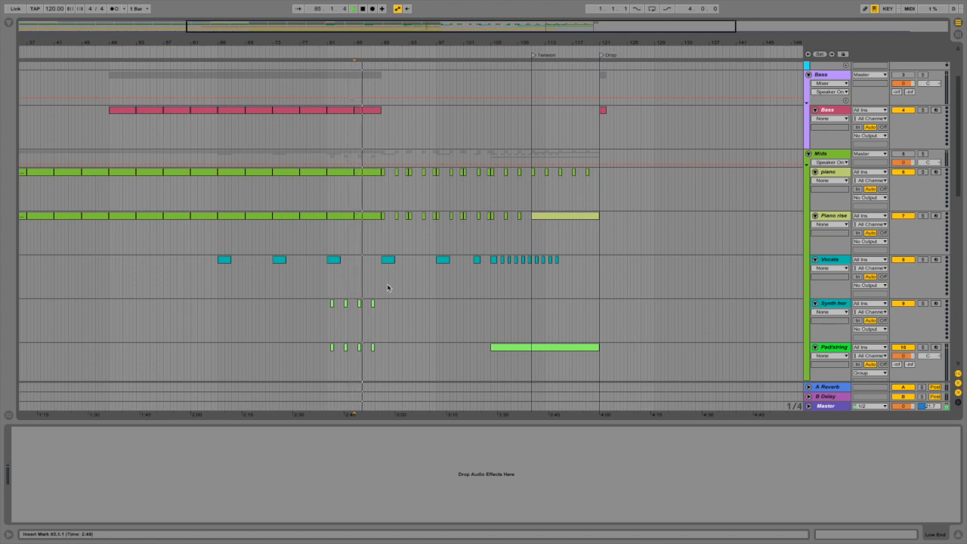
scroll(400, 175, up, 1)
scroll(402, 180, up, 1)
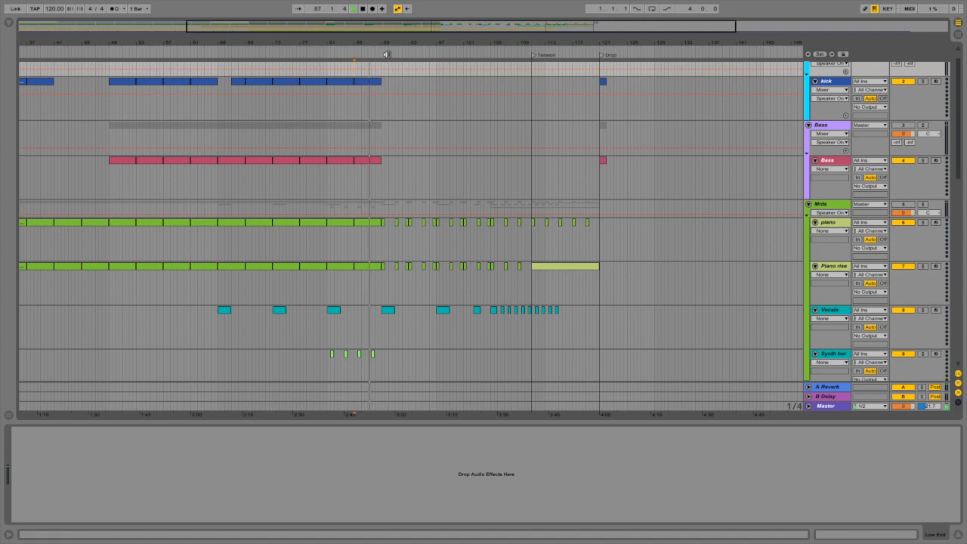
drag(432, 27, 432, 60)
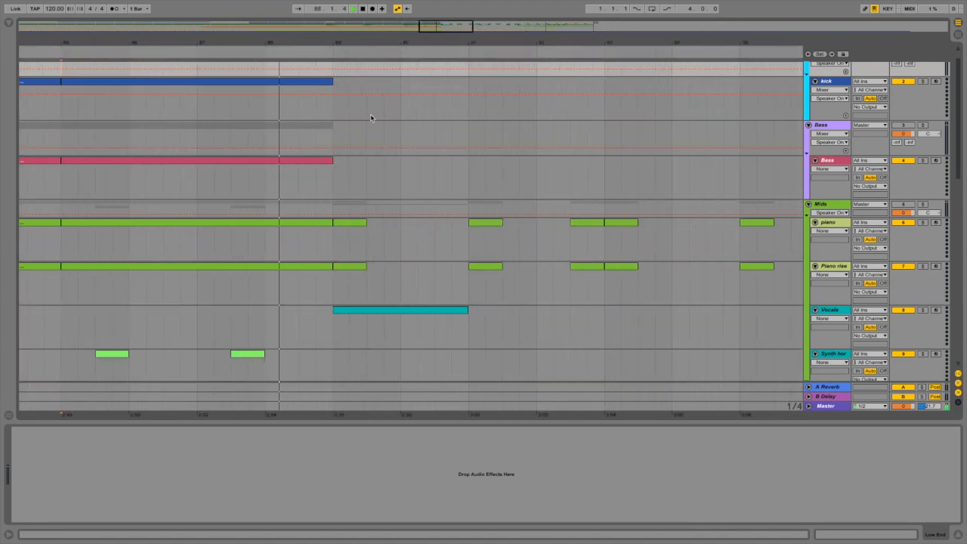
click(335, 83)
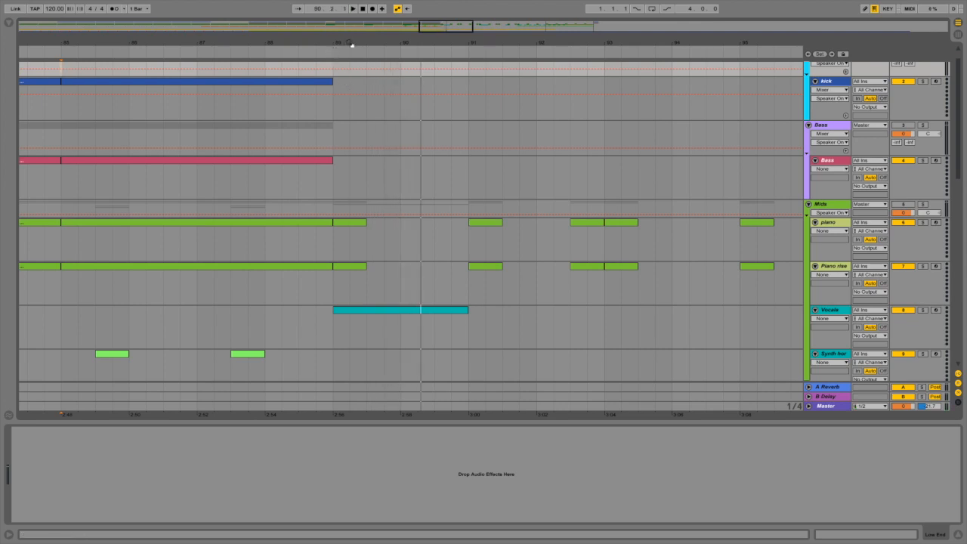
- Add a locator named Breakdown at bar 85
drag(350, 43, 283, 43)
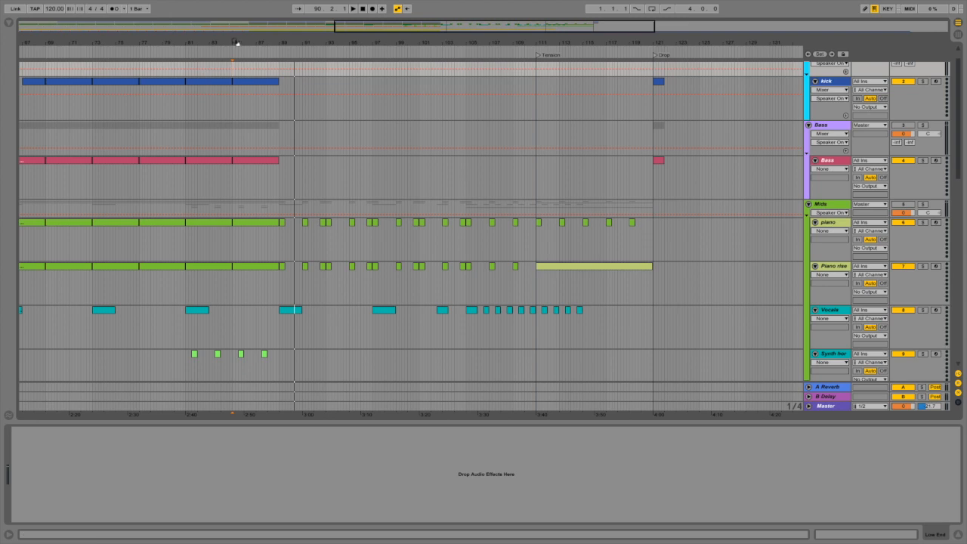
drag(233, 41, 252, 41)
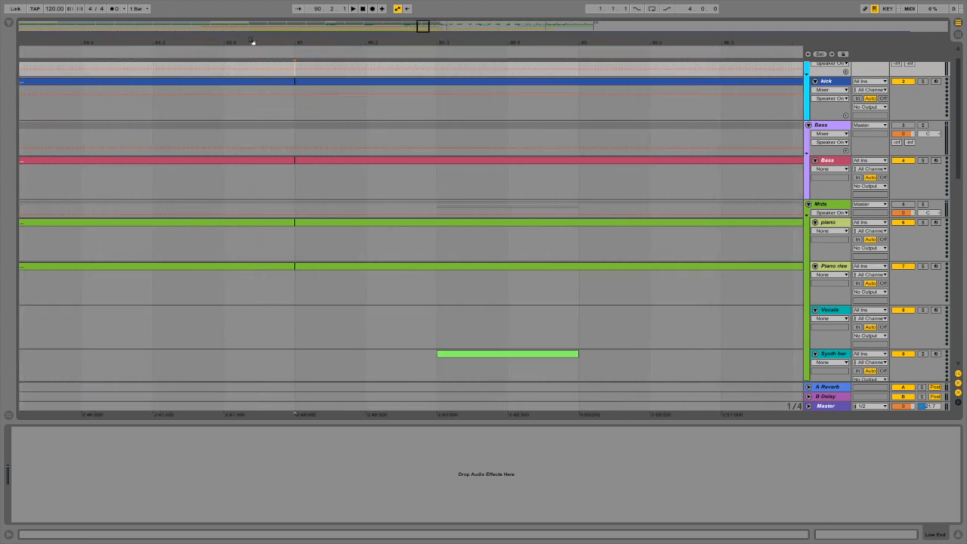
click(294, 51)
click(294, 51)
right_click(293, 51)
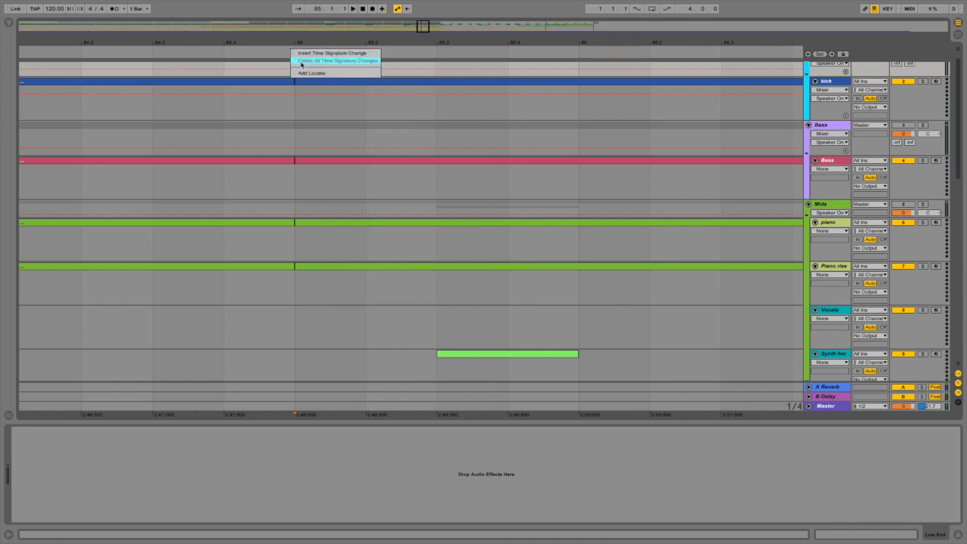
click(306, 77)
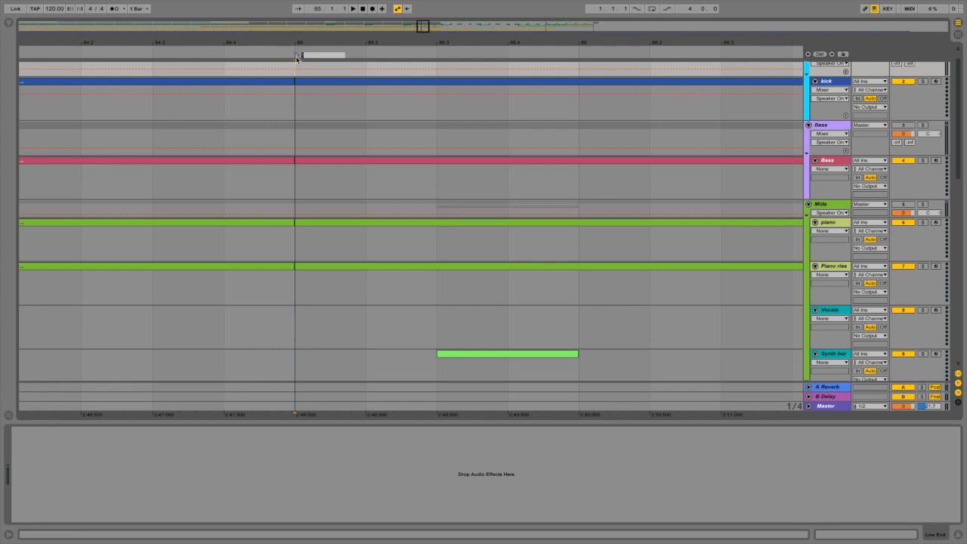
mouse_move(332, 54)
mouse_down()
mouse_move(413, 70)
mouse_move(180, 62)
mouse_move(274, 58)
mouse_up()
right_click(296, 56)
click(306, 68)
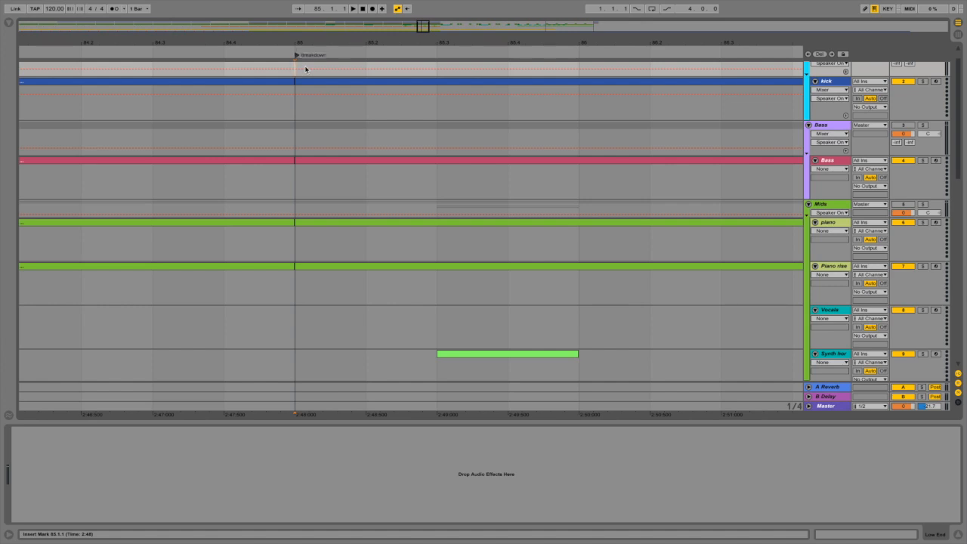
- Play from the Breakdown locator, move it to bar 89 where the kick and Bass clips end, and replay the transition
drag(313, 46, 201, 66)
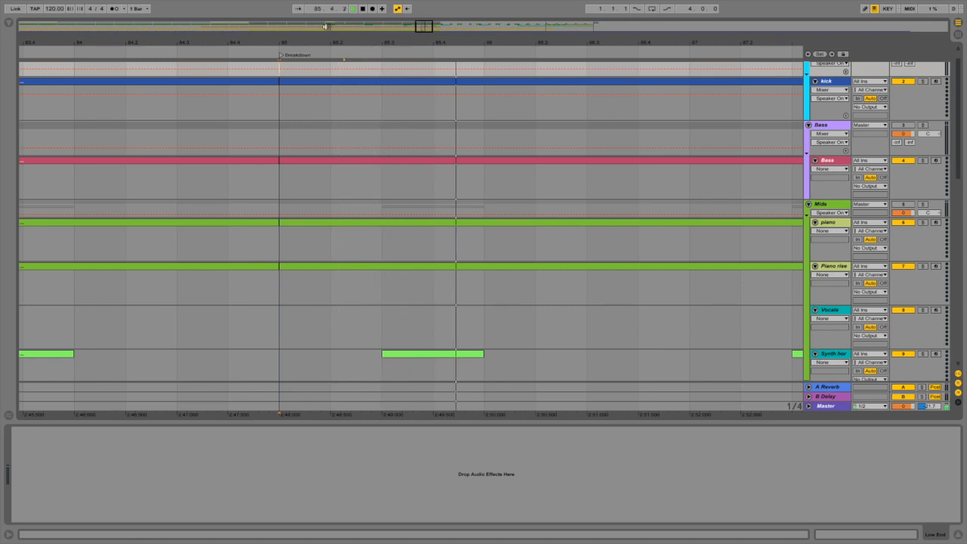
drag(350, 43, 240, 20)
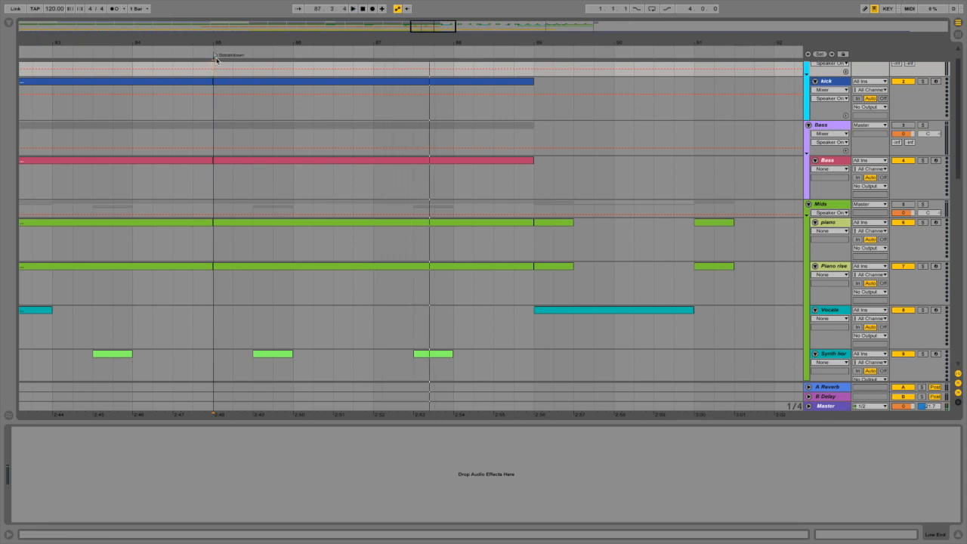
mouse_move(223, 55)
mouse_down()
mouse_move(453, 60)
mouse_move(529, 82)
mouse_up()
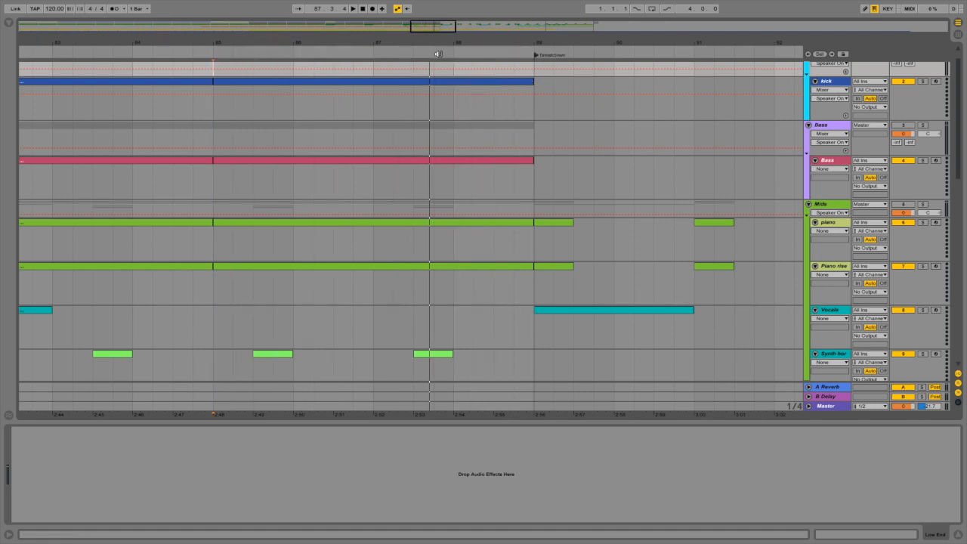
click(377, 52)
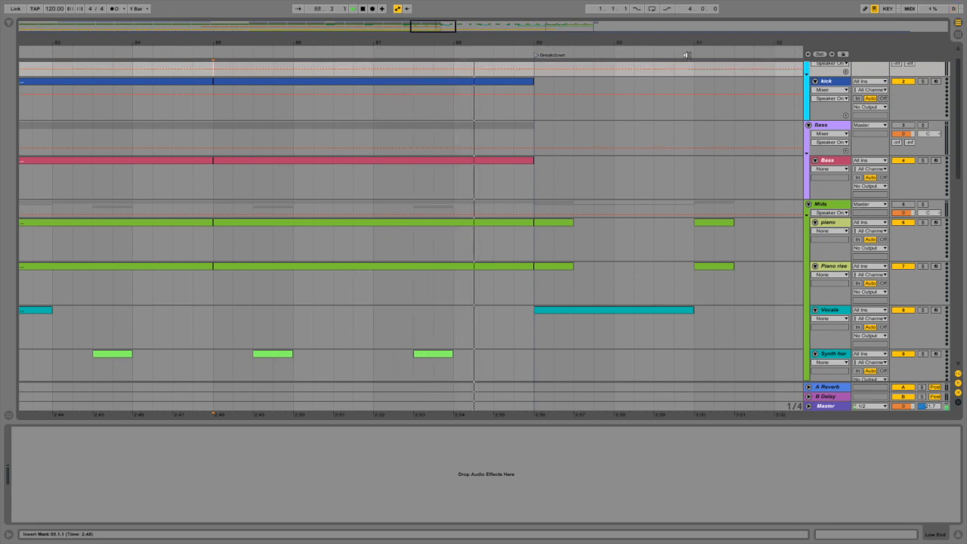
- Examine the High Mids and Highs tracks from the Breakdown locator through the Tension and Drop locators
drag(699, 38, 333, 28)
scroll(561, 301, down, 3)
scroll(559, 300, down, 10)
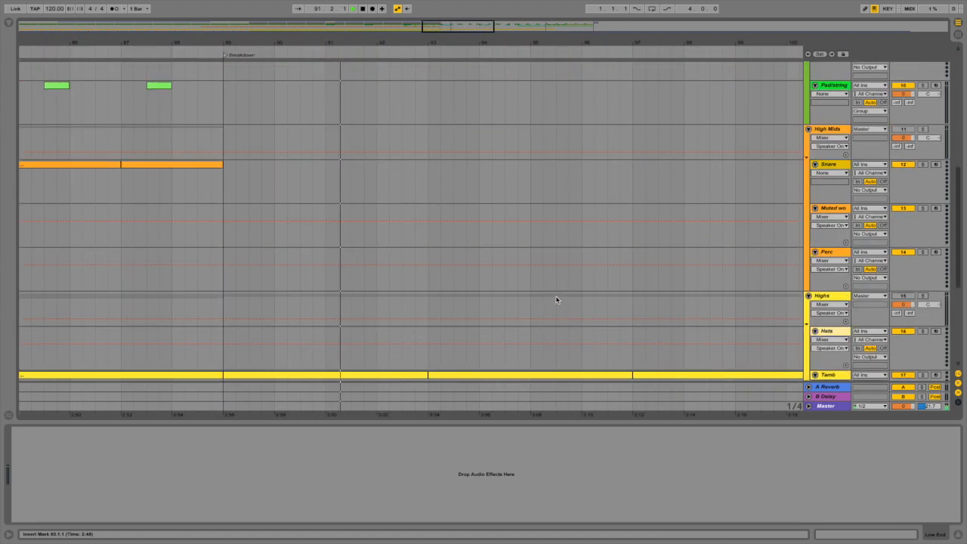
scroll(574, 306, right, 2)
drag(527, 40, 283, 28)
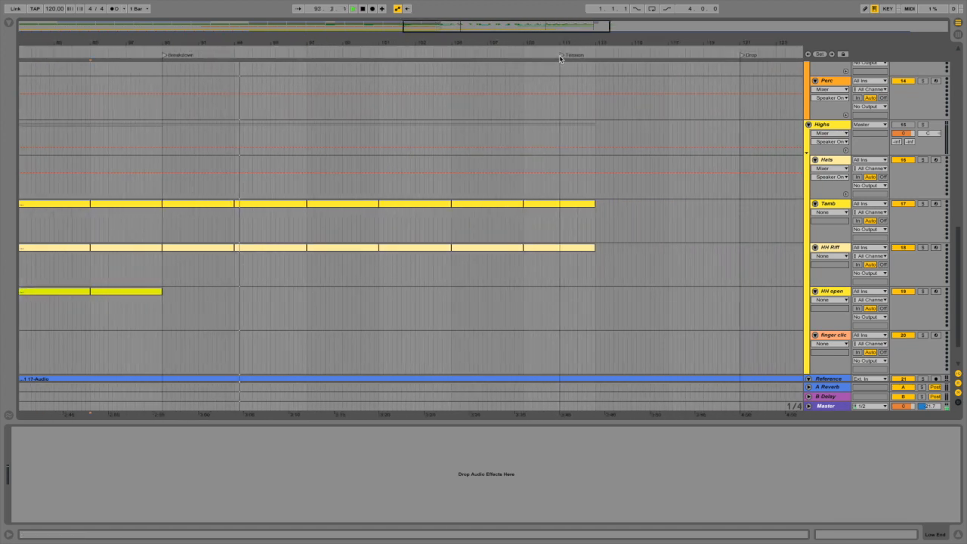
drag(568, 39, 484, 43)
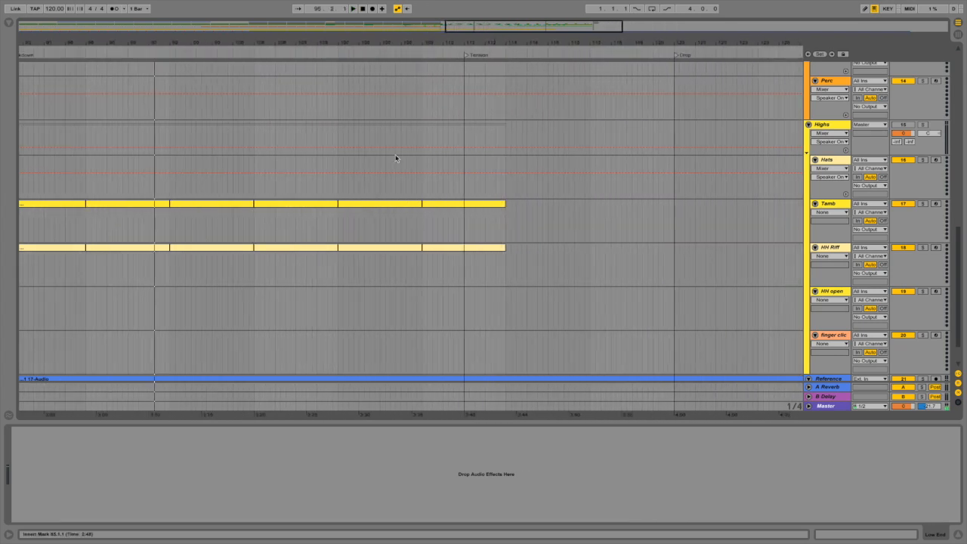
- Play the breakdown from bar 103 and examine the Pad/string clip from bar 105 to the Drop locator
click(312, 65)
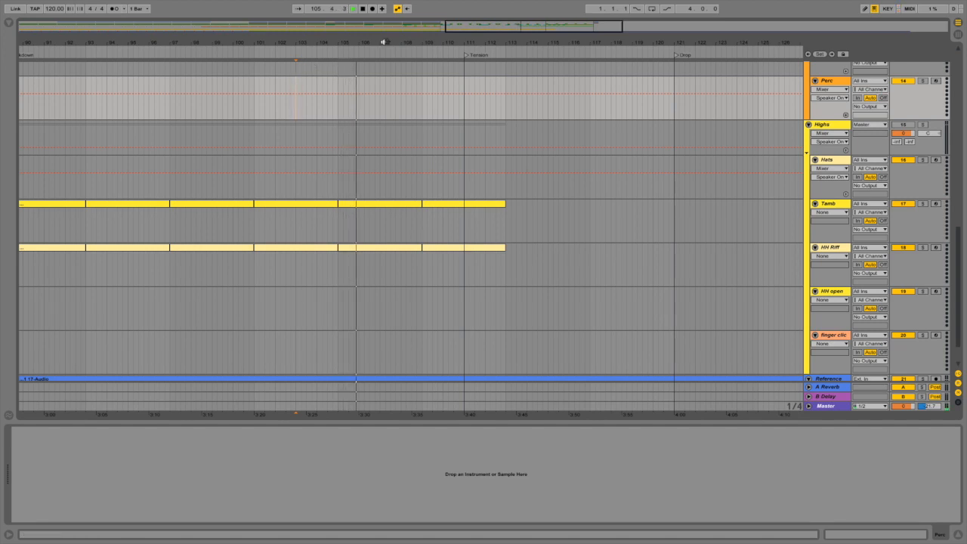
drag(417, 42, 209, 39)
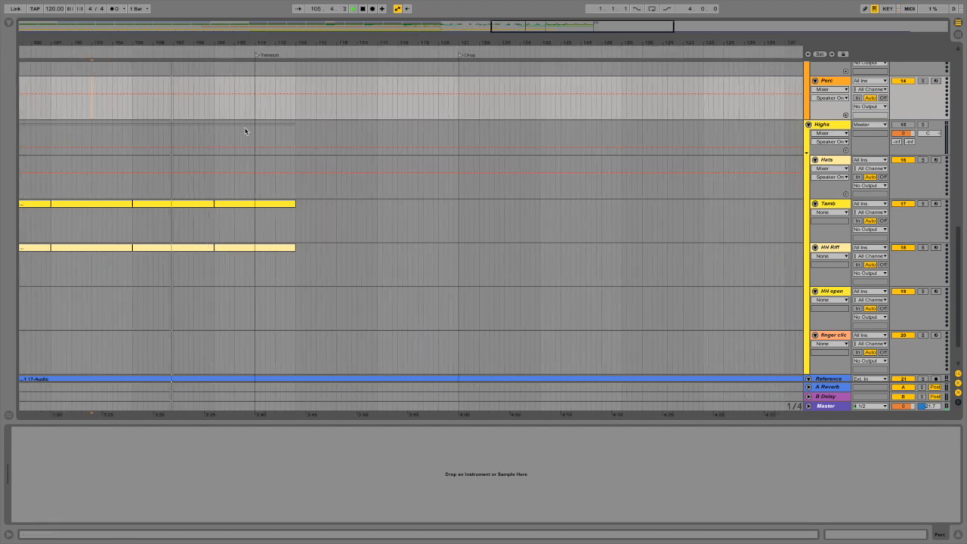
scroll(302, 197, down, 1)
scroll(303, 197, up, 2)
scroll(303, 196, up, 8)
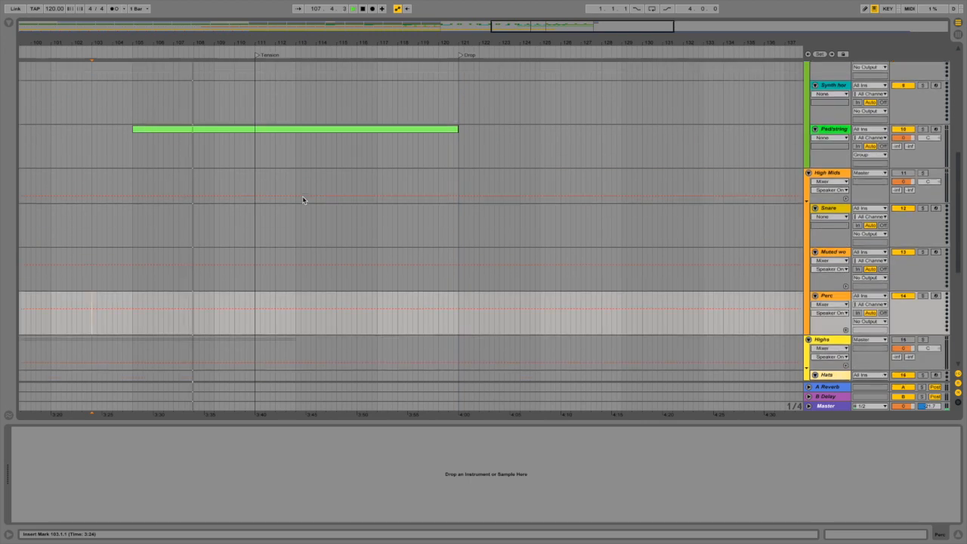
mouse_move(268, 37)
mouse_down()
mouse_move(305, 66)
mouse_move(410, 64)
mouse_up()
click(200, 258)
key(space)
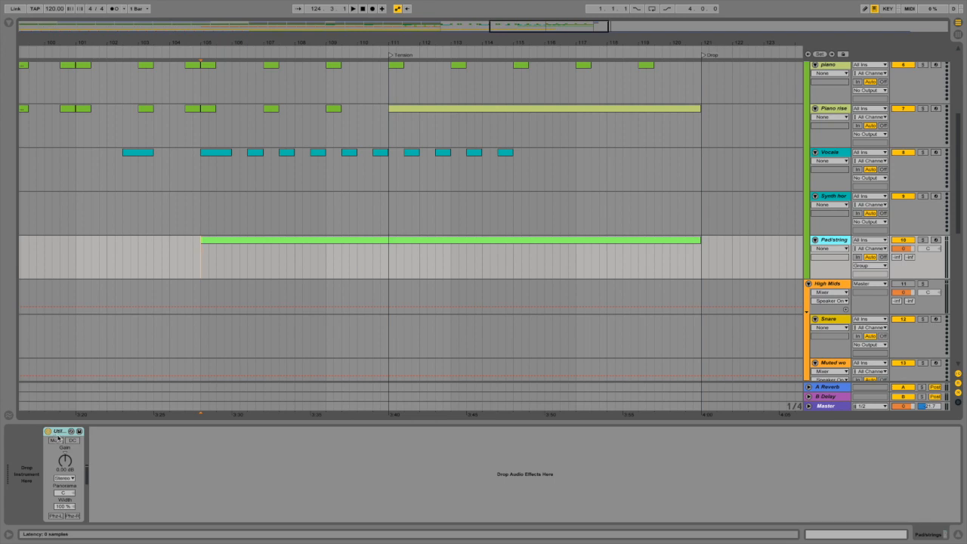
- Open the browser and search the audio effects for util
click(59, 434)
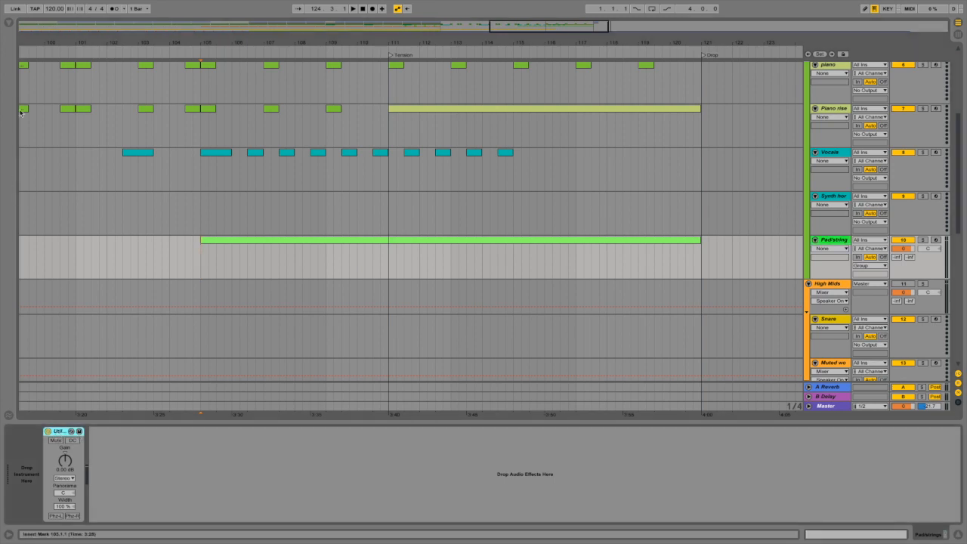
click(7, 23)
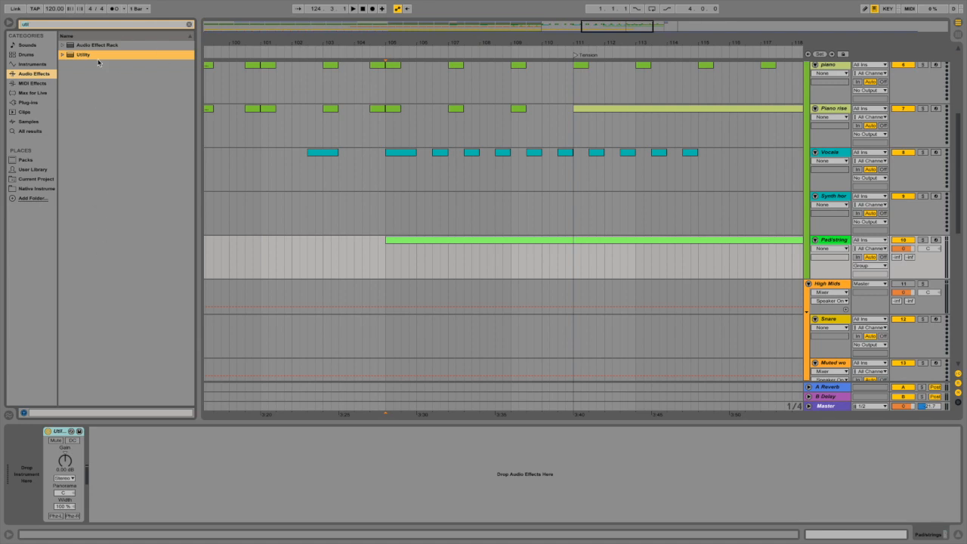
click(36, 28)
text(util)
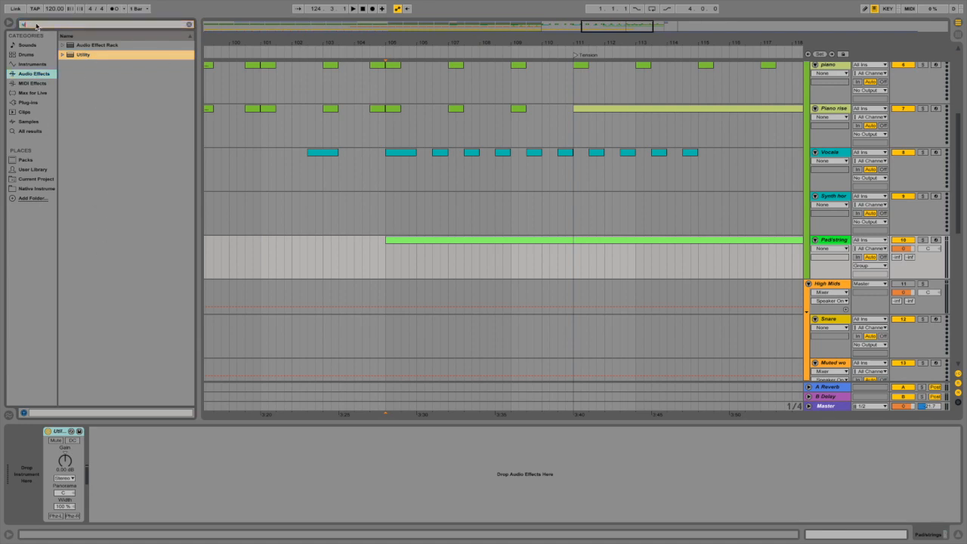
click(91, 56)
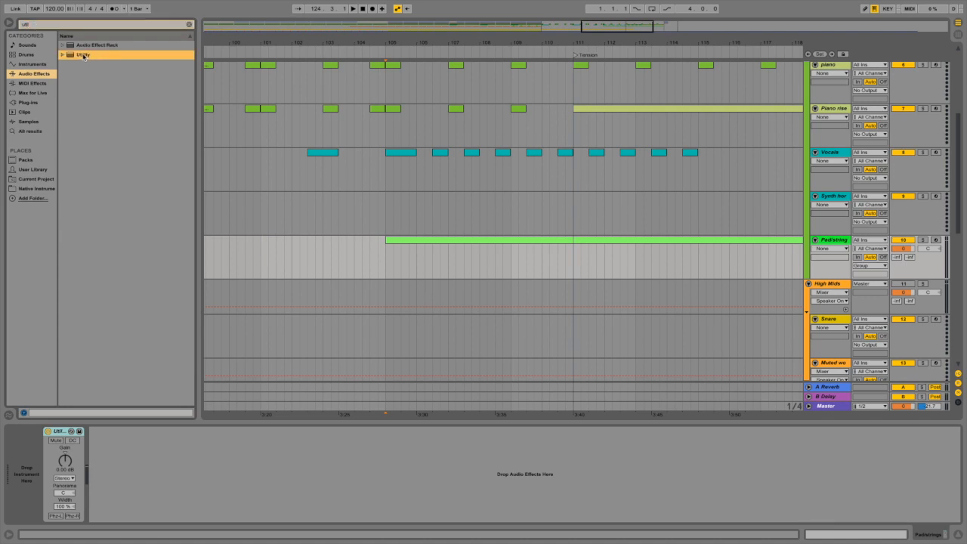
drag(140, 327, 174, 444)
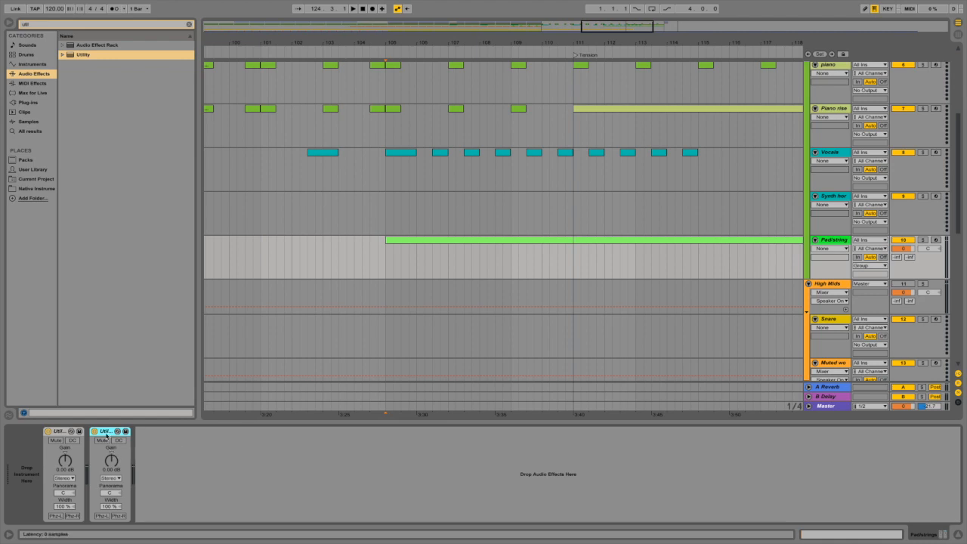
key(Delete)
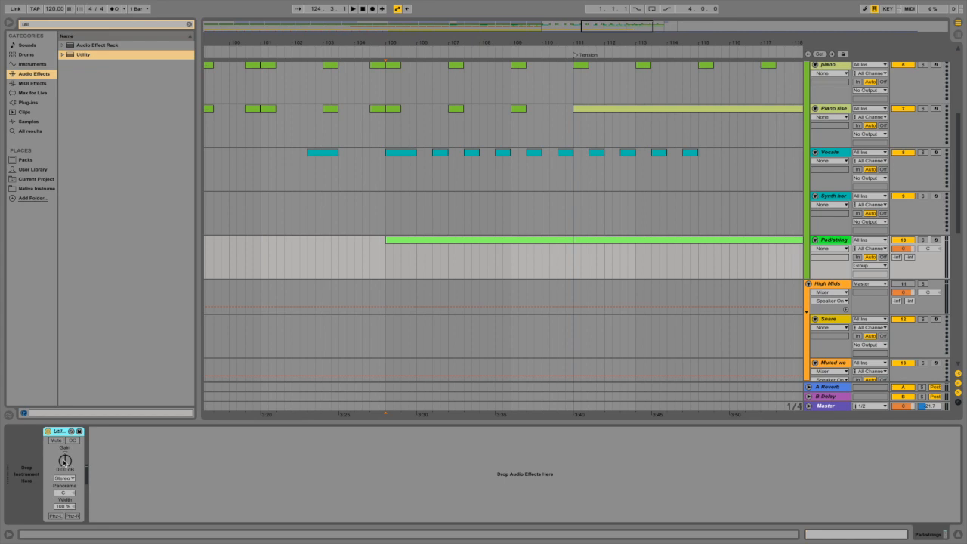
- Show the Pad/string track's Utility Gain automation in its own lane and lower it to -35 dB with a breakpoint at bar 105
click(65, 460)
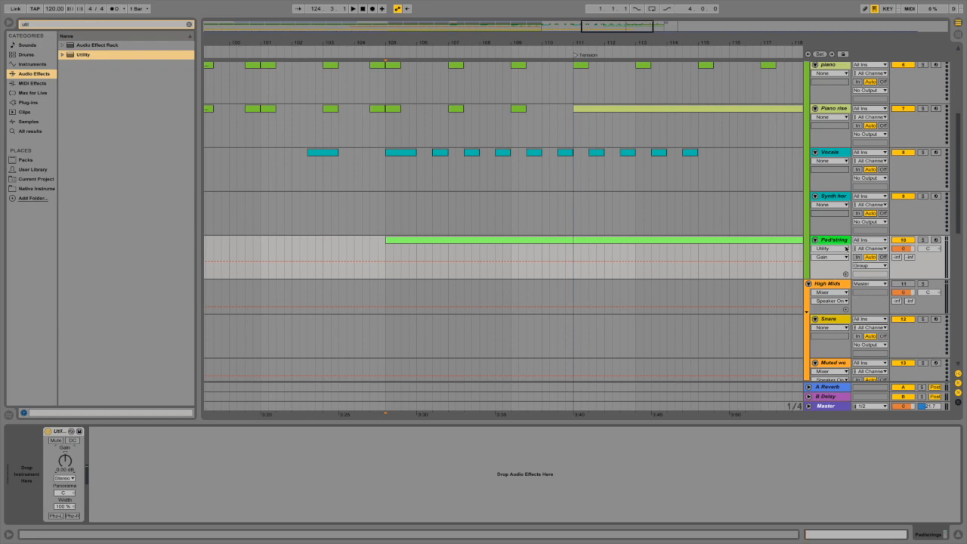
click(846, 275)
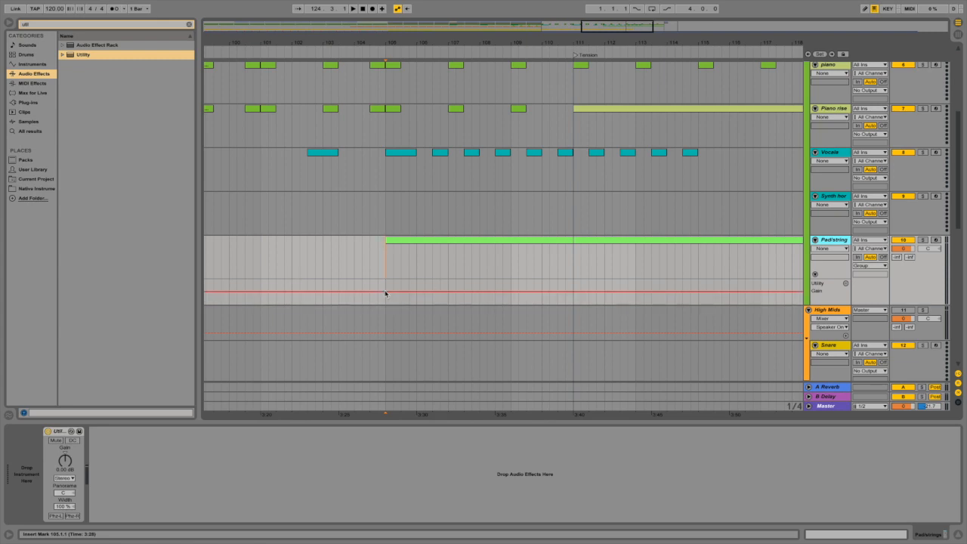
mouse_move(388, 296)
mouse_down()
mouse_move(387, 305)
mouse_move(388, 292)
mouse_up()
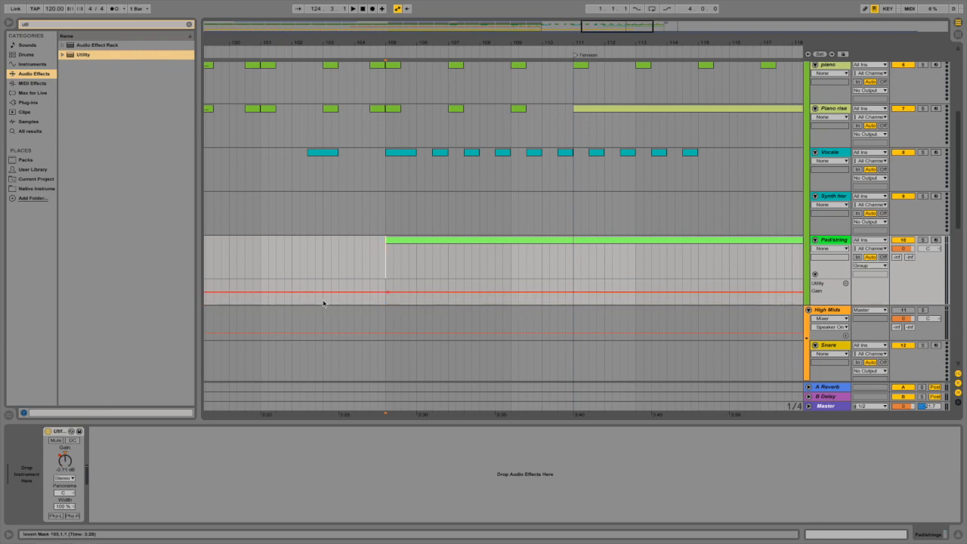
drag(389, 293, 394, 303)
click(417, 304)
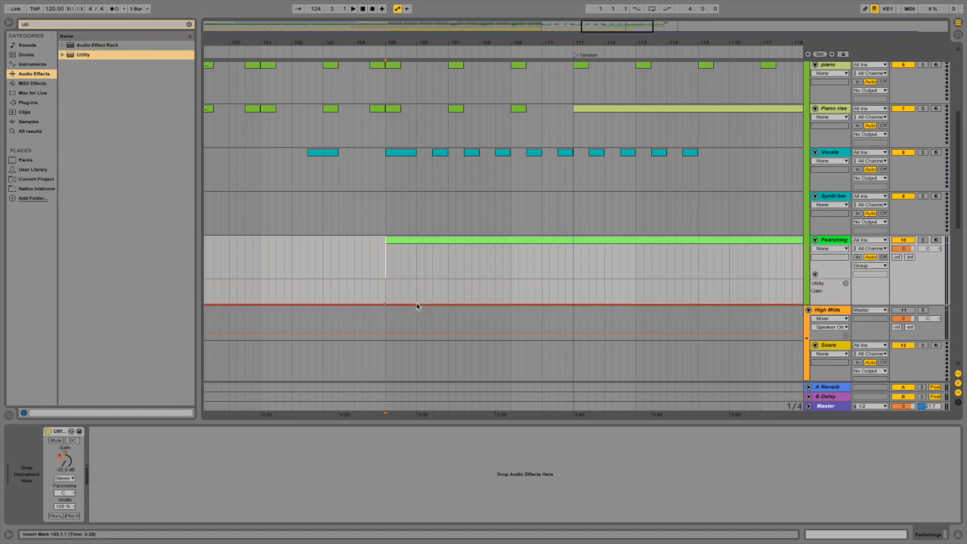
click(448, 303)
click(478, 304)
drag(478, 304, 478, 288)
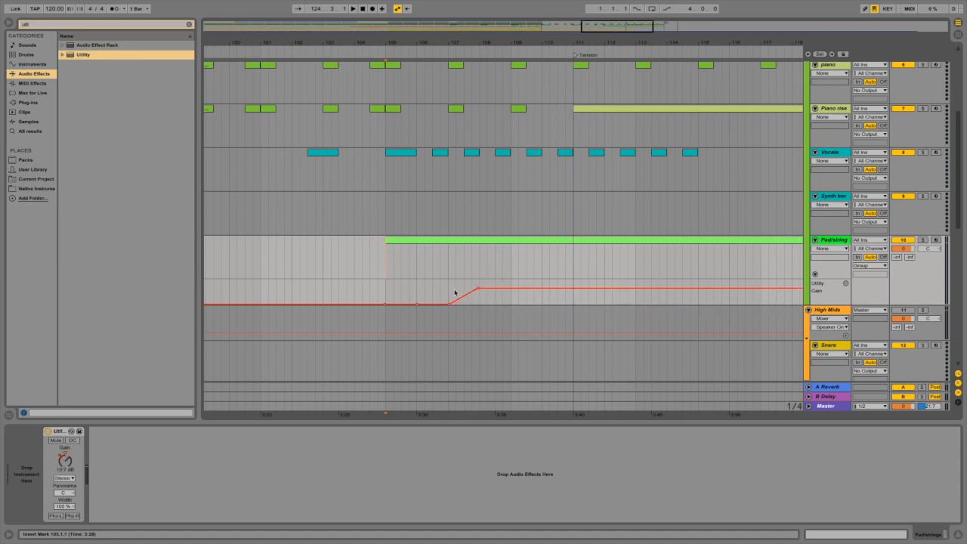
mouse_move(416, 304)
mouse_down()
mouse_move(417, 283)
mouse_move(416, 304)
mouse_up()
click(449, 304)
click(478, 290)
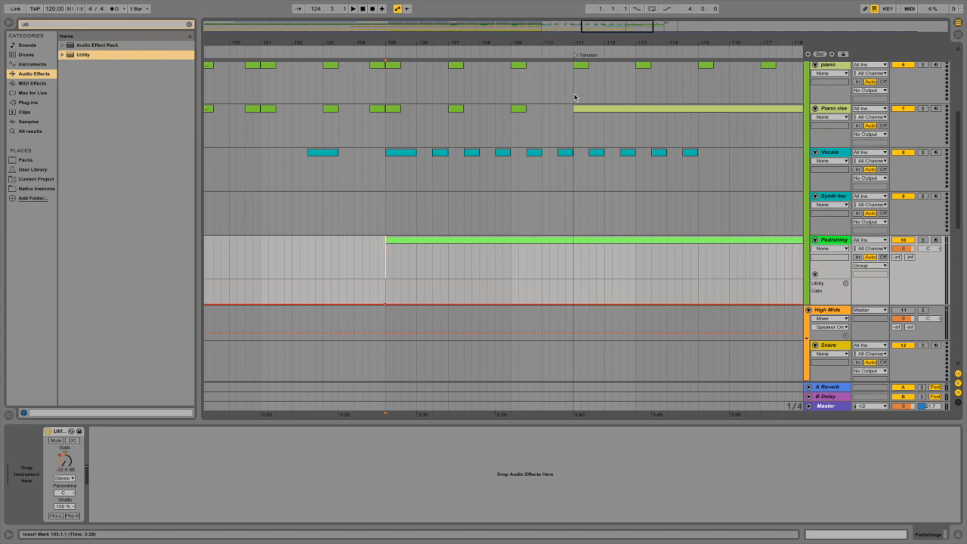
- Add a Gain breakpoint at the Drop locator on Pad/string and raise it to about 0.71 dB, forming a gradual rise from bar 105
drag(647, 43, 670, 43)
drag(459, 43, 407, 29)
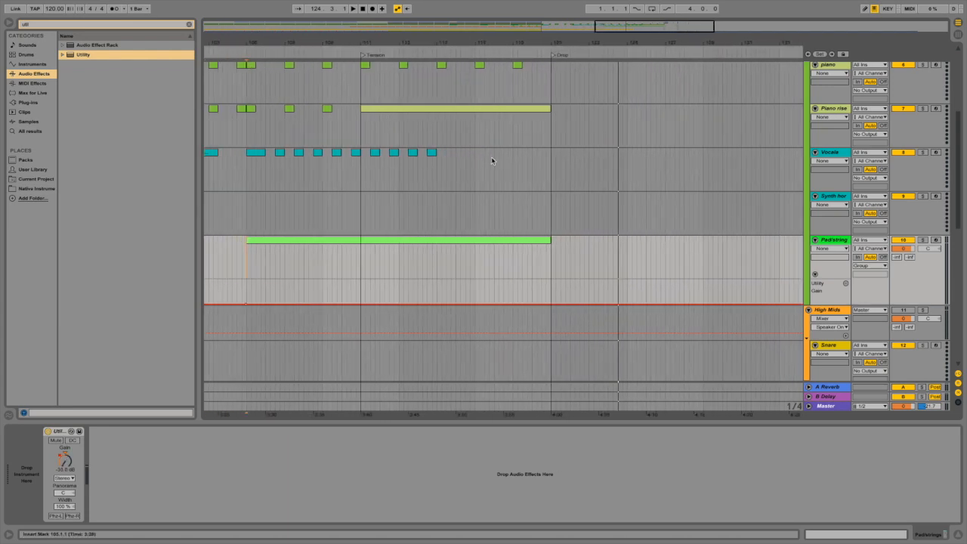
drag(550, 304, 551, 292)
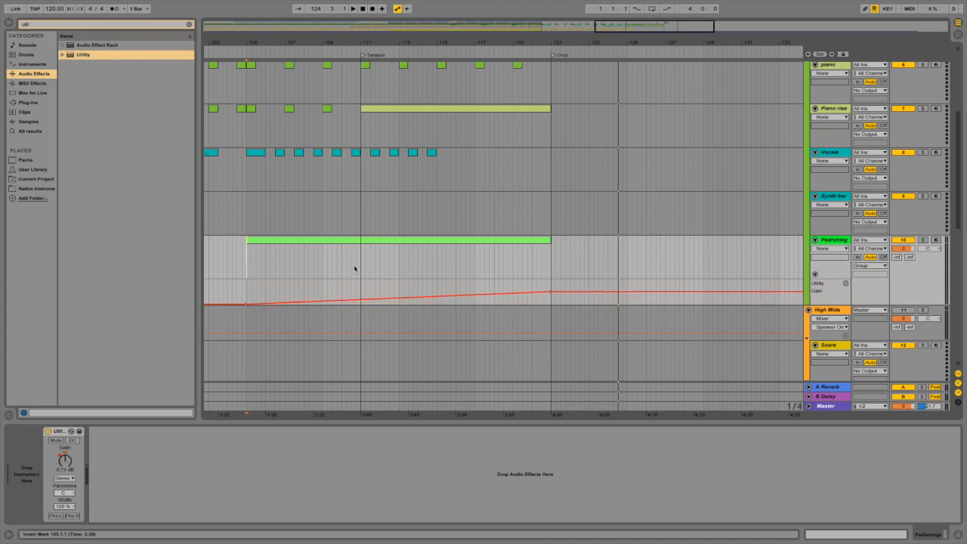
click(261, 304)
- Add a Utility to the Piano rise track and show its Gain automation in a separate lane
click(396, 112)
click(841, 109)
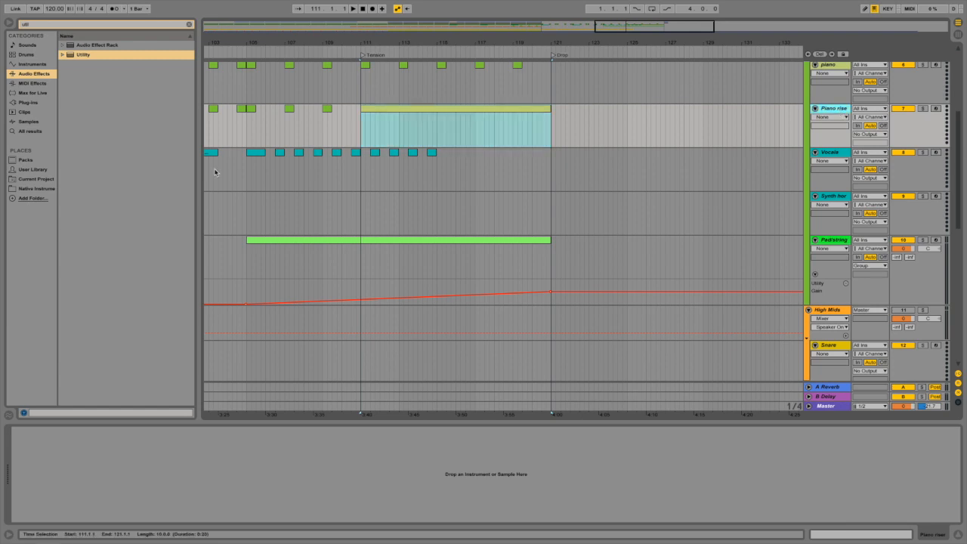
drag(72, 57, 79, 468)
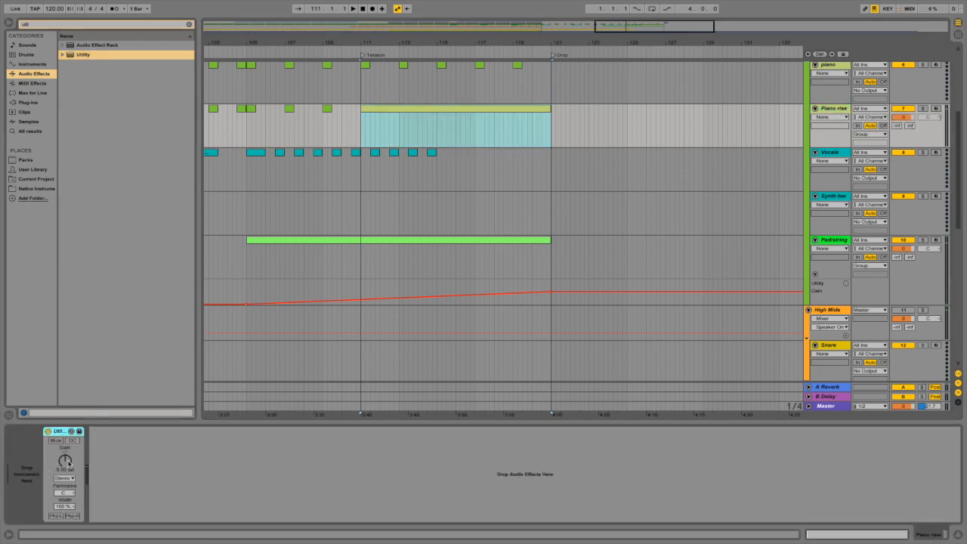
click(66, 459)
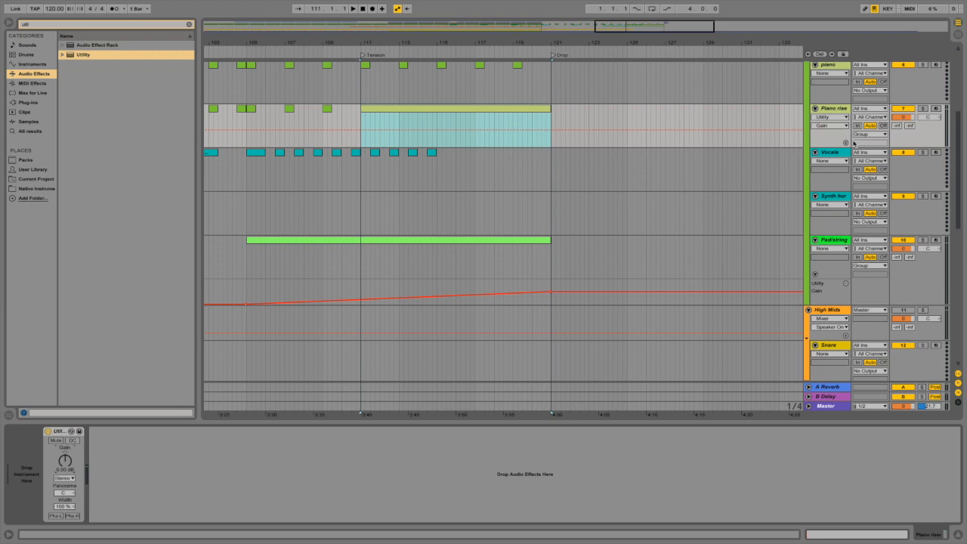
click(846, 144)
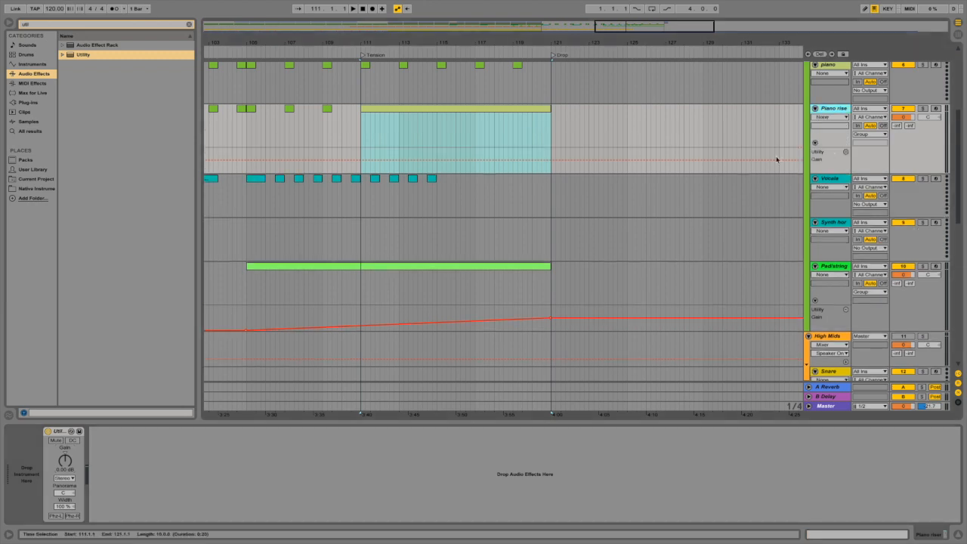
- Draw a rising Gain ramp on Piano rise from minimum level at the Tension locator to about 0 dB at the Drop locator
drag(361, 161, 550, 164)
click(344, 157)
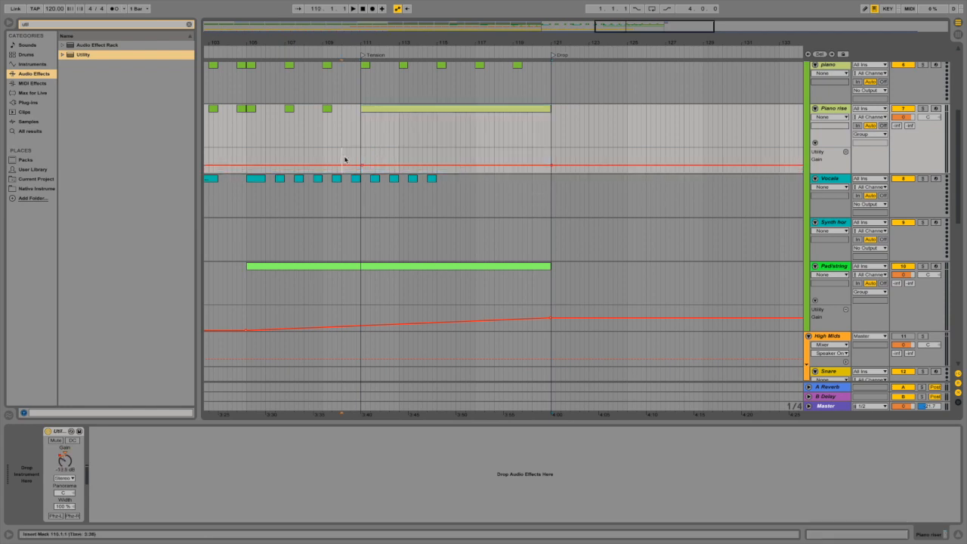
drag(363, 166, 363, 173)
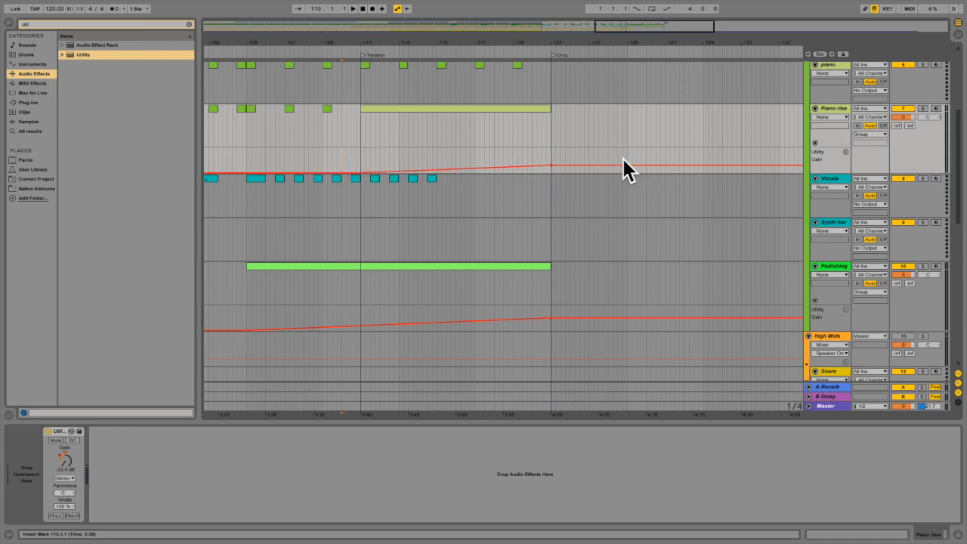
mouse_move(552, 165)
mouse_down()
mouse_move(551, 150)
mouse_move(550, 163)
mouse_up()
click(545, 159)
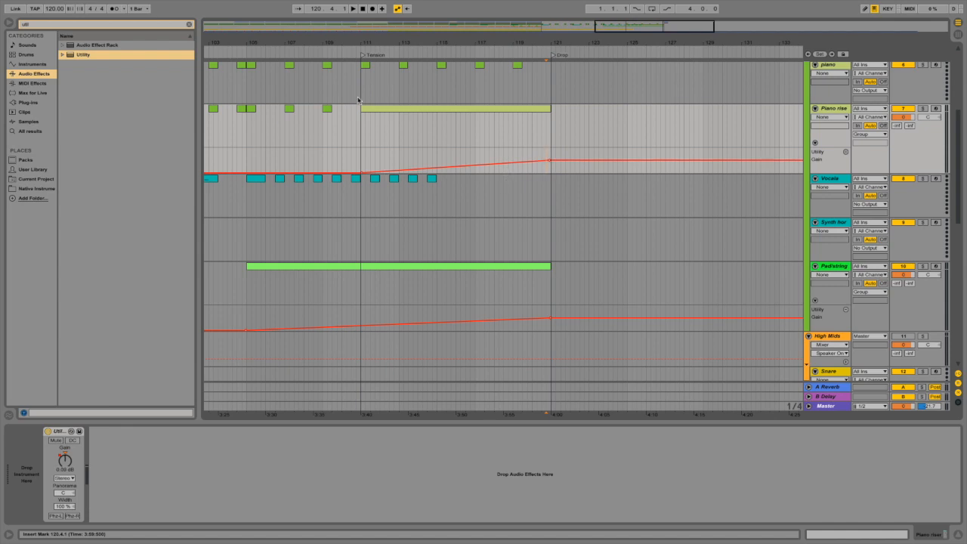
- Play from bar 109 through to the Drop and watch the Utility Gain automation on the Piano rise and Pad/string tracks
click(327, 204)
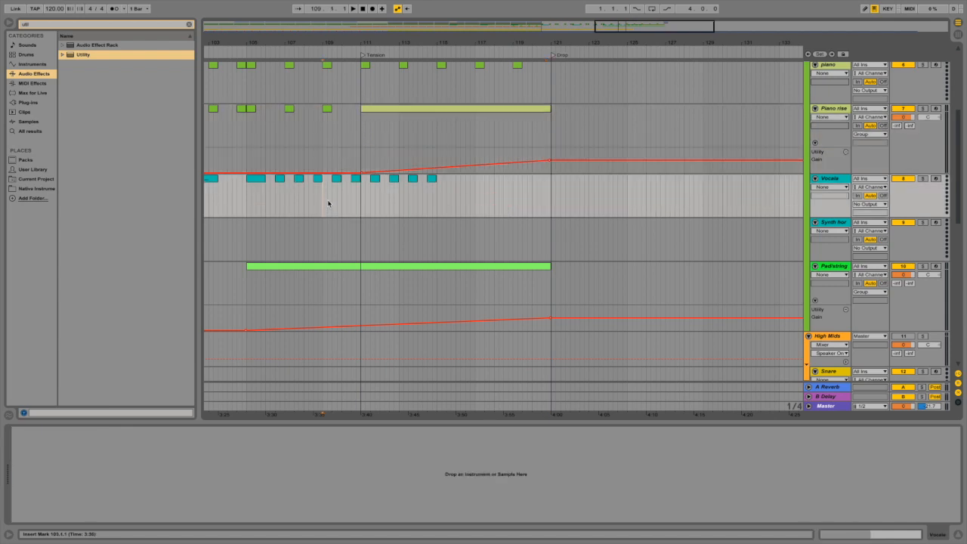
key(space)
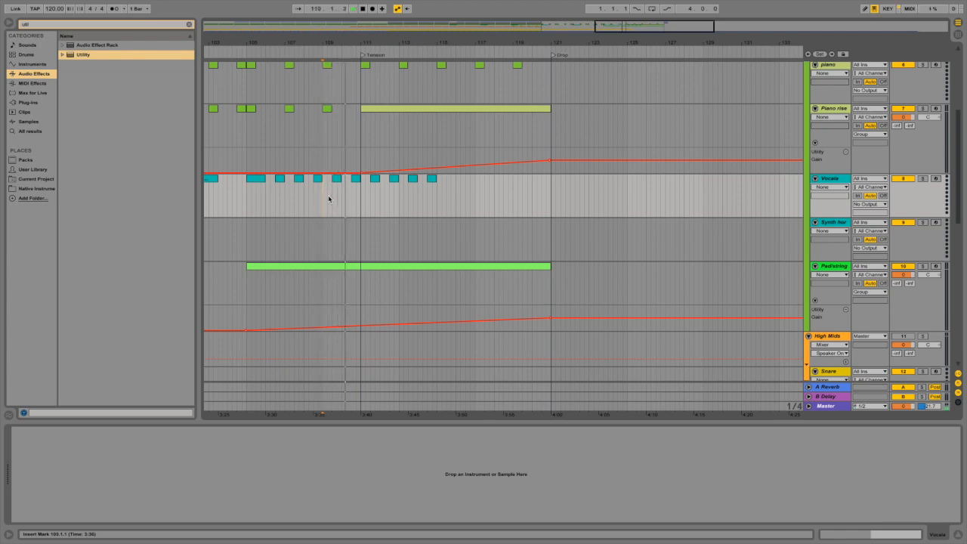
click(830, 109)
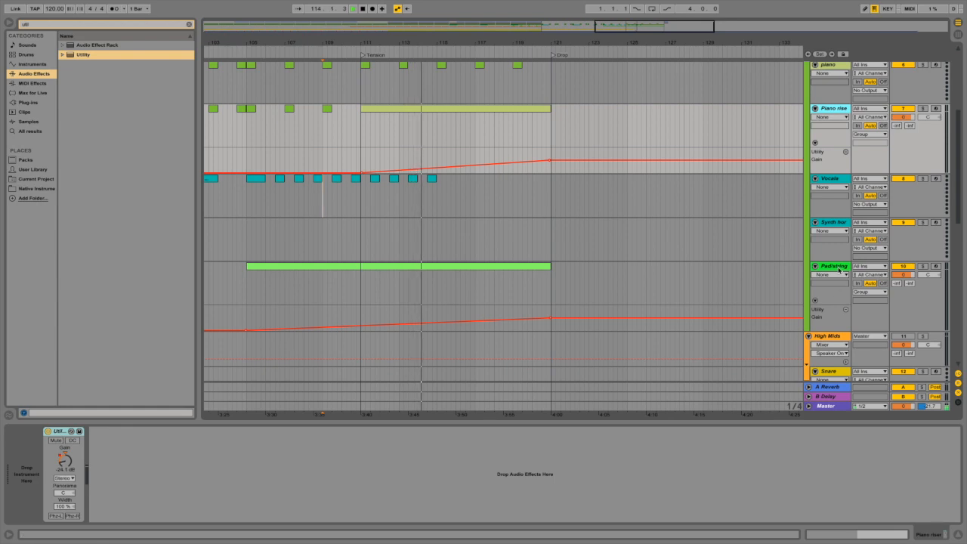
click(521, 316)
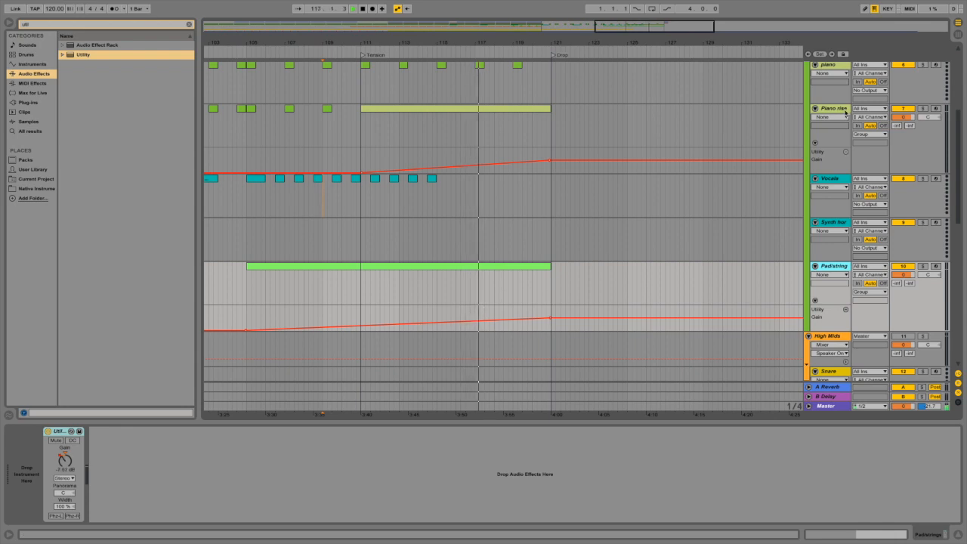
click(837, 136)
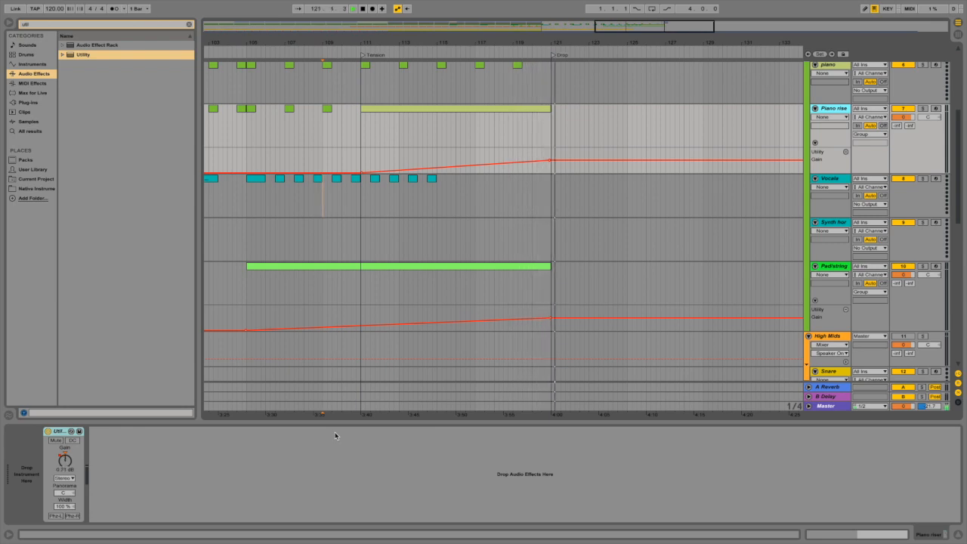
- Examine the Gain automation lanes of Piano rise, Vocals and Pad/string across the full arrangement
click(498, 132)
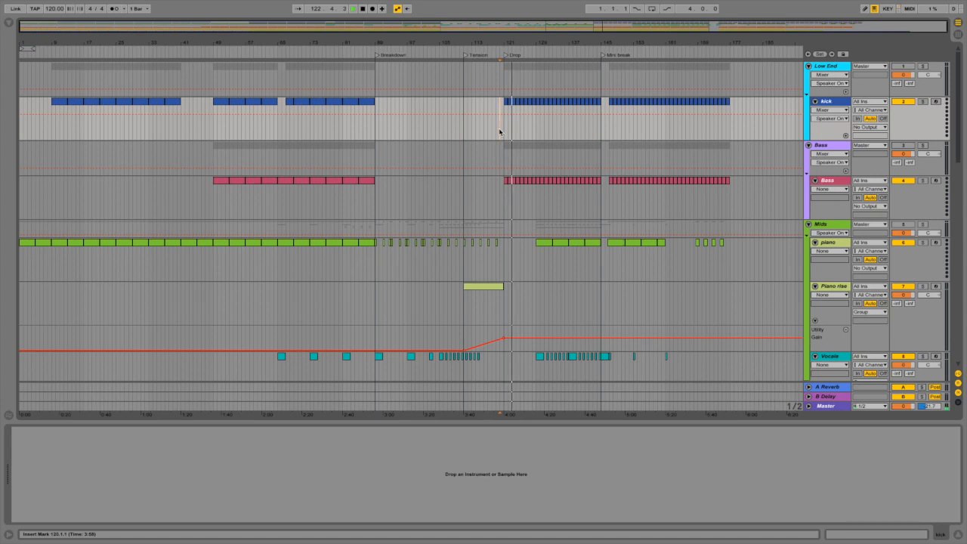
scroll(647, 237, down, 5)
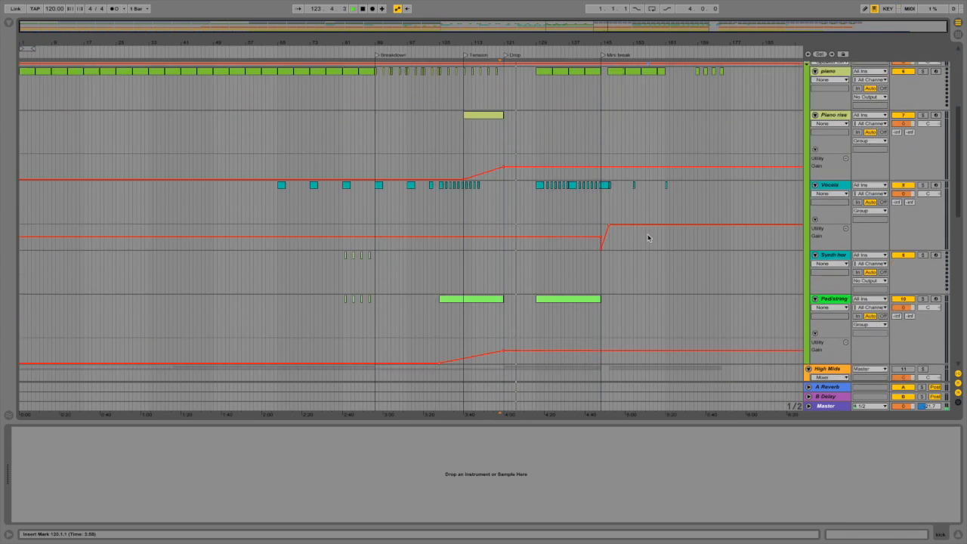
- Collapse the Low End, Bass, Mids, High Mids and Highs groups so only the Reference track stays expanded
scroll(647, 238, down, 10)
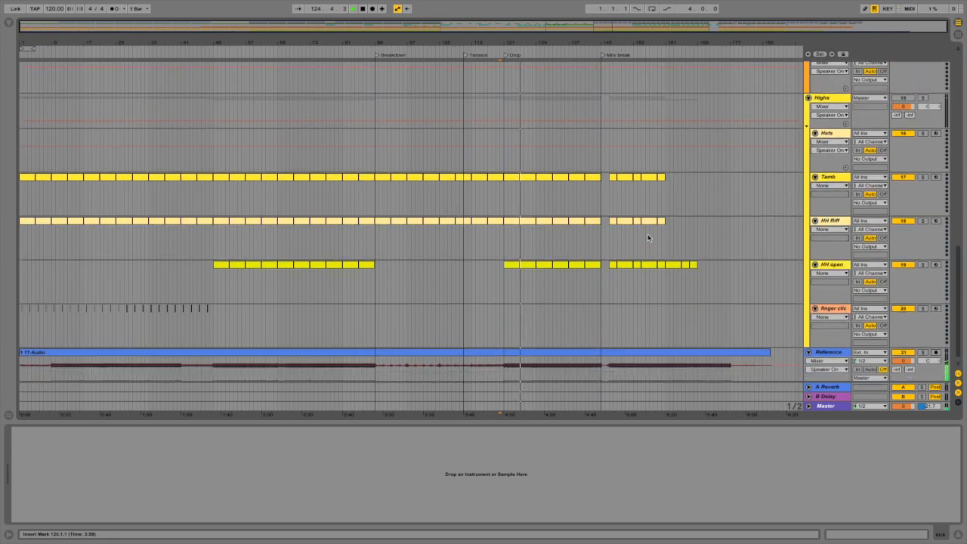
scroll(648, 238, down, 1)
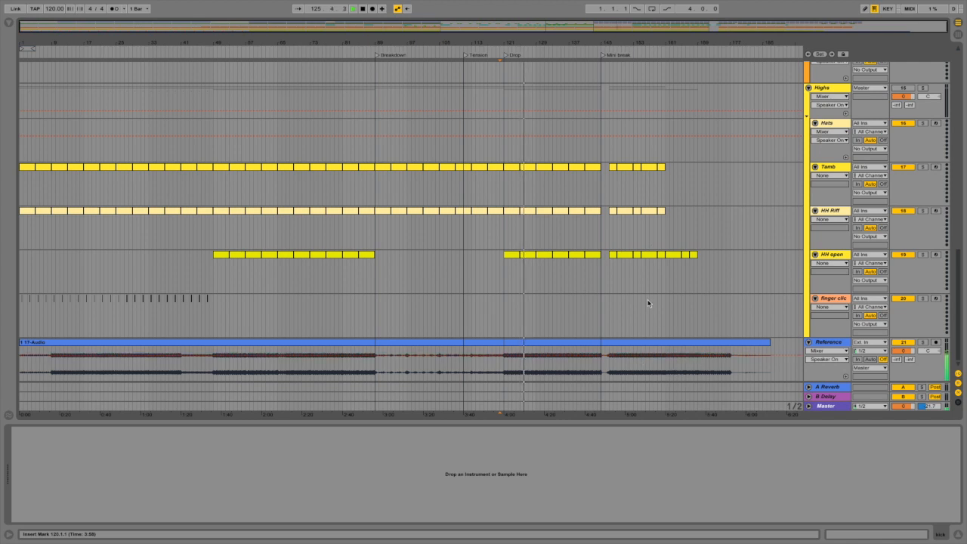
scroll(648, 303, up, 4)
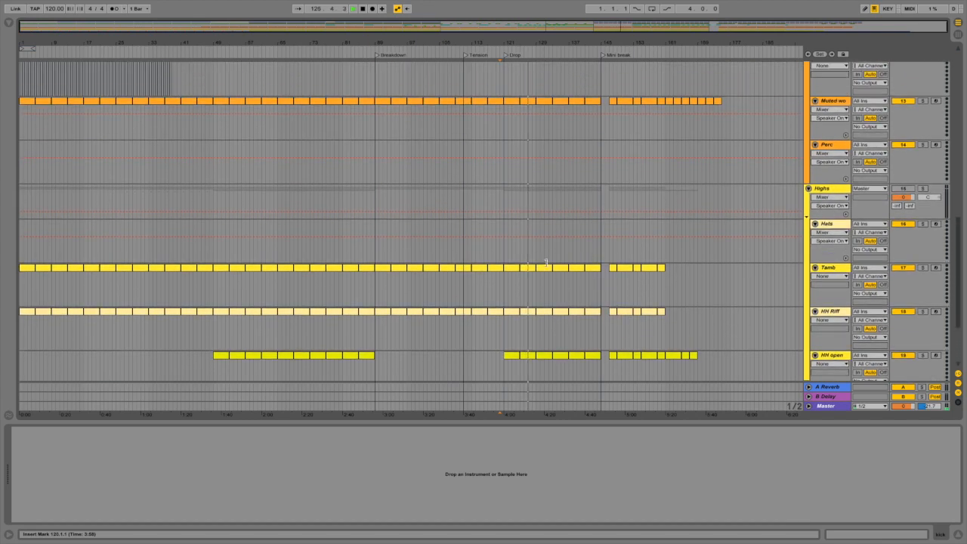
scroll(604, 241, up, 10)
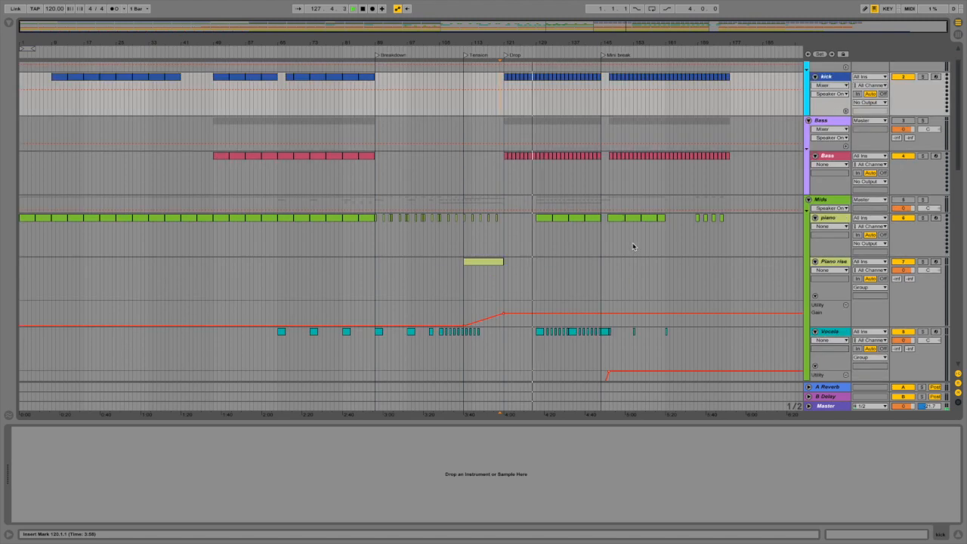
scroll(635, 248, up, 2)
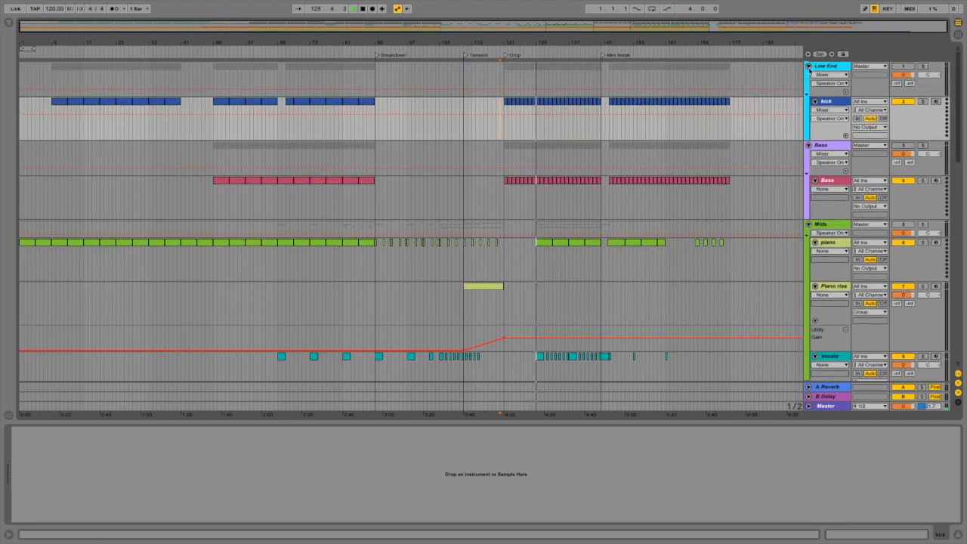
click(808, 67)
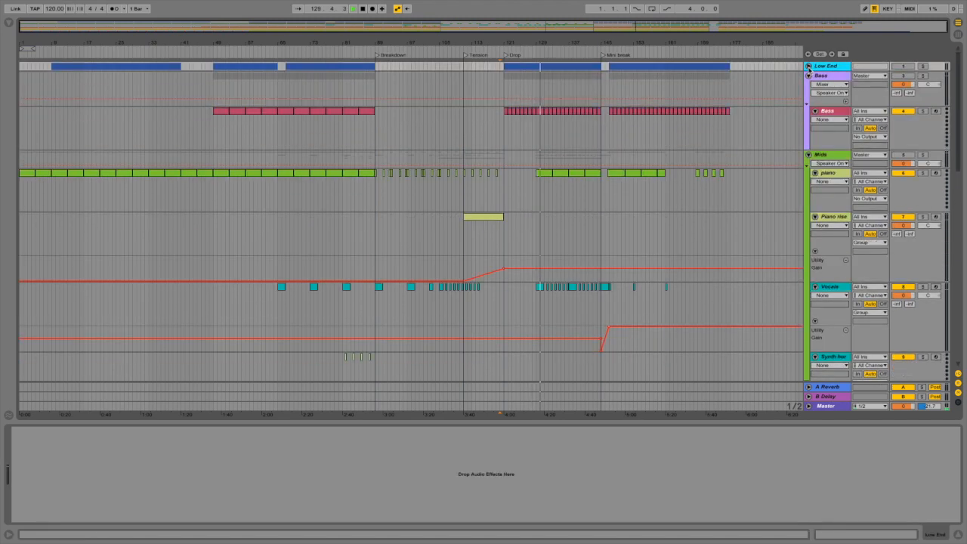
click(807, 76)
click(808, 84)
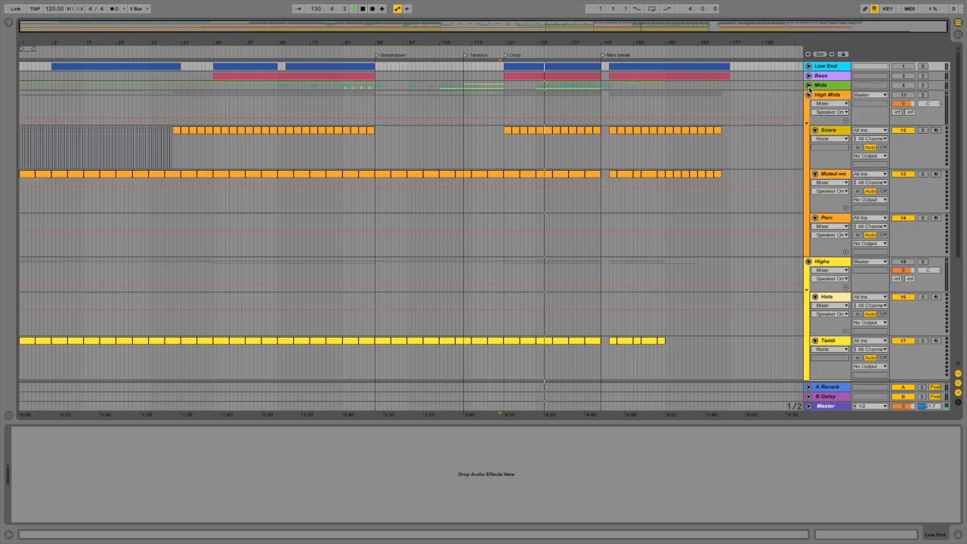
click(808, 95)
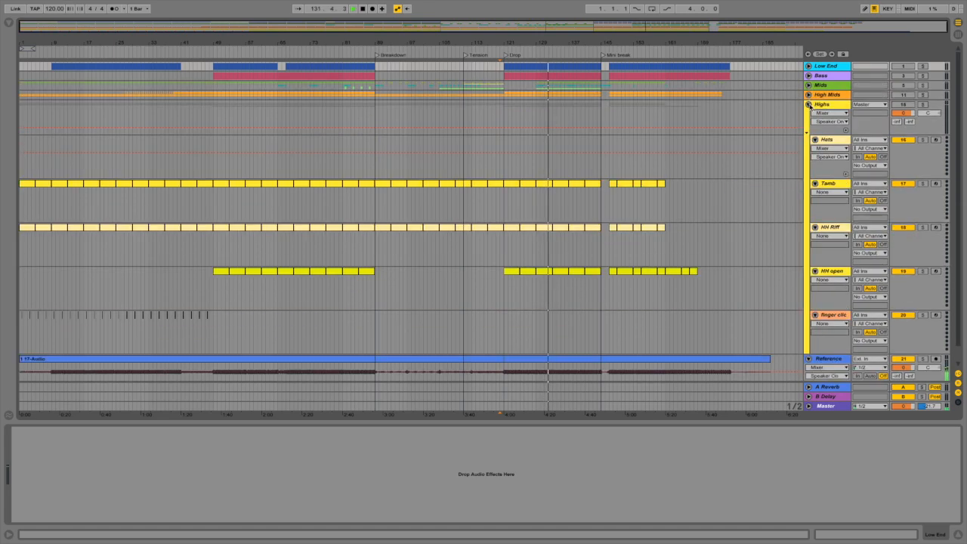
click(808, 104)
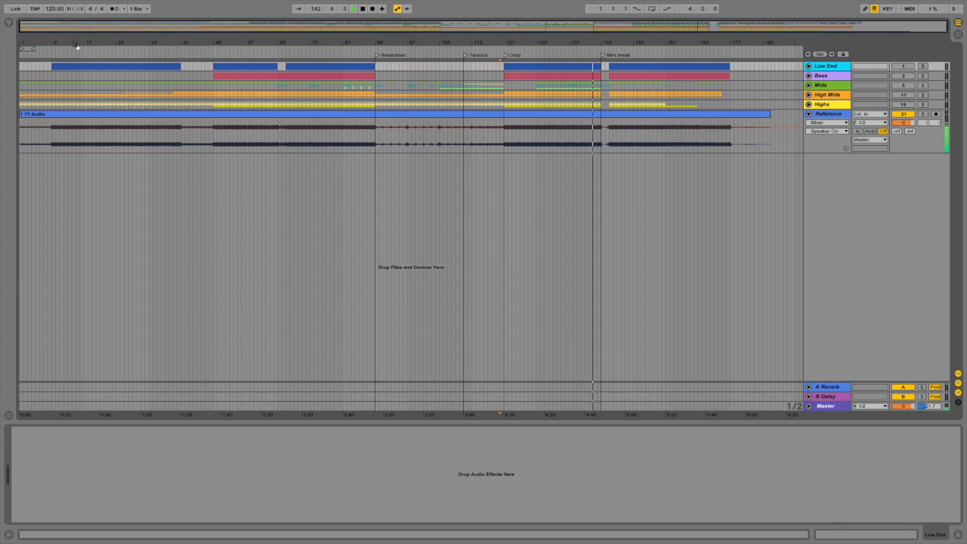
- Save the Live Set under the new name "UMR setting up a ghost arrangement 5"
mouse_move(11, 2)
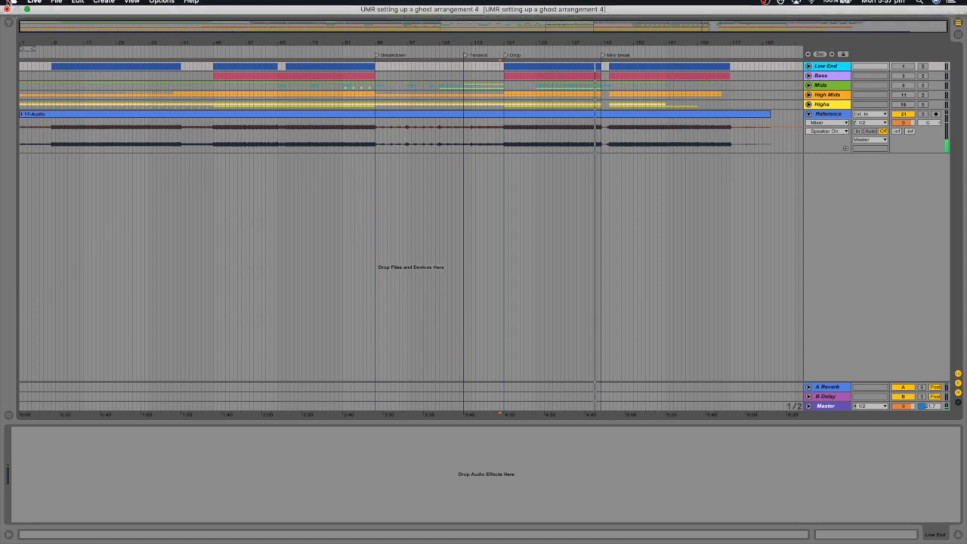
click(55, 6)
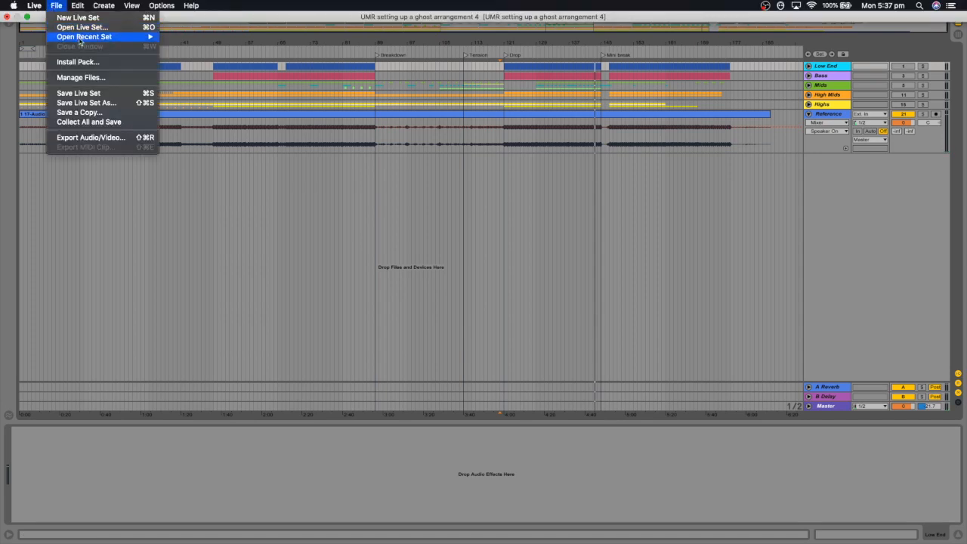
click(103, 103)
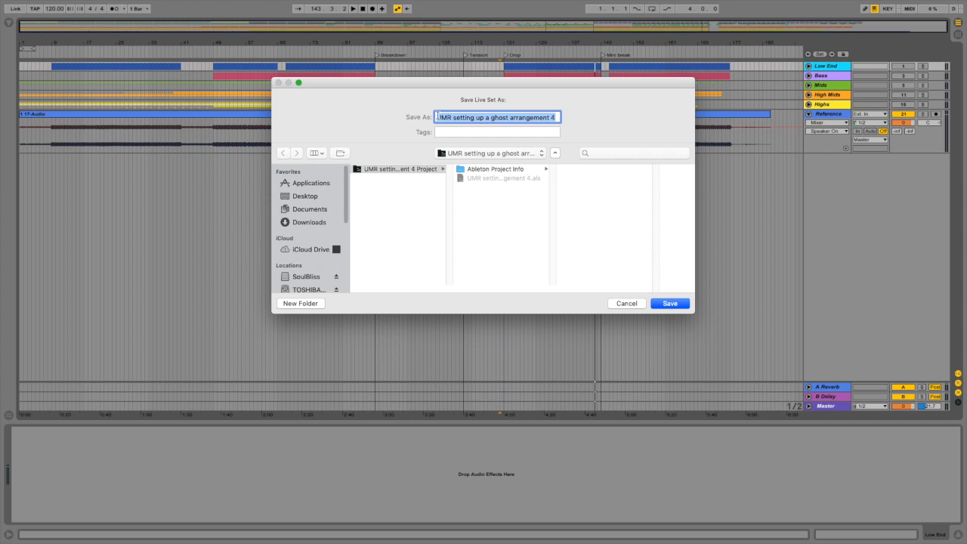
click(556, 117)
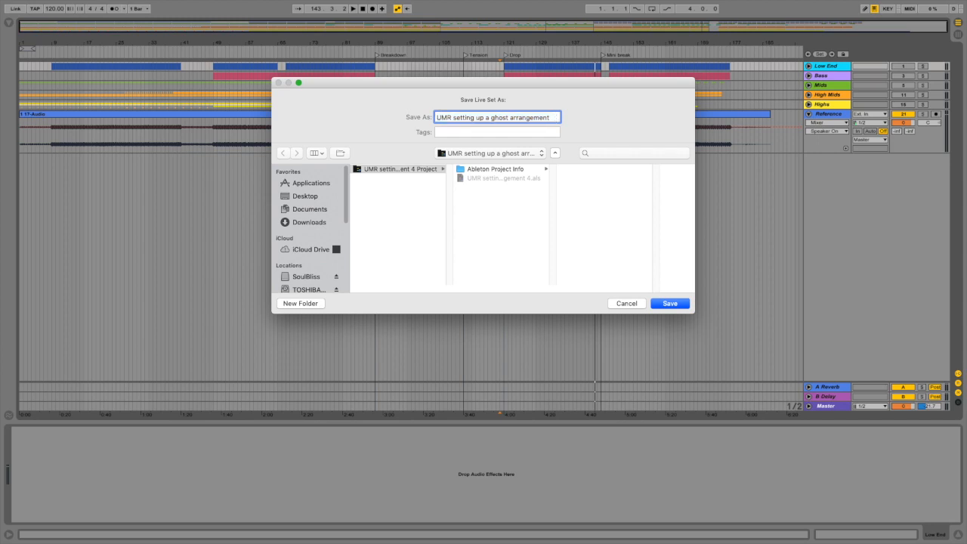
key(Return)
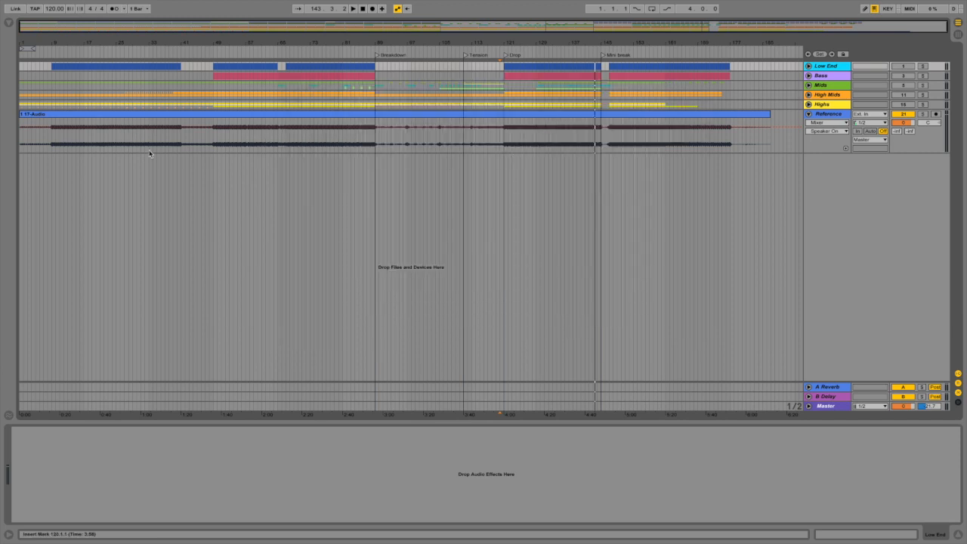
- Create a new Live Set from the default template and dismiss the missing plug-in notice
click(55, 5)
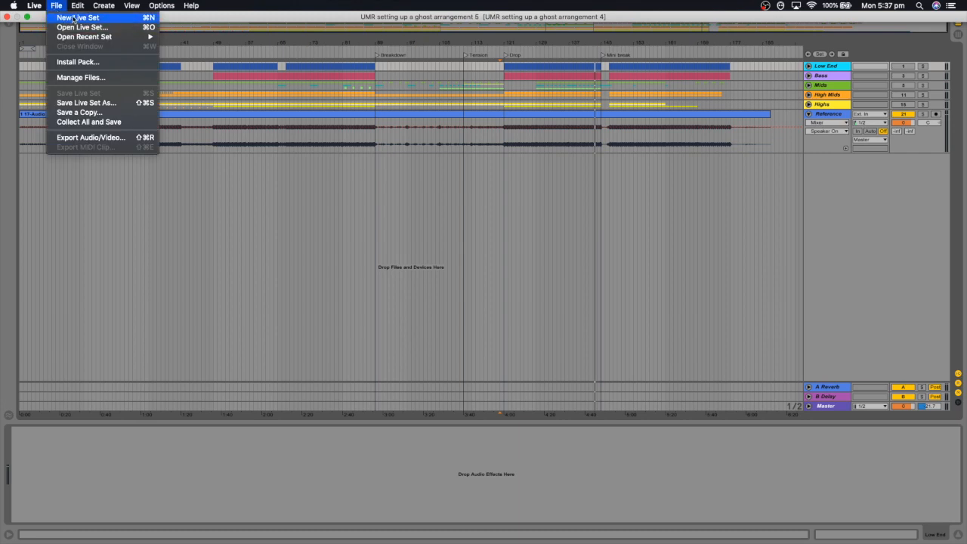
click(73, 18)
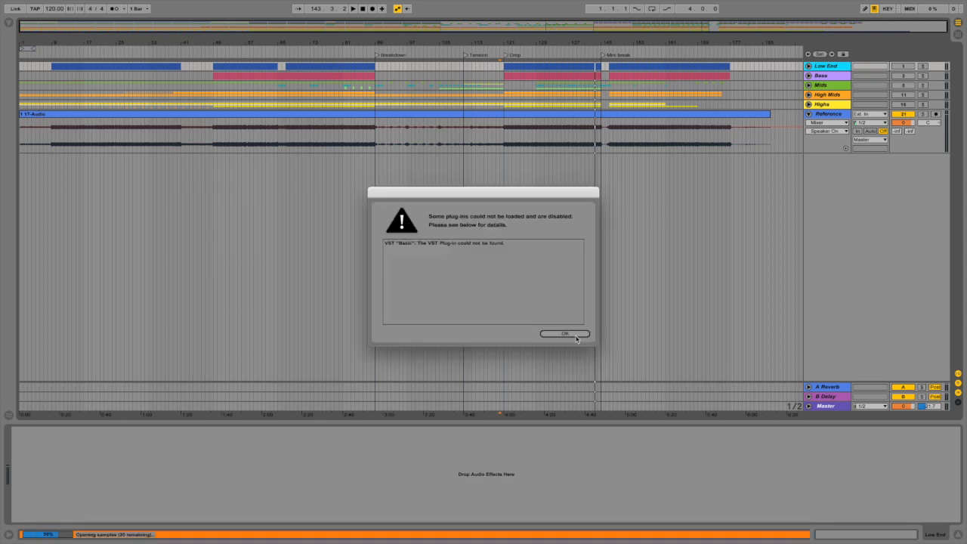
click(574, 334)
- Save the new Live Set as "New idea 1" in the same project folder as the ghost arrangement sets
mouse_move(82, 4)
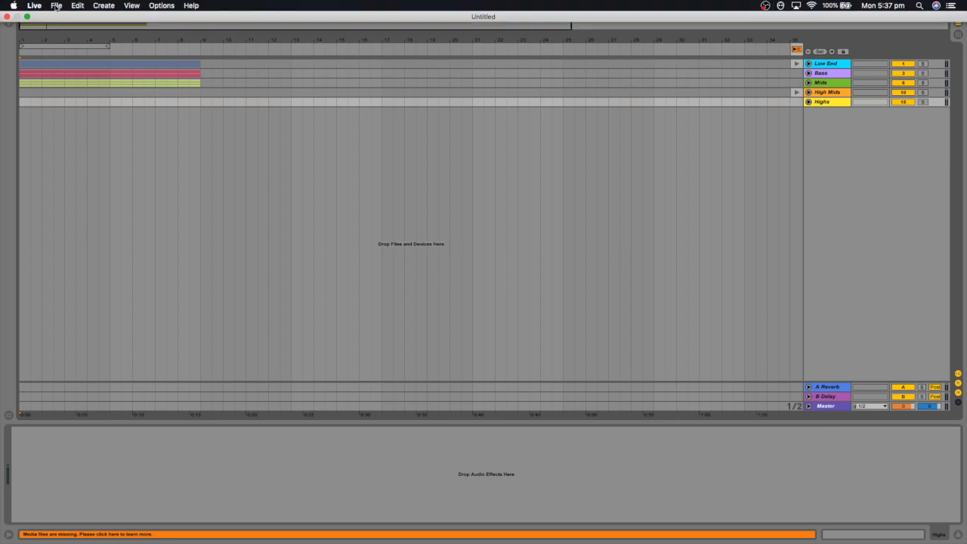
click(56, 6)
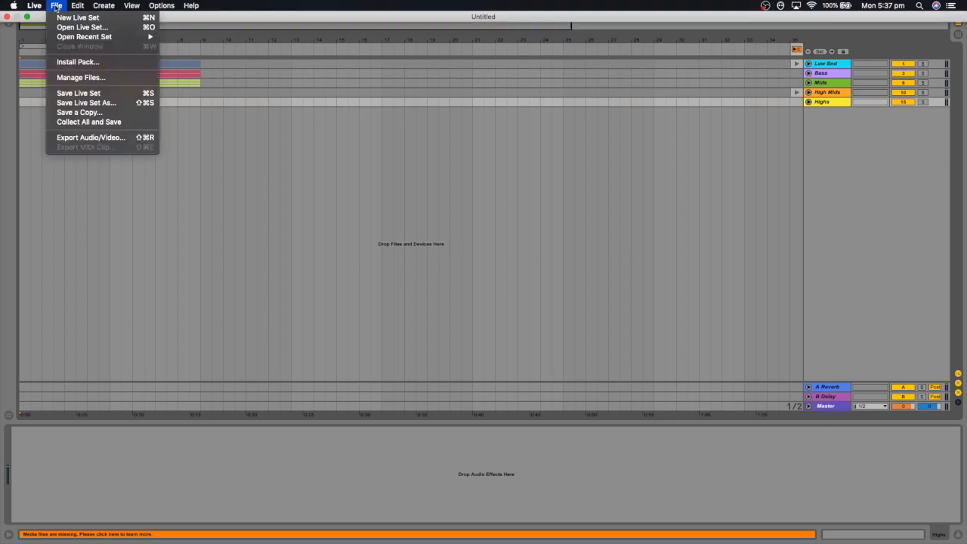
click(91, 103)
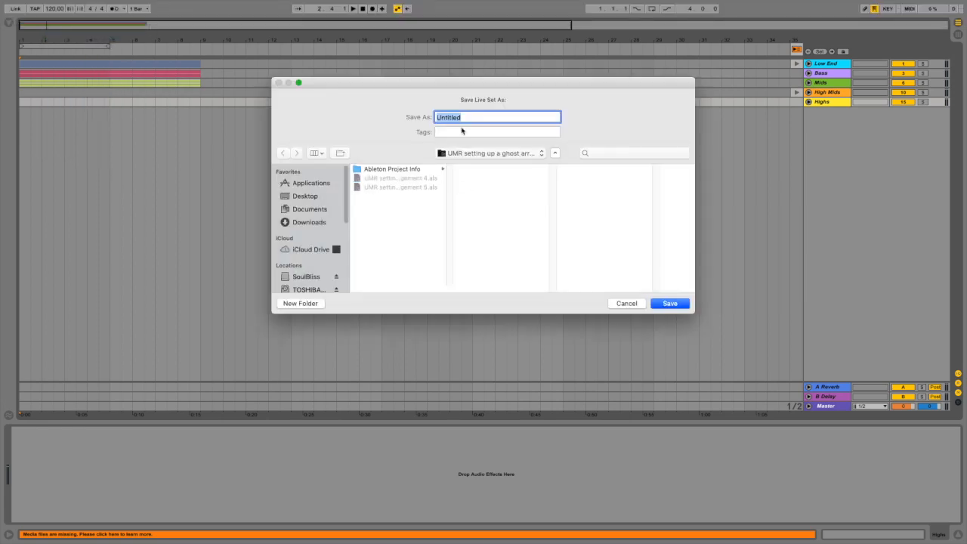
text(New idea 1)
click(674, 305)
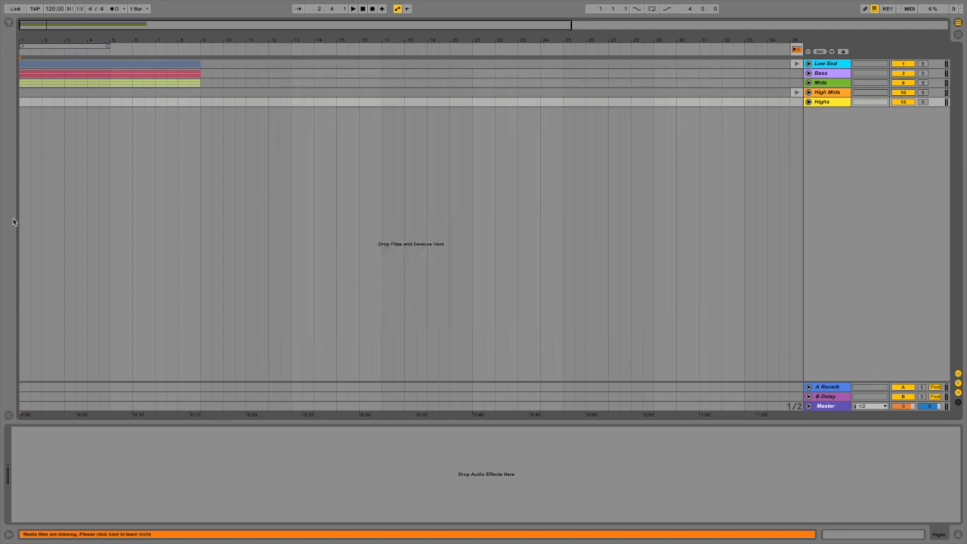
- Show the browser, clear its search text and list the sets in the Current Project
click(8, 25)
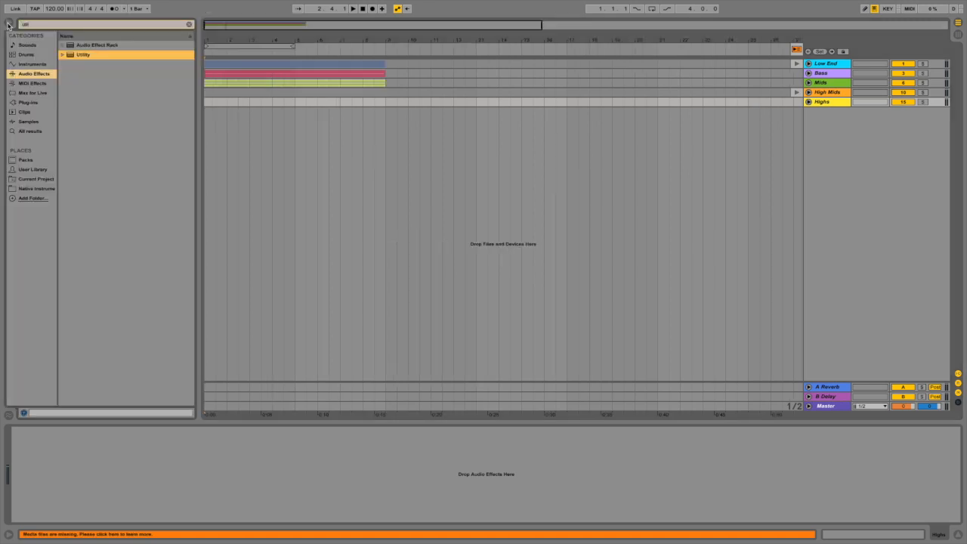
click(189, 25)
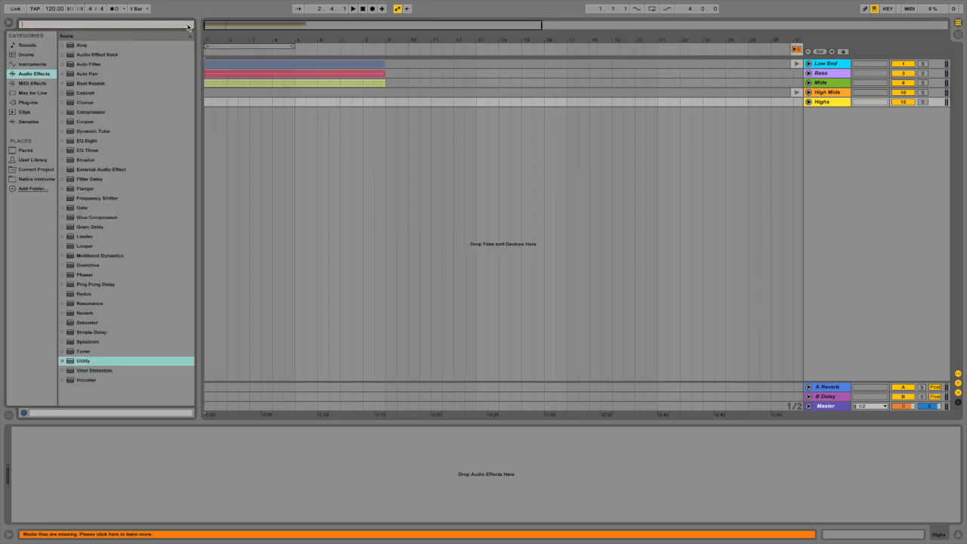
click(35, 170)
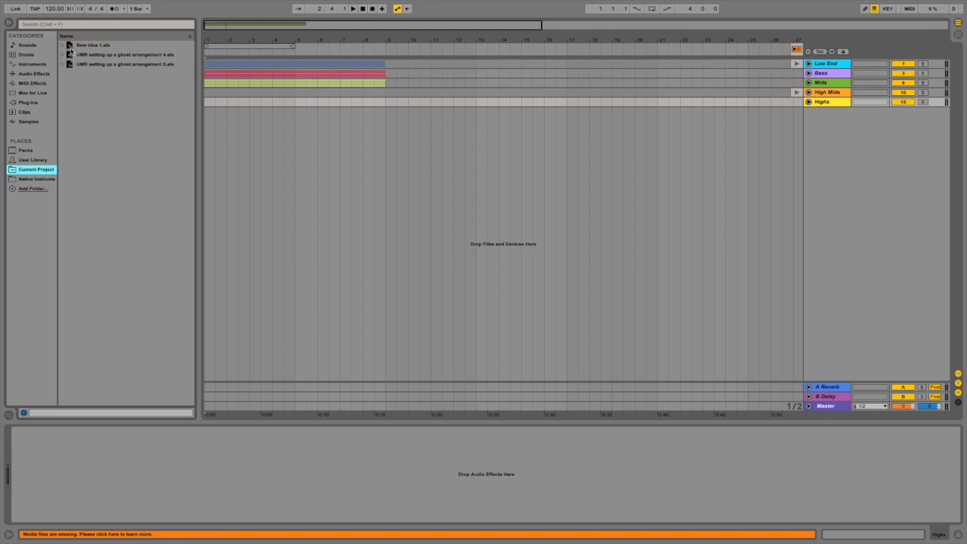
- Look at the tracks stored inside the ghost arrangement 4 and ghost arrangement 5 sets
click(62, 55)
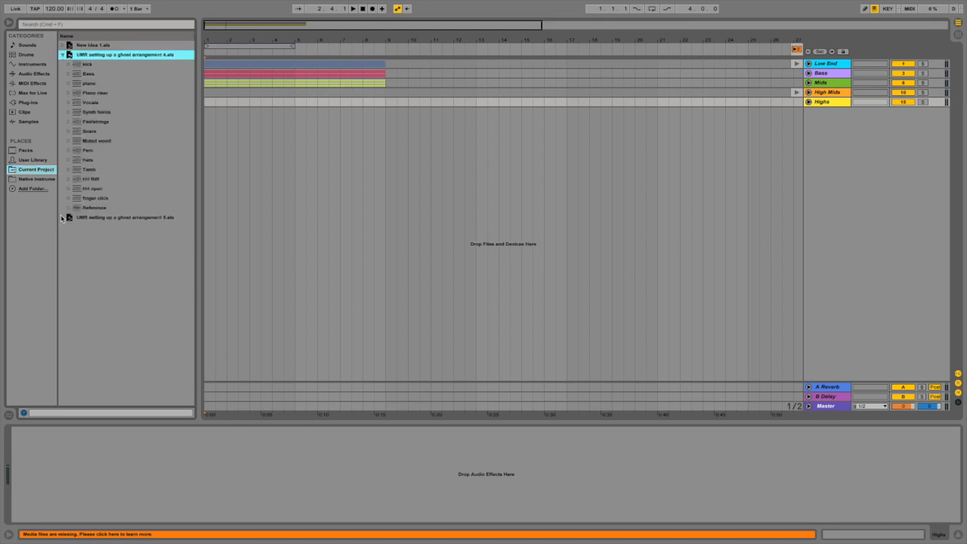
click(62, 217)
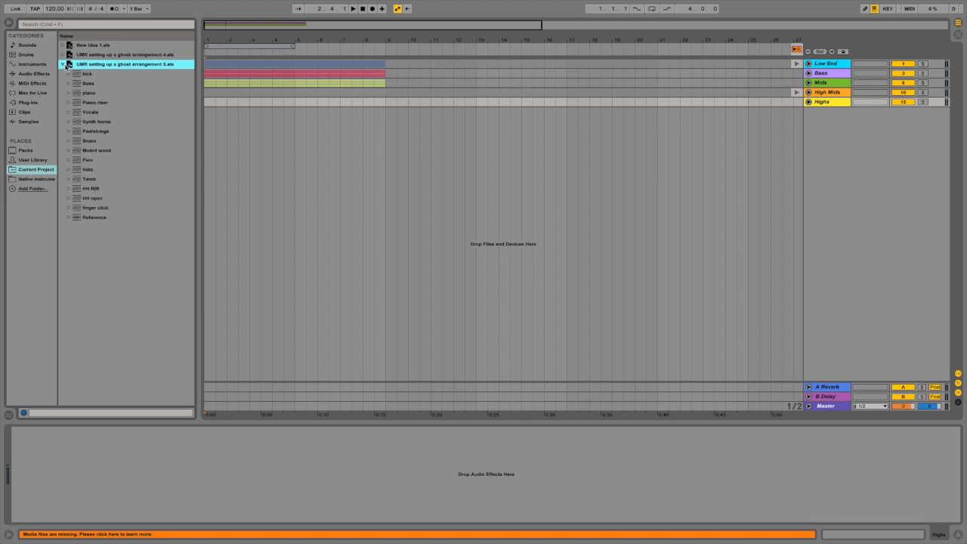
click(64, 65)
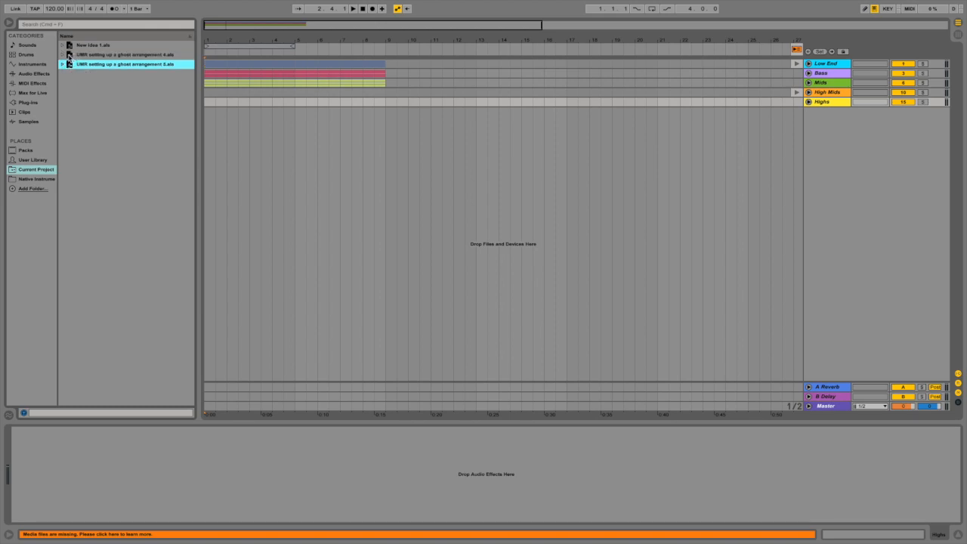
- Import the entire "UMR setting up a ghost arrangement 4.als" set beneath the existing groups of the new set
click(69, 55)
drag(68, 56, 622, 181)
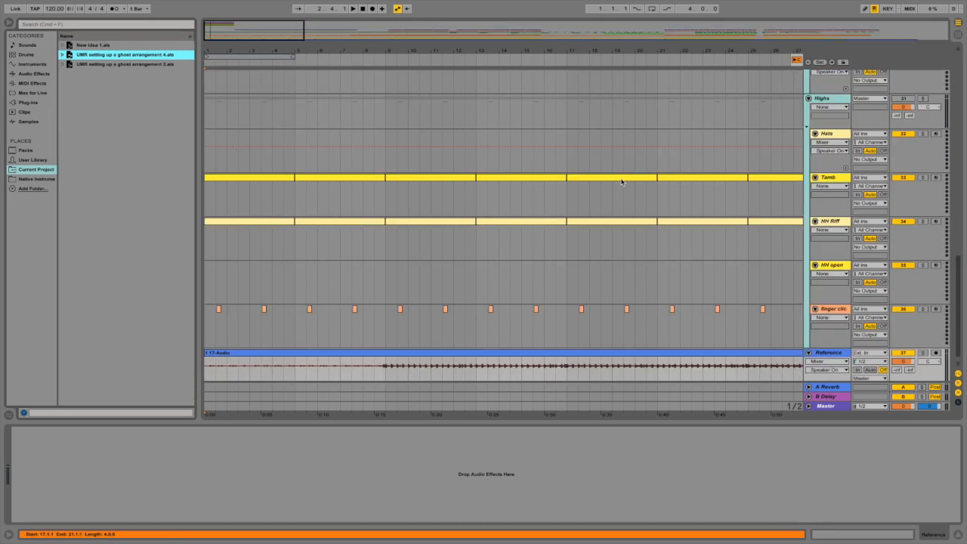
scroll(755, 151, up, 15)
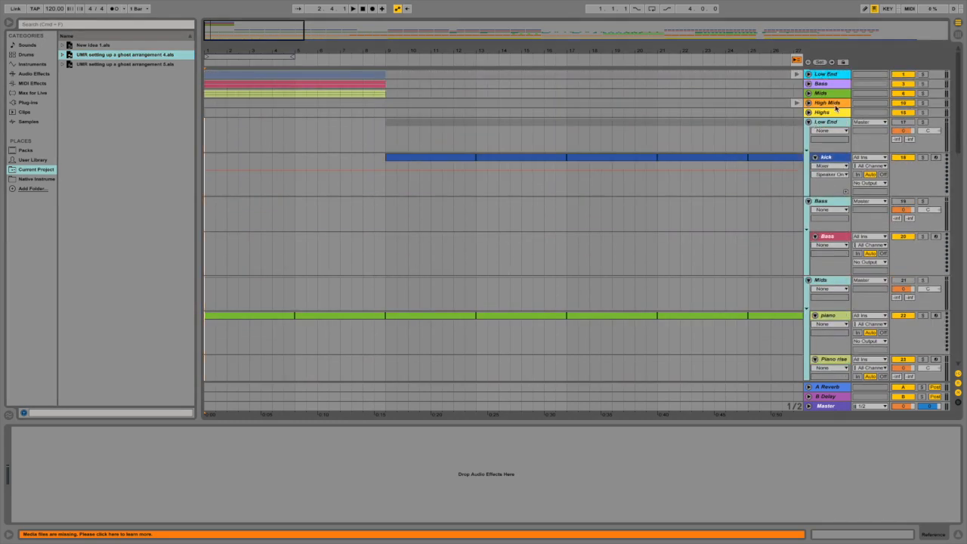
- Fold and unfold all tracks to review the imported groups, and play the Reference audio from 8.3.1
alt+click(808, 122)
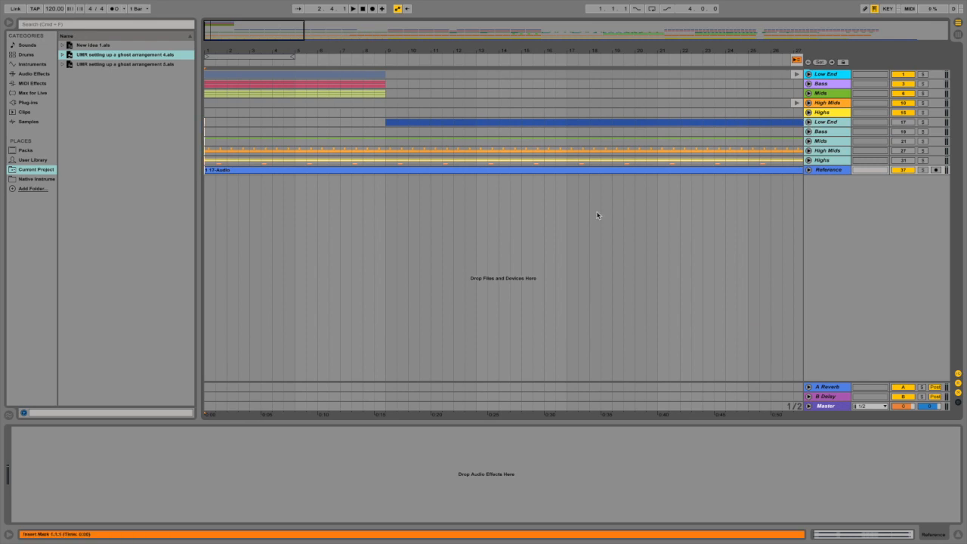
alt+click(809, 171)
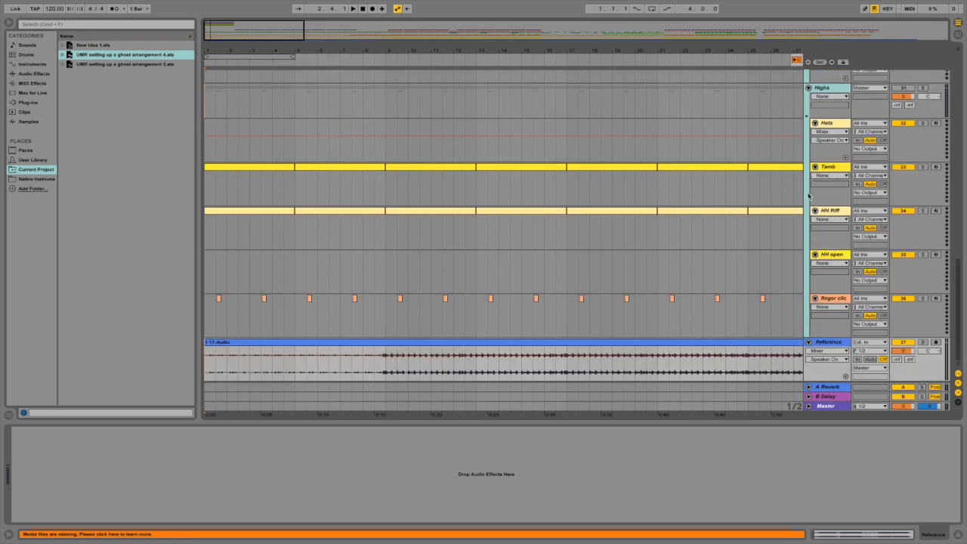
click(375, 365)
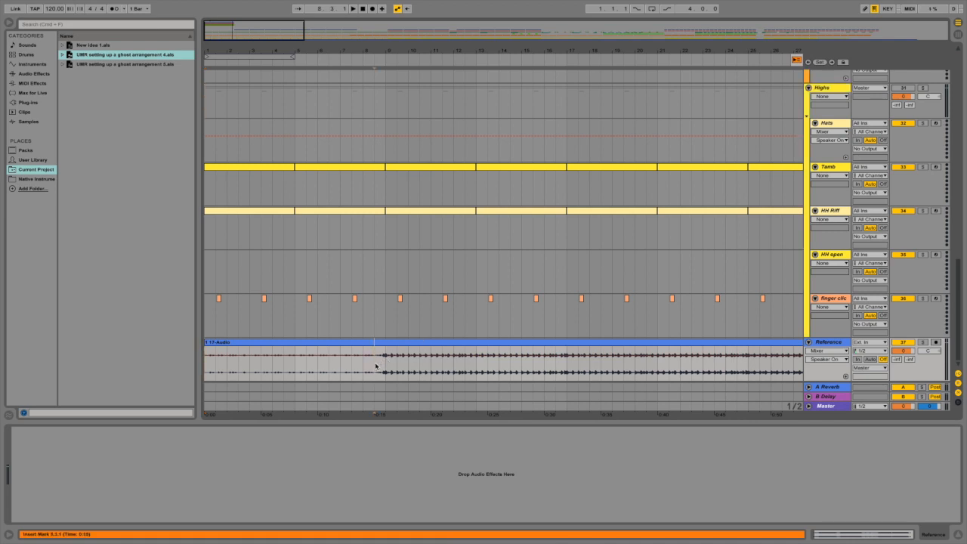
key(space)
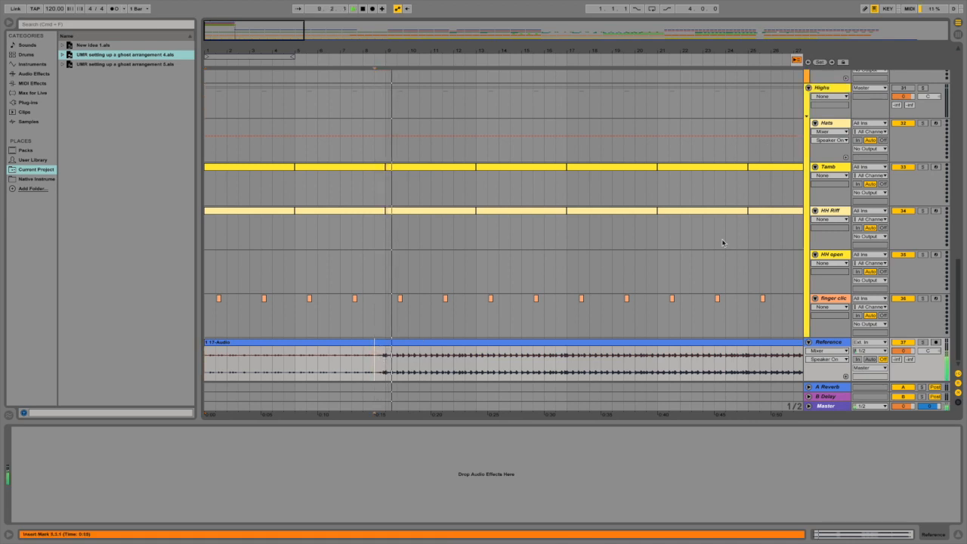
- Select the new set's five original groups, Low End to Highs, and play the arrangement while reviewing the imported ghost tracks
scroll(723, 242, up, 15)
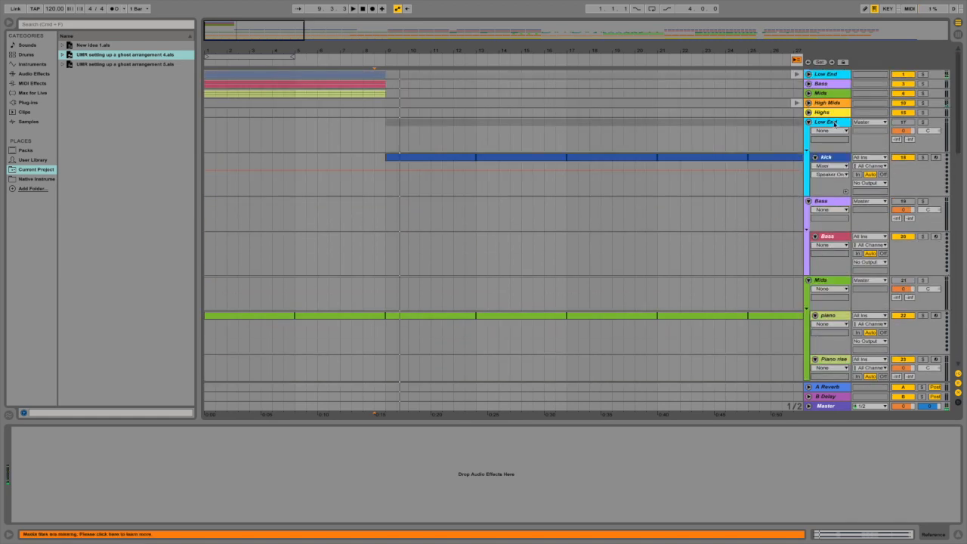
click(825, 76)
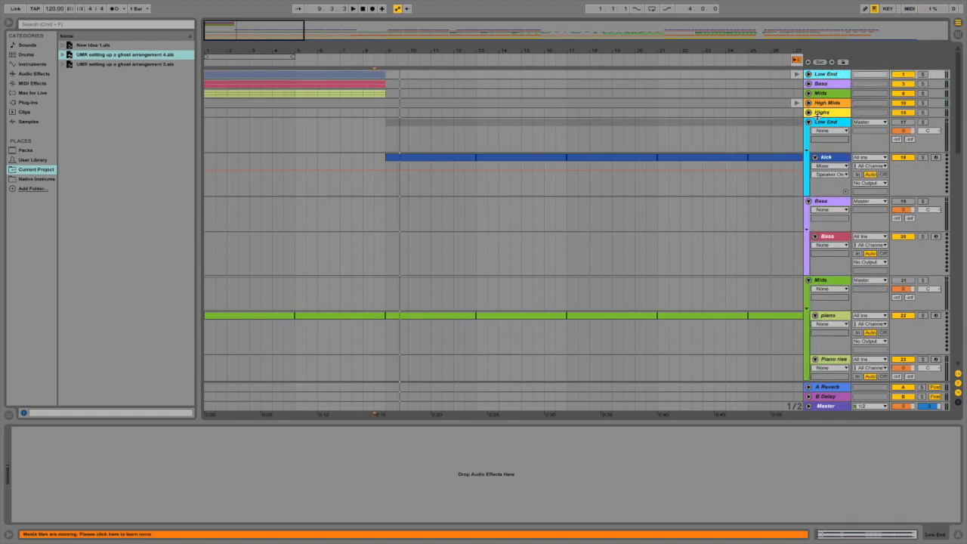
shift+click(820, 114)
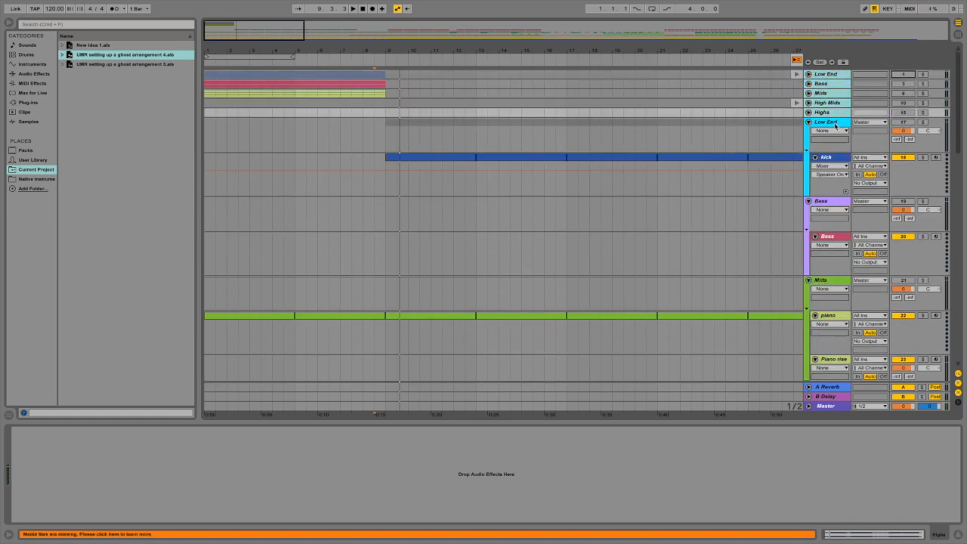
key(space)
scroll(486, 255, down, 6)
scroll(487, 257, down, 8)
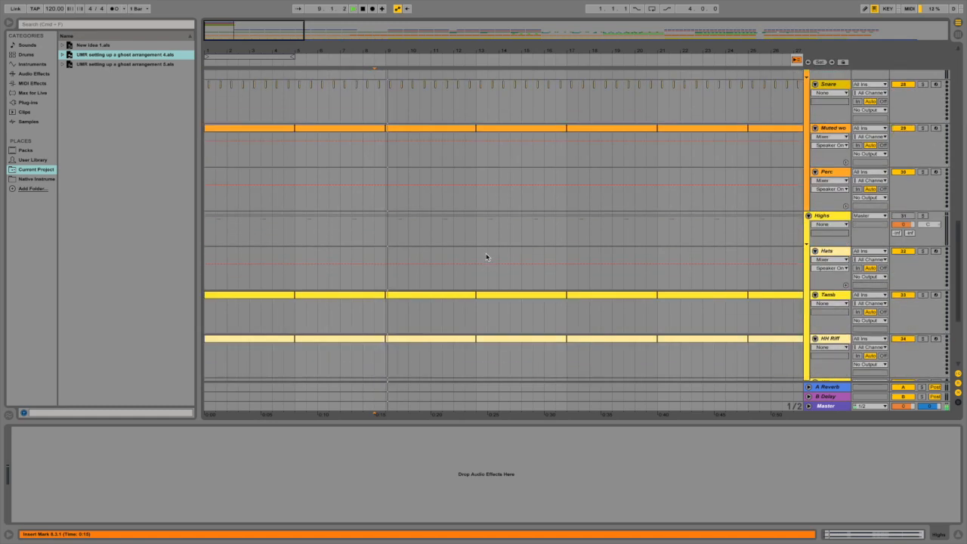
scroll(744, 141, up, 10)
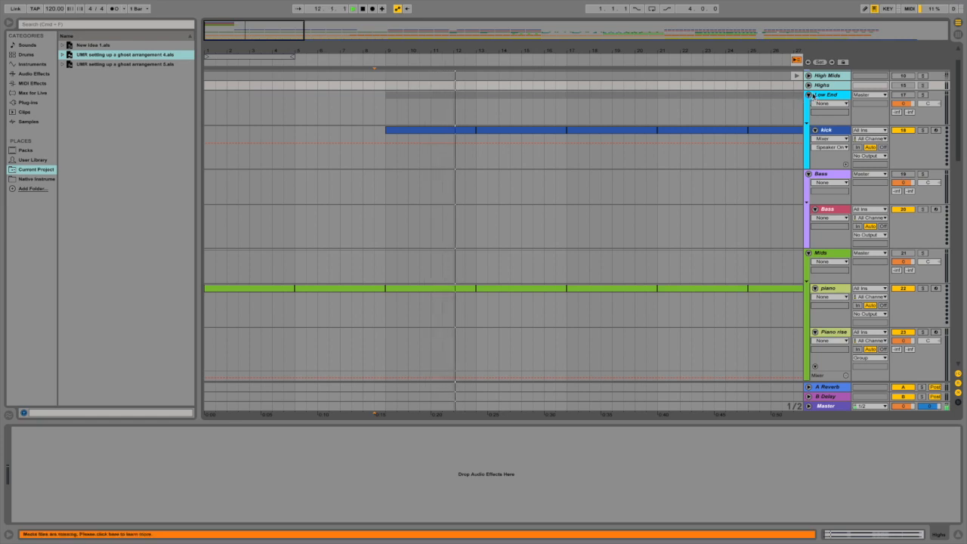
- Select the five imported ghost groups, Low End through Highs, and fold them all together
scroll(825, 96, down, 10)
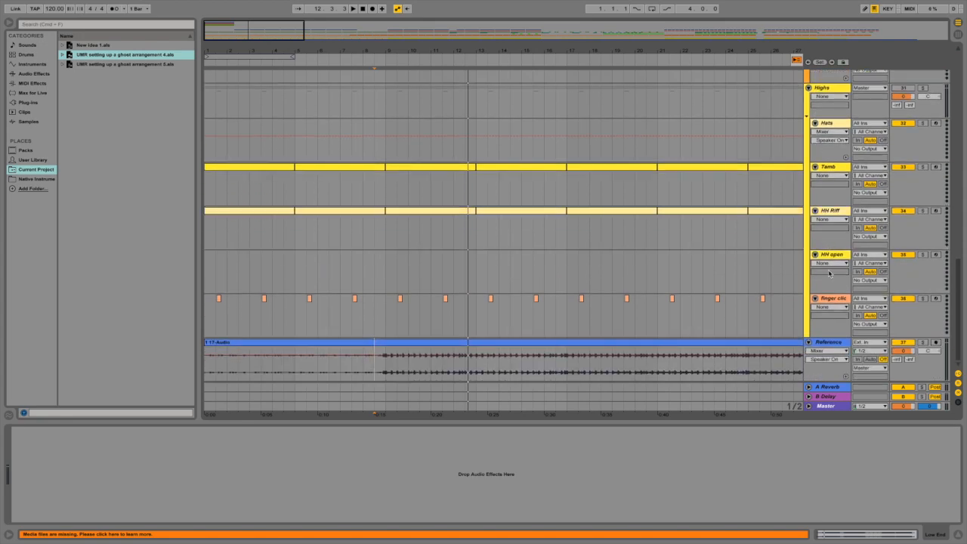
click(843, 216)
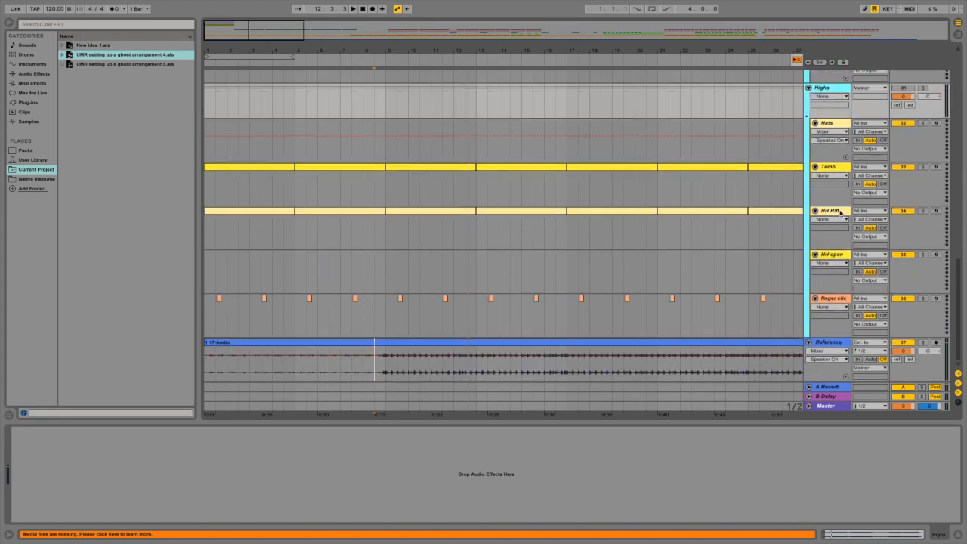
scroll(811, 133, up, 1)
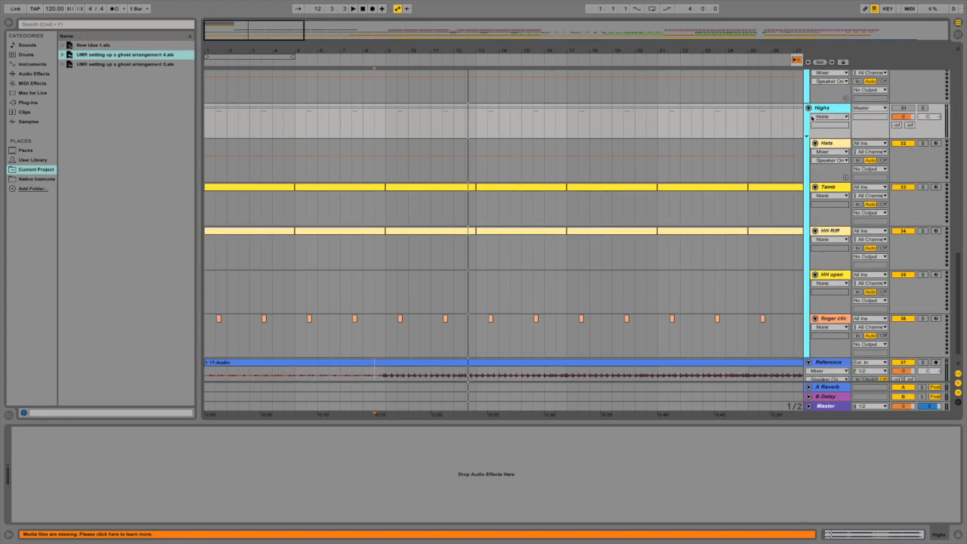
click(808, 108)
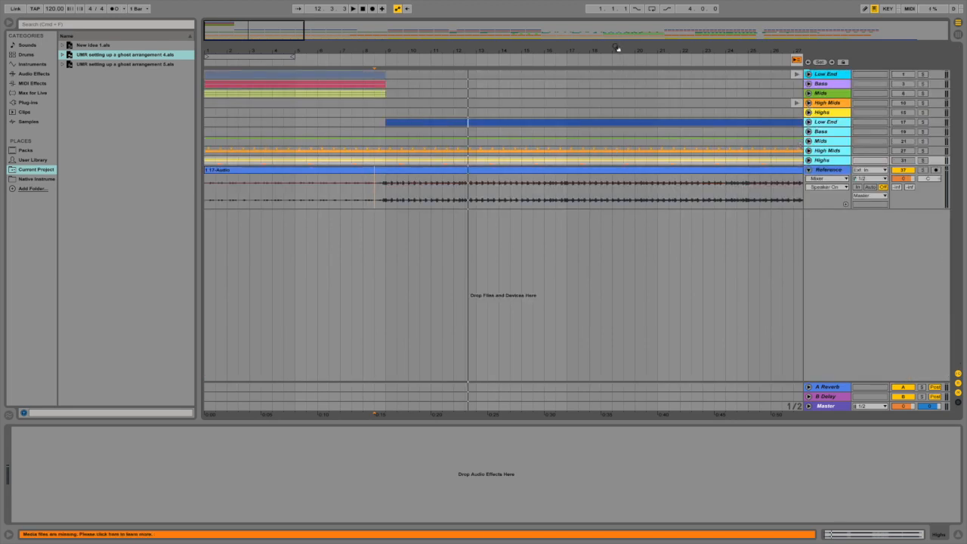
- Hide the browser and extend the arrangement loop from bar 1 across the whole ghost arrangement, to a length of 192 bars
drag(618, 48, 618, 9)
drag(267, 49, 262, 47)
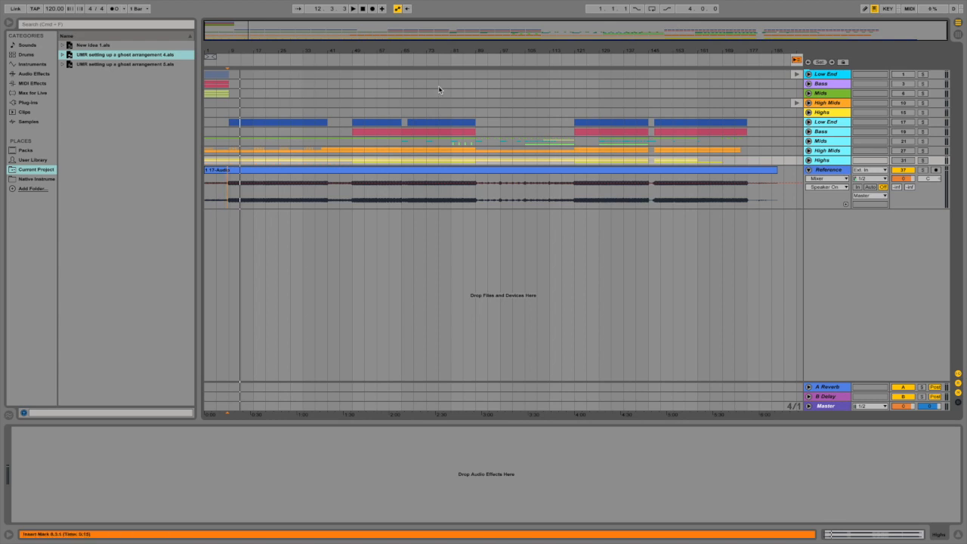
click(759, 124)
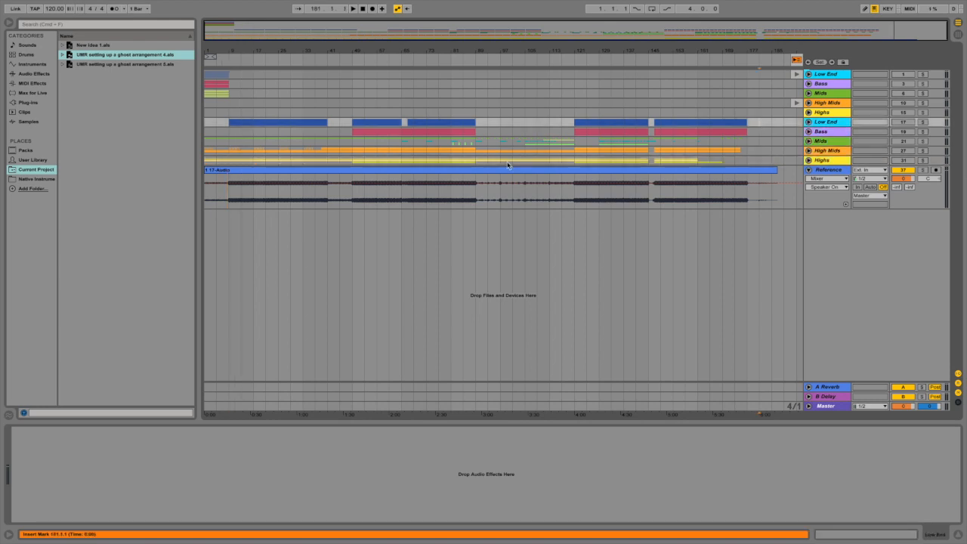
click(7, 23)
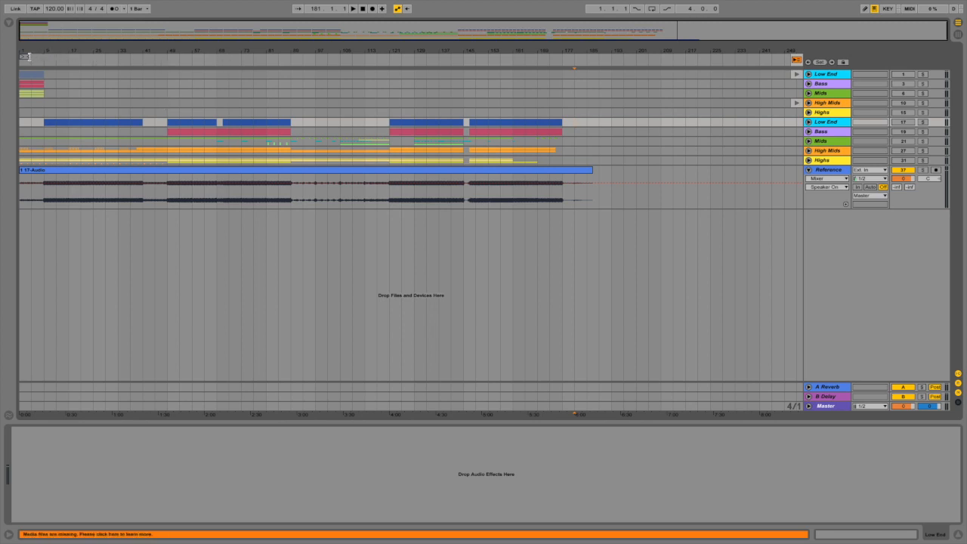
drag(25, 55, 612, 108)
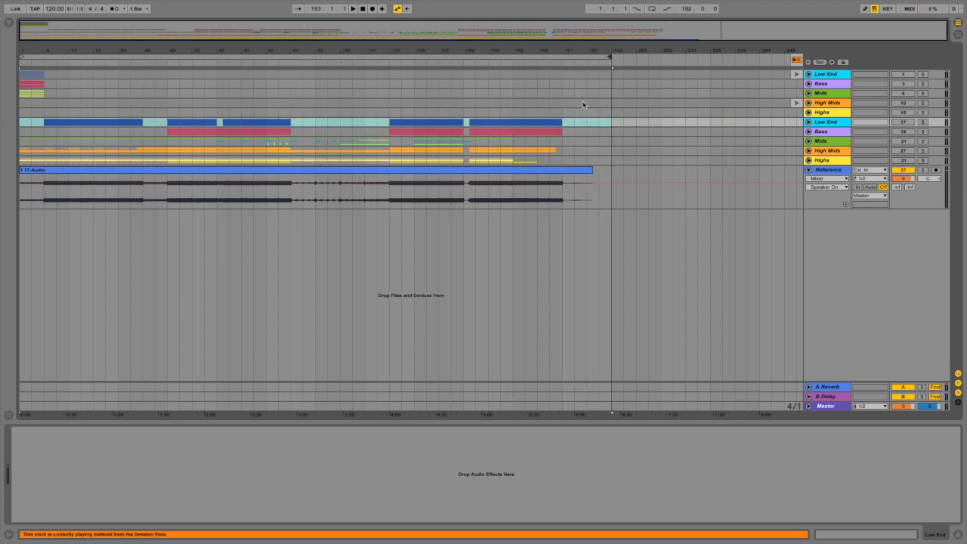